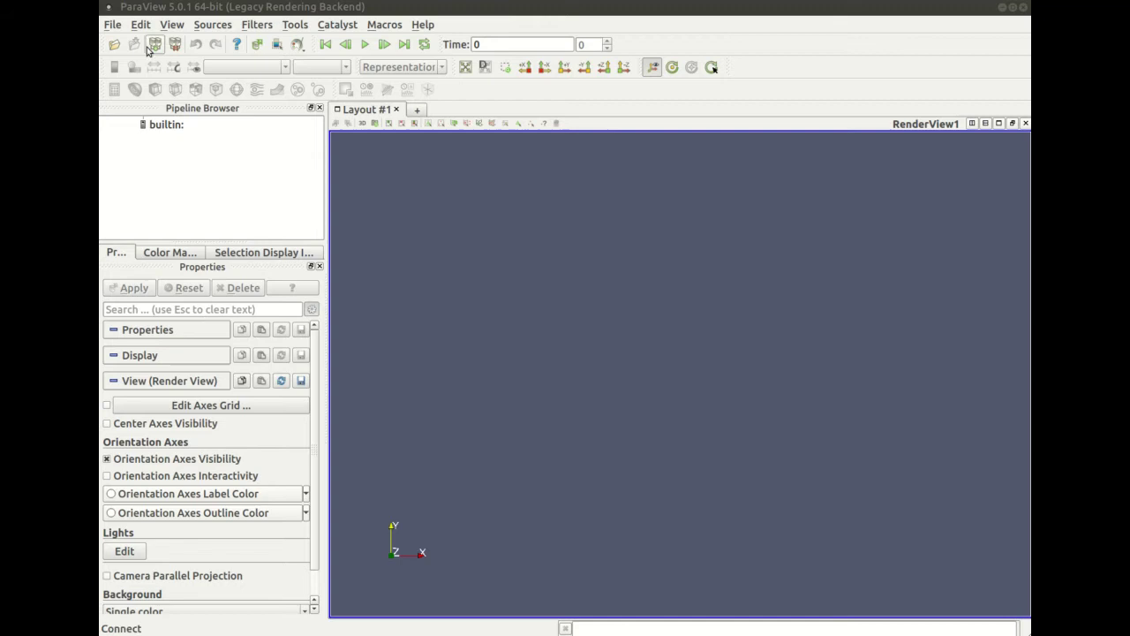
Step: Start opening a data file from the pasted data path and enter the BuildingSSI folder
{"action": "left_click", "coordinate": [117, 26]}
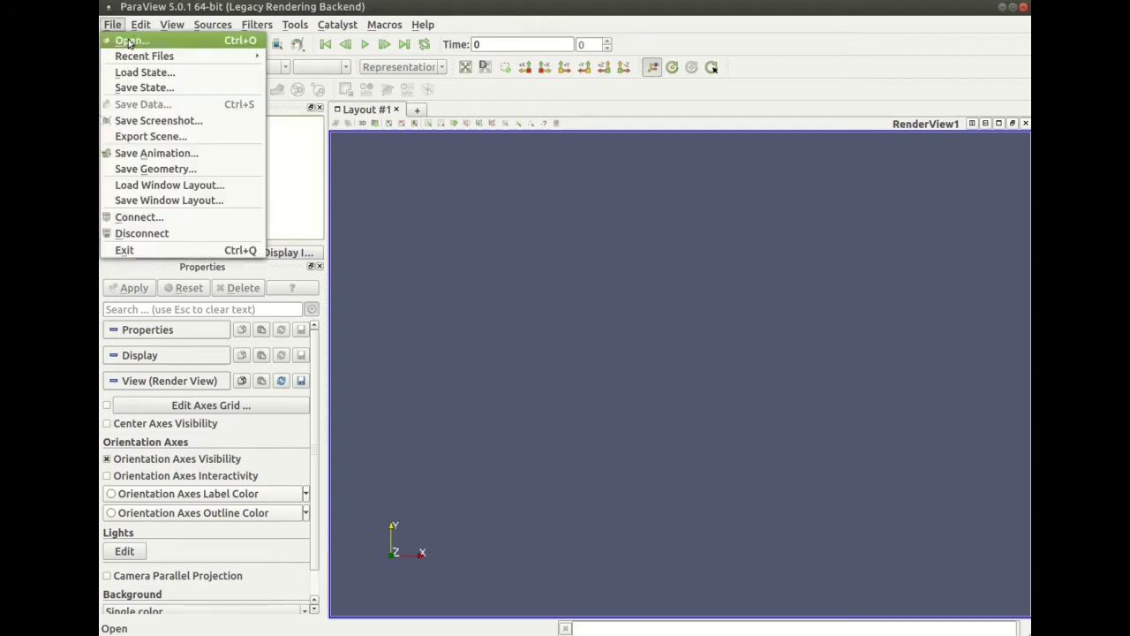
{"action": "left_click", "coordinate": [188, 42]}
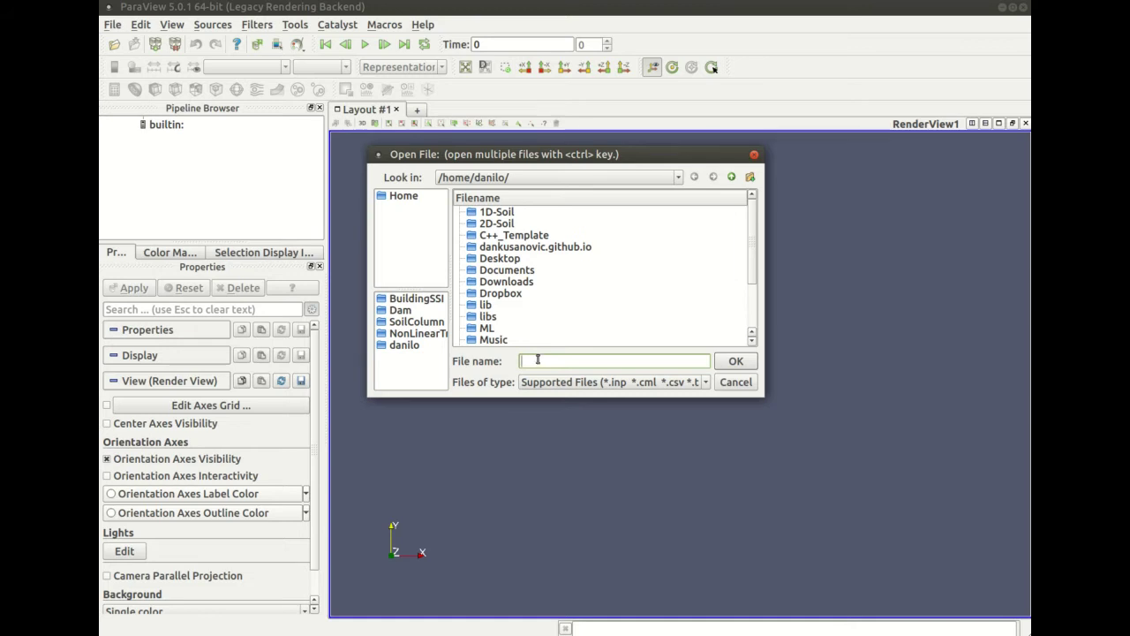
{"action": "key", "text": "ctrl+v"}
{"action": "left_click", "coordinate": [731, 362]}
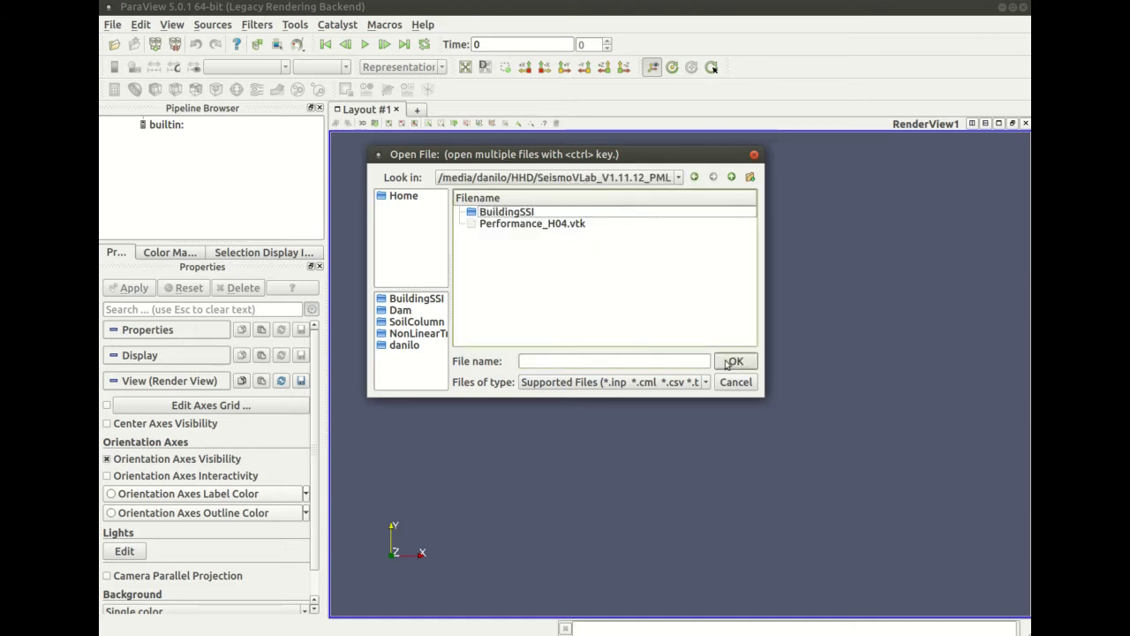
{"action": "double_click", "coordinate": [530, 212]}
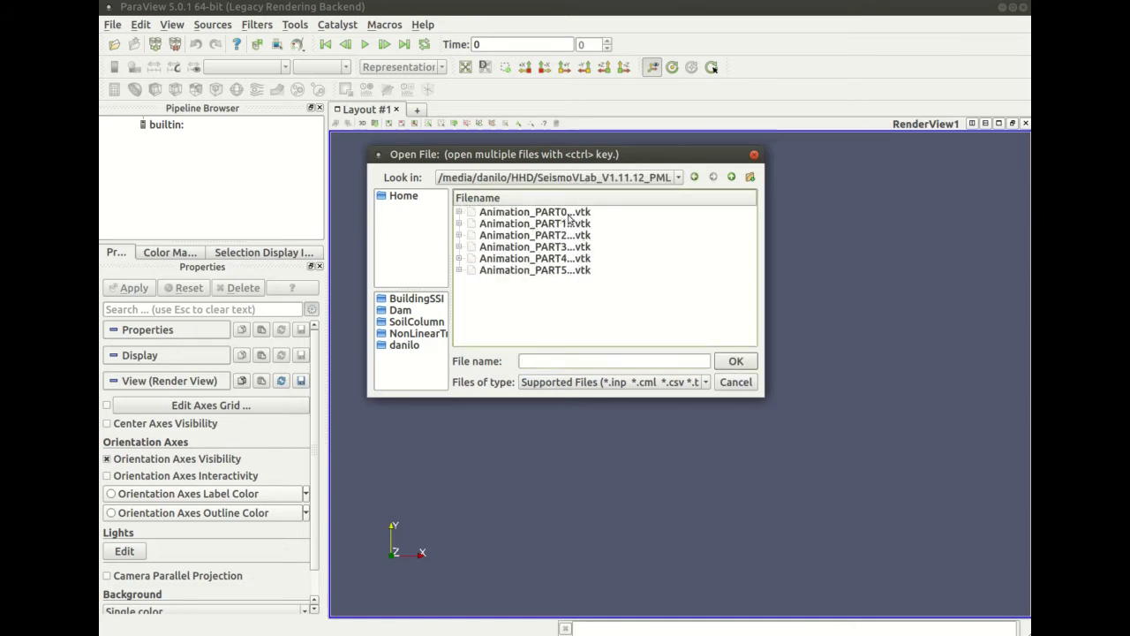
Step: Select all six Animation_PART0–PART5 .vtk files and open them
{"action": "left_click", "coordinate": [553, 214]}
{"action": "left_click", "coordinate": [553, 234]}
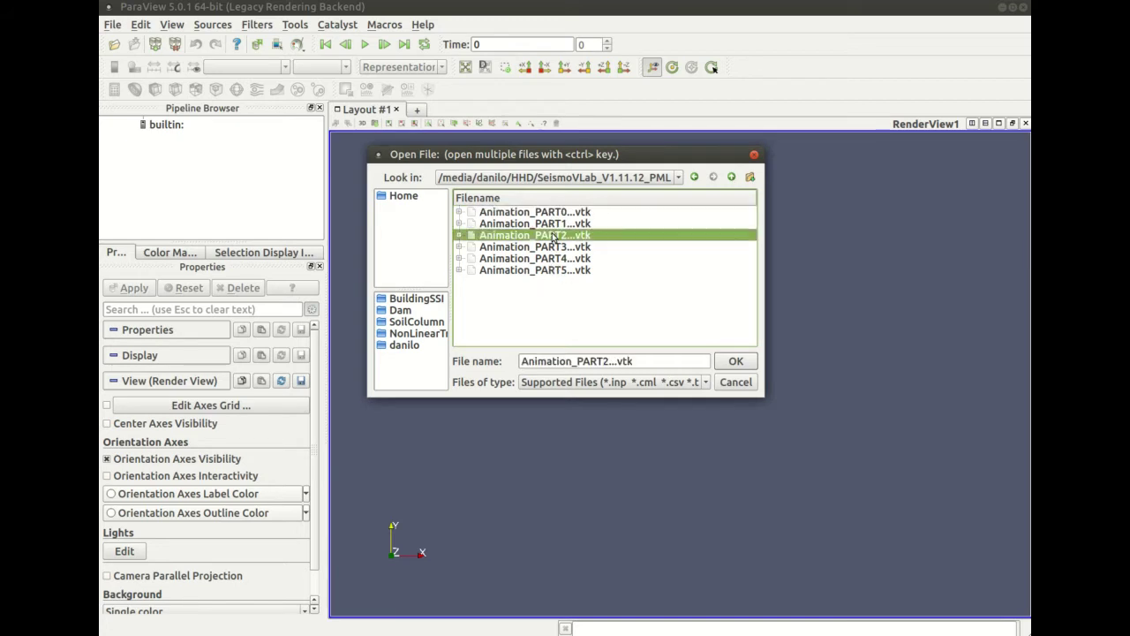
{"action": "left_click", "coordinate": [554, 248]}
{"action": "left_click", "coordinate": [555, 269]}
{"action": "left_click", "coordinate": [556, 214]}
{"action": "left_click", "coordinate": [560, 270], "text": "shift"}
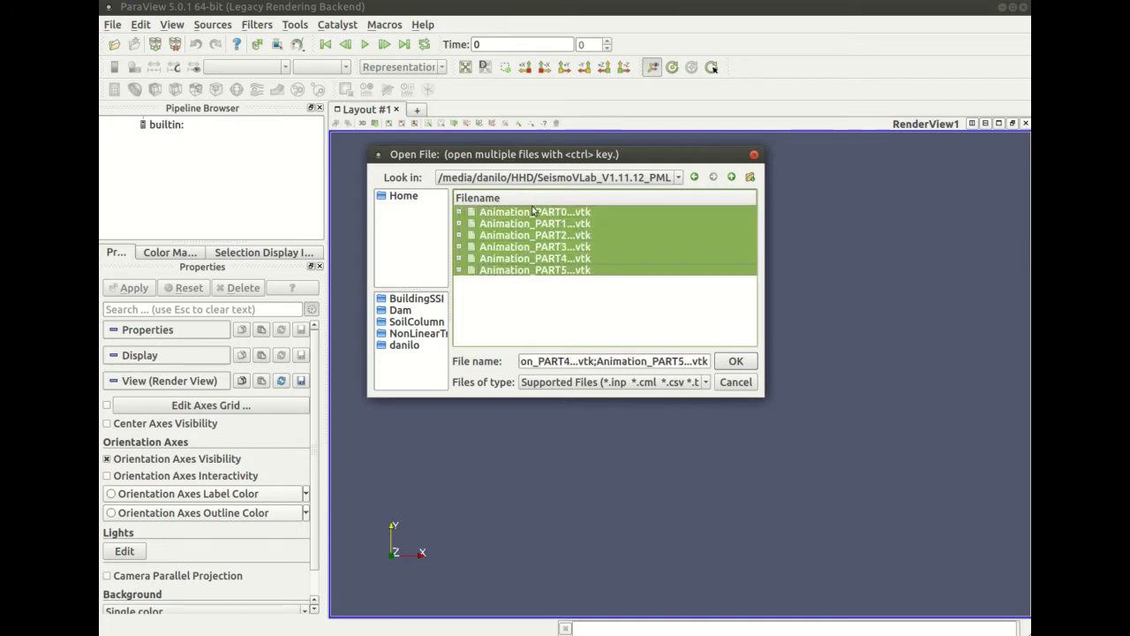
{"action": "left_click", "coordinate": [736, 362]}
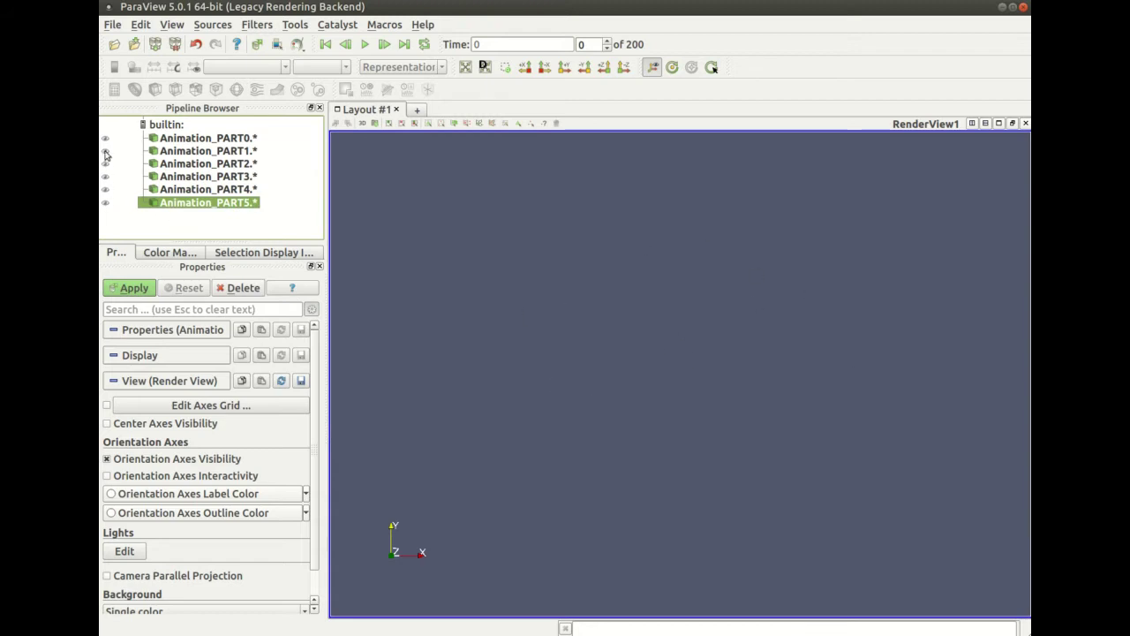
Step: Apply the loaded parts, orbit to an oblique view, and hide every part except Animation_PART1
{"action": "left_click", "coordinate": [135, 289]}
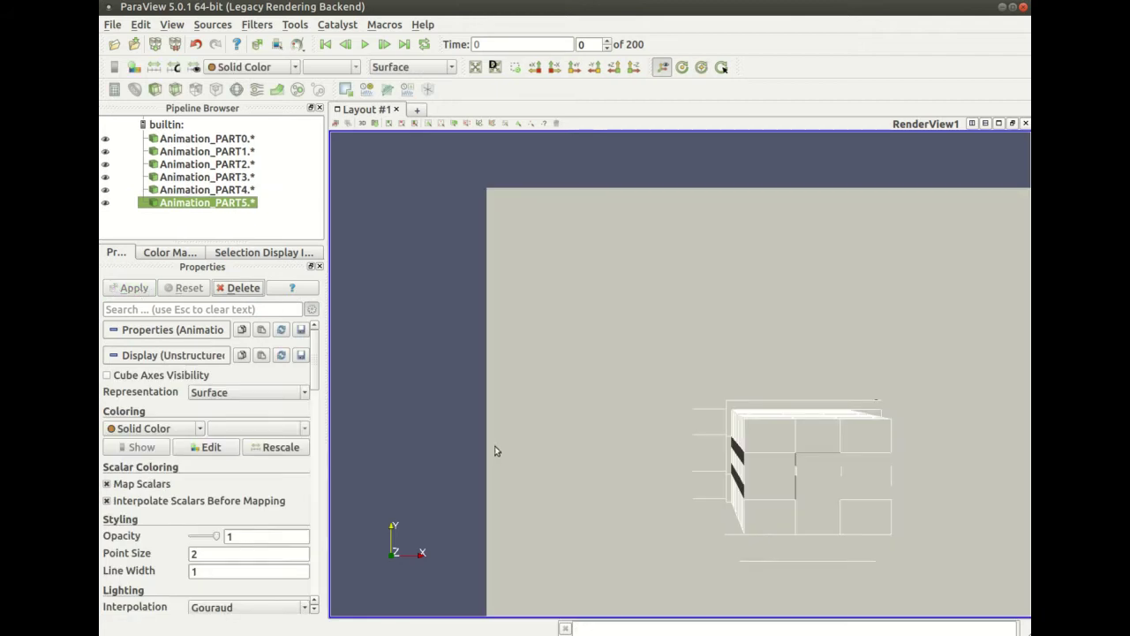
{"action": "left_click_drag", "start_coordinate": [539, 466], "coordinate": [765, 378]}
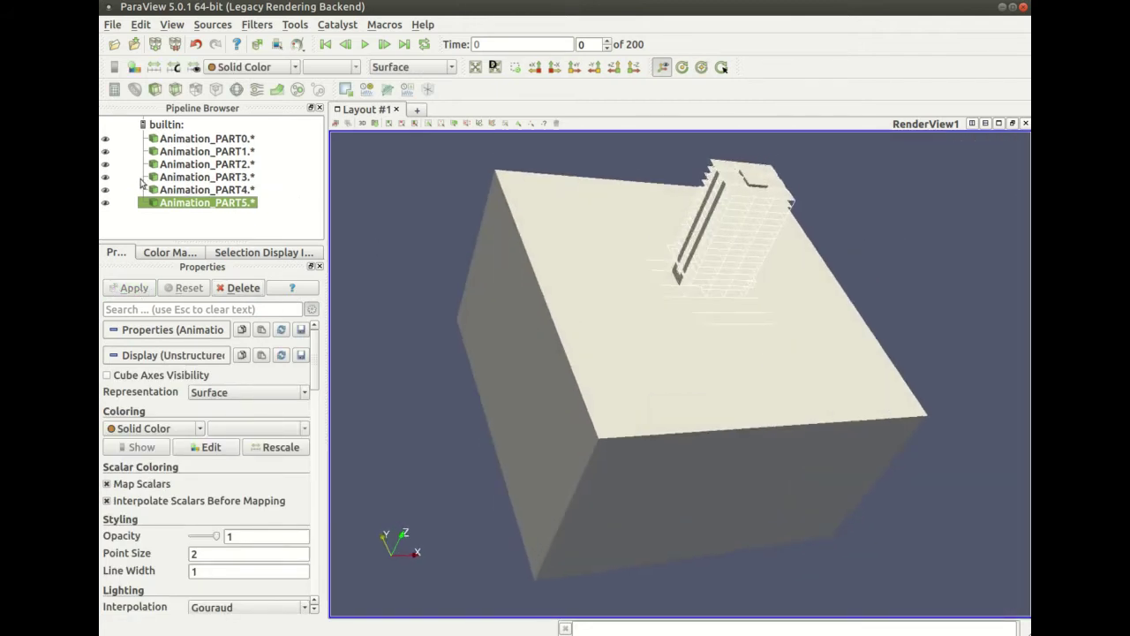
{"action": "left_click", "coordinate": [105, 204]}
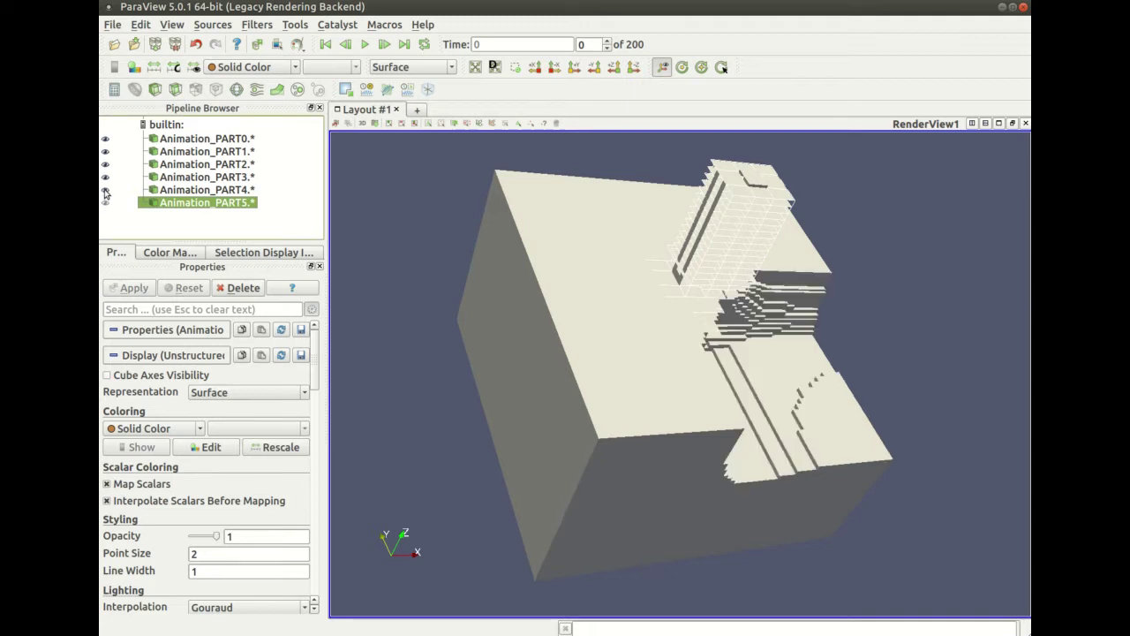
{"action": "left_click", "coordinate": [105, 190]}
{"action": "left_click", "coordinate": [105, 176]}
{"action": "left_click", "coordinate": [105, 164]}
{"action": "left_click", "coordinate": [106, 151]}
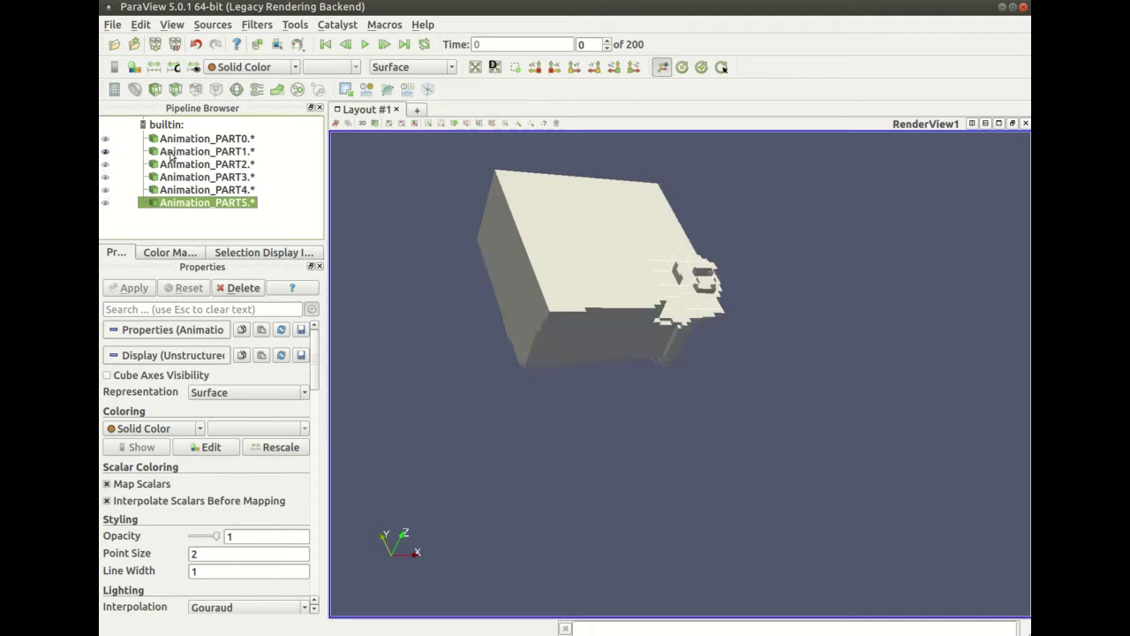
Step: Select Animation_PART1 and orbit and zoom to see the soil block's top
{"action": "left_click", "coordinate": [174, 152]}
{"action": "left_click_drag", "start_coordinate": [564, 272], "coordinate": [642, 349]}
{"action": "scroll", "coordinate": [625, 322], "scroll_direction": "up", "scroll_amount": 4}
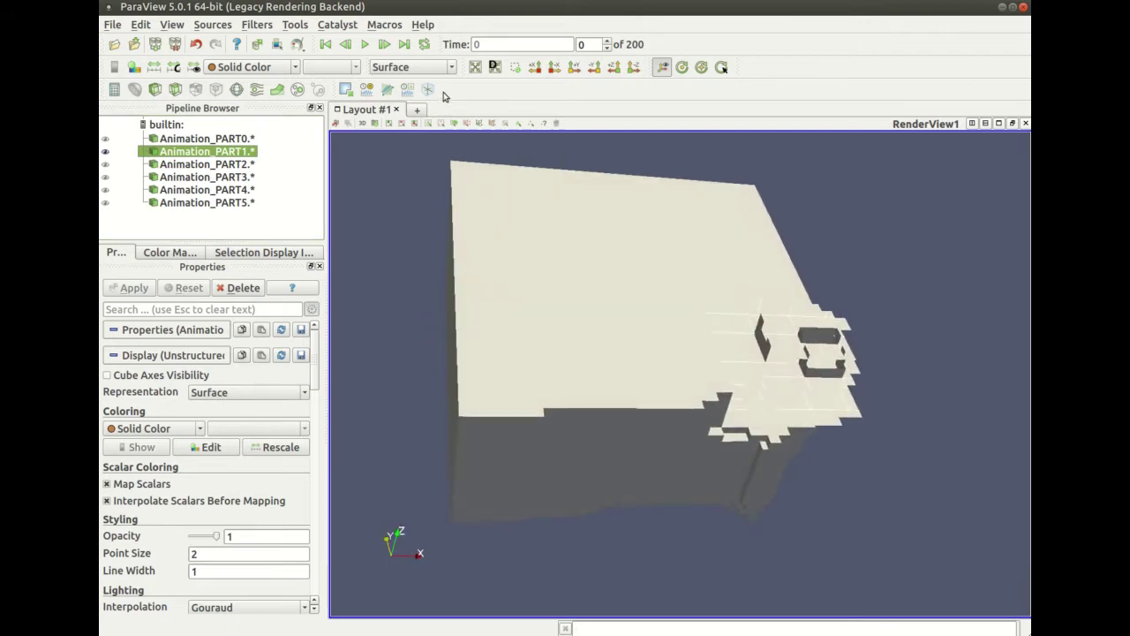
Step: Preview the soil block as Points, Surface and Surface With Edges
{"action": "left_click", "coordinate": [437, 67]}
{"action": "left_click", "coordinate": [425, 109]}
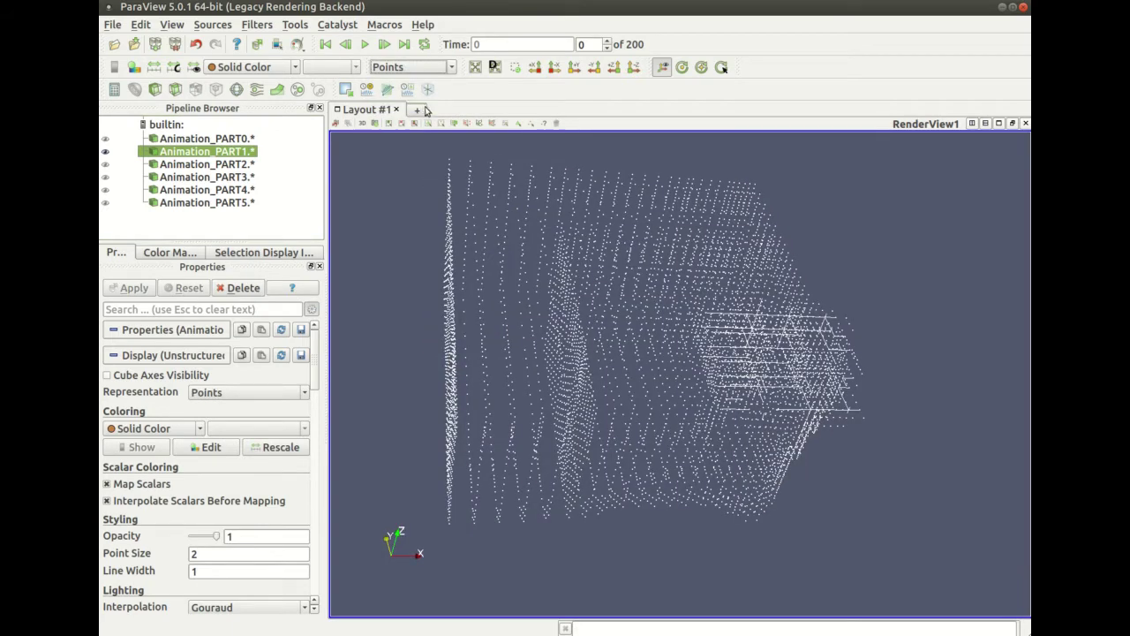
{"action": "left_click_drag", "start_coordinate": [530, 302], "coordinate": [539, 340]}
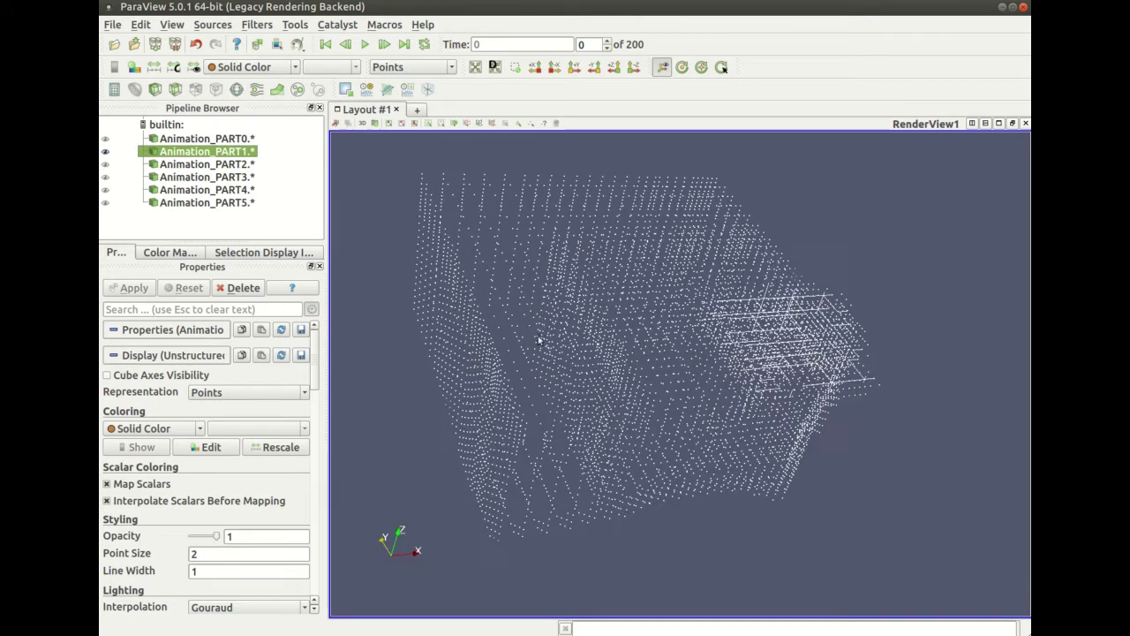
{"action": "left_click", "coordinate": [447, 69]}
{"action": "left_click", "coordinate": [422, 113]}
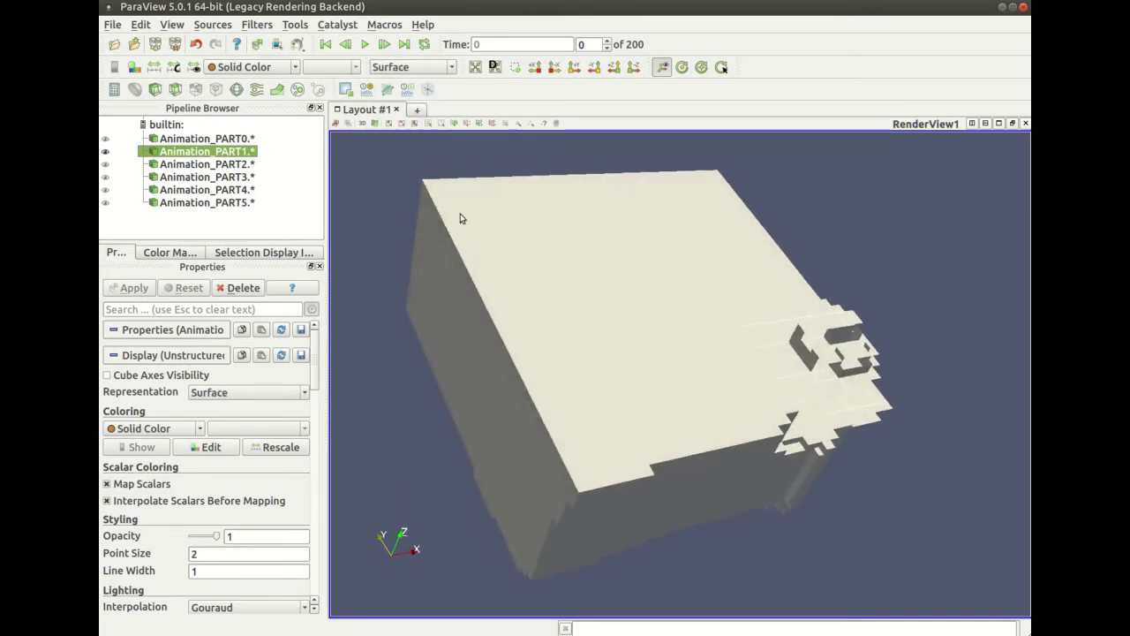
{"action": "left_click", "coordinate": [445, 68]}
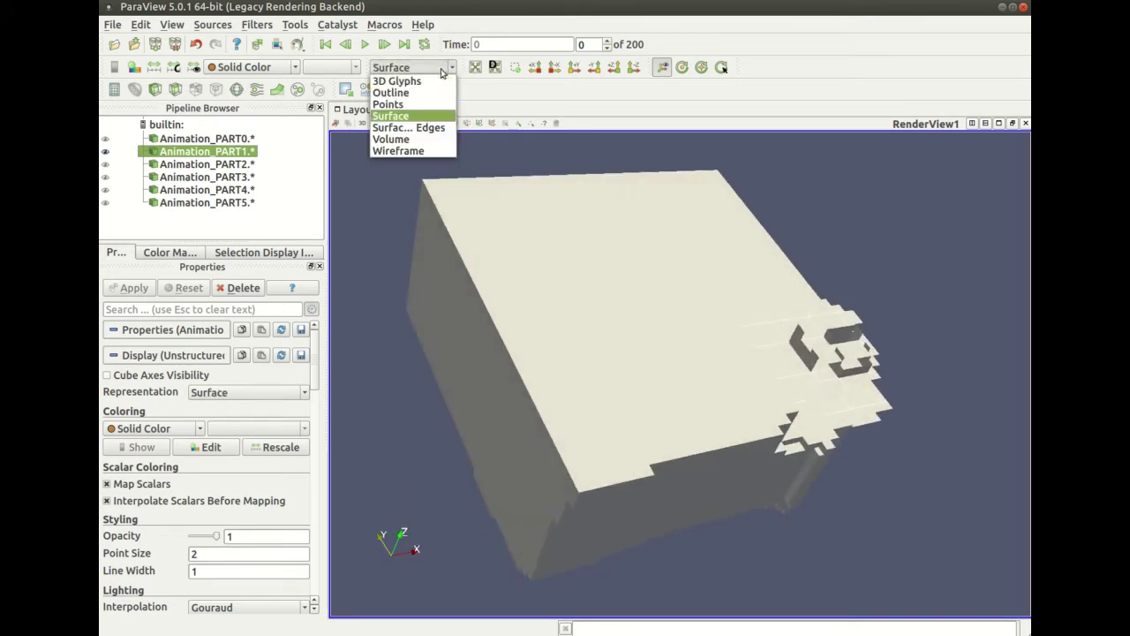
{"action": "left_click", "coordinate": [422, 128]}
{"action": "left_click_drag", "start_coordinate": [442, 230], "coordinate": [490, 248]}
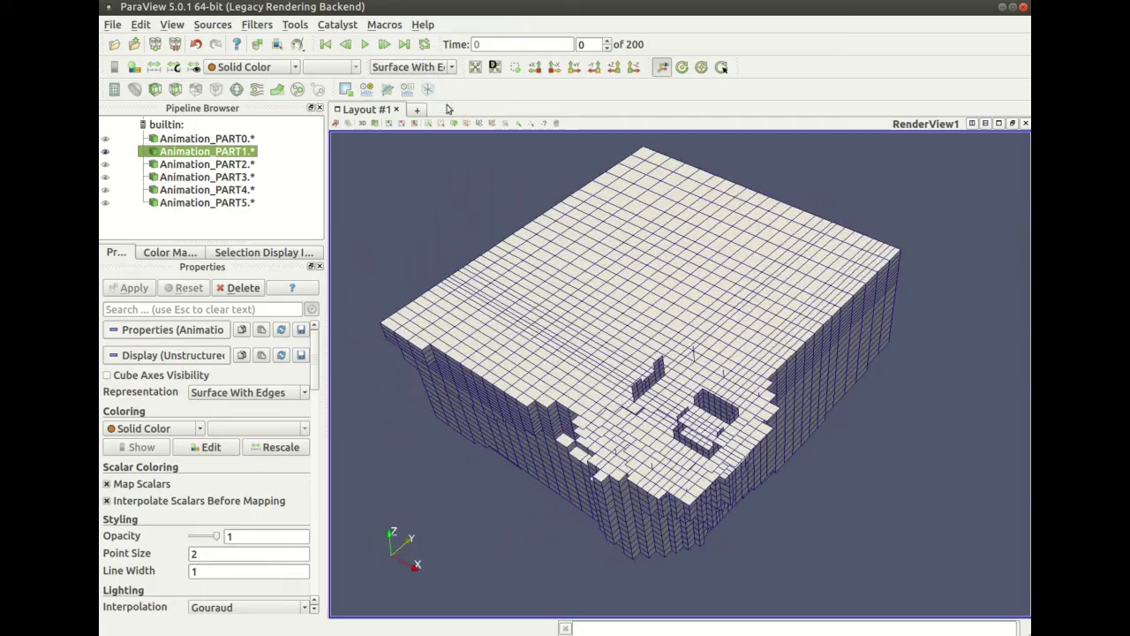
Step: View the soil block as Wireframe from the side, then return it to Surface
{"action": "left_click", "coordinate": [411, 67]}
{"action": "left_click", "coordinate": [404, 151]}
{"action": "left_click_drag", "start_coordinate": [481, 371], "coordinate": [521, 371]}
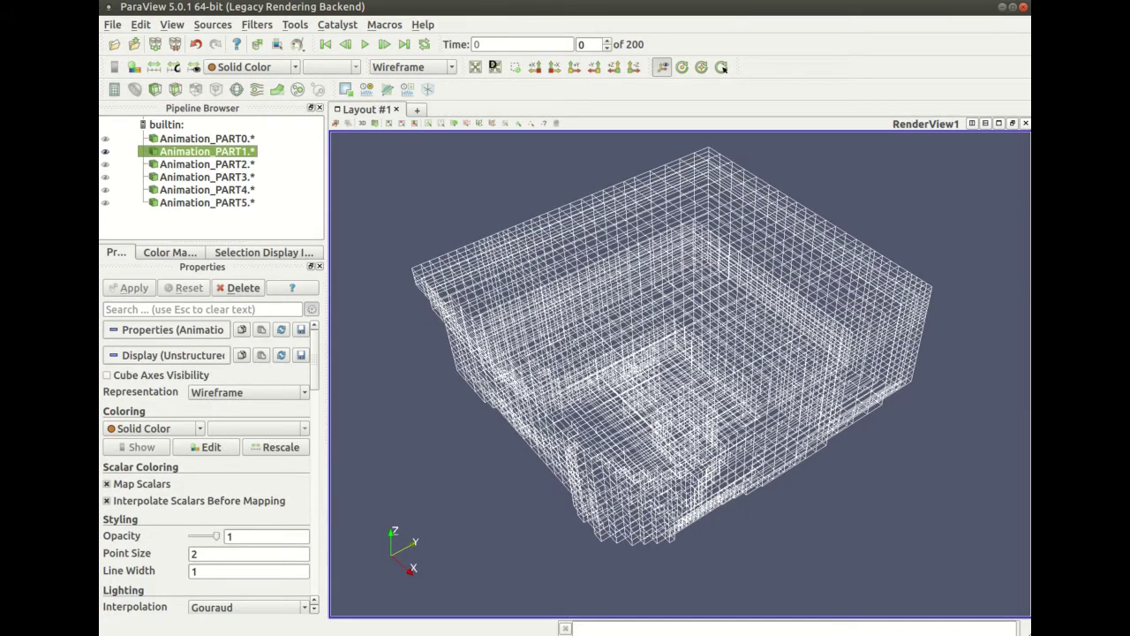
{"action": "left_click", "coordinate": [412, 67]}
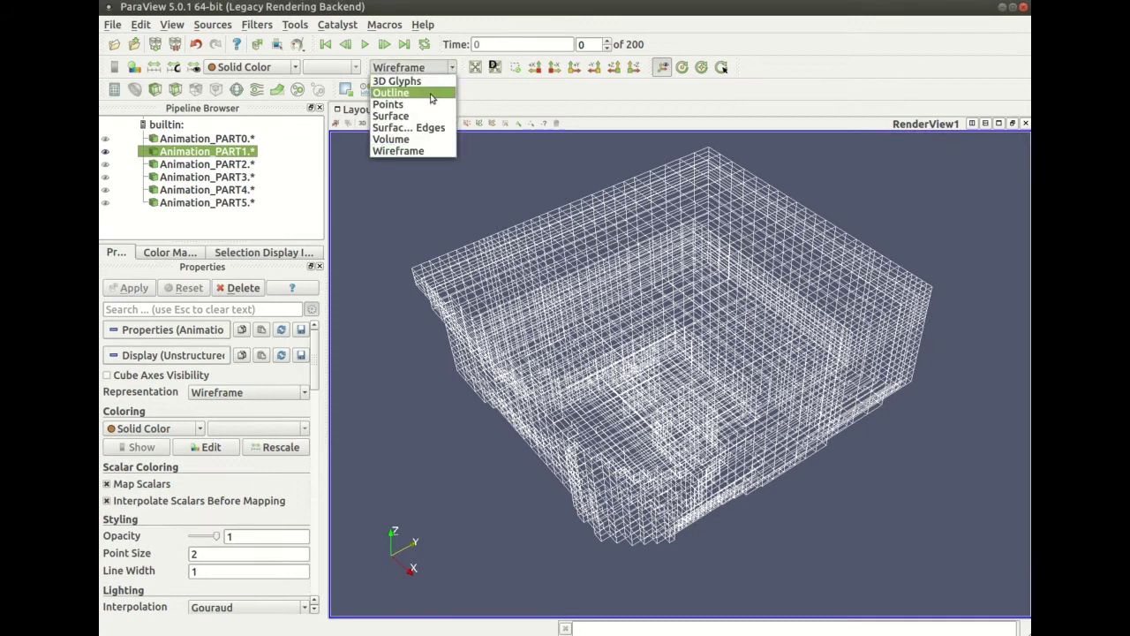
{"action": "left_click", "coordinate": [423, 116]}
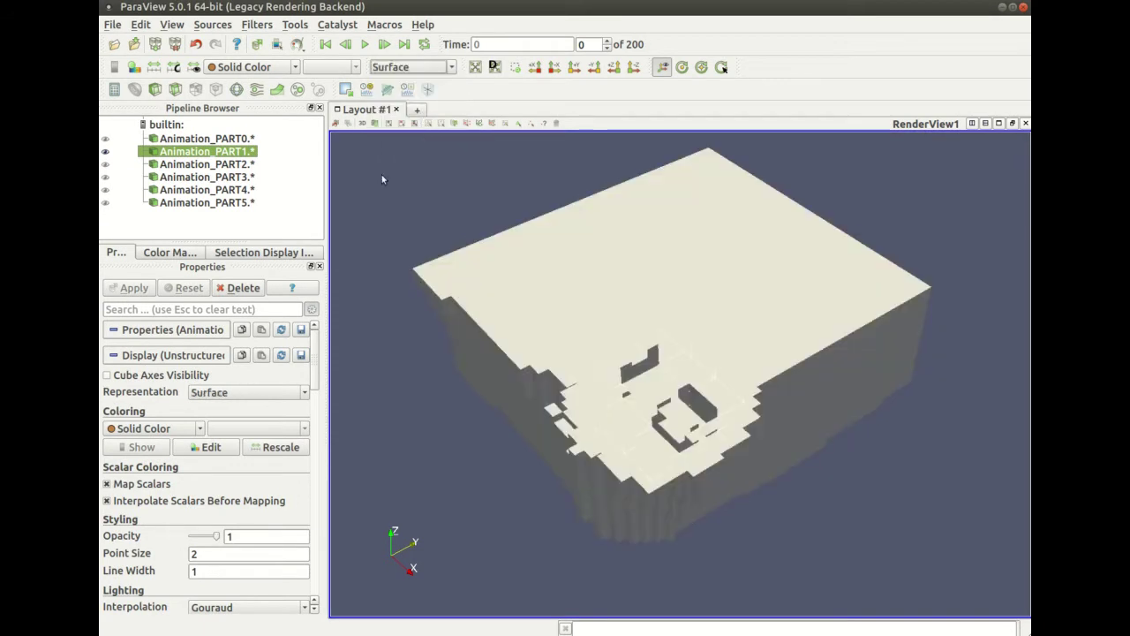
Step: Make Animation_PART0 and PART2–PART5 visible again and orbit to inspect the building
{"action": "left_click", "coordinate": [105, 139]}
{"action": "left_click", "coordinate": [105, 164]}
{"action": "left_click", "coordinate": [105, 177]}
{"action": "left_click", "coordinate": [106, 190]}
{"action": "left_click", "coordinate": [105, 202]}
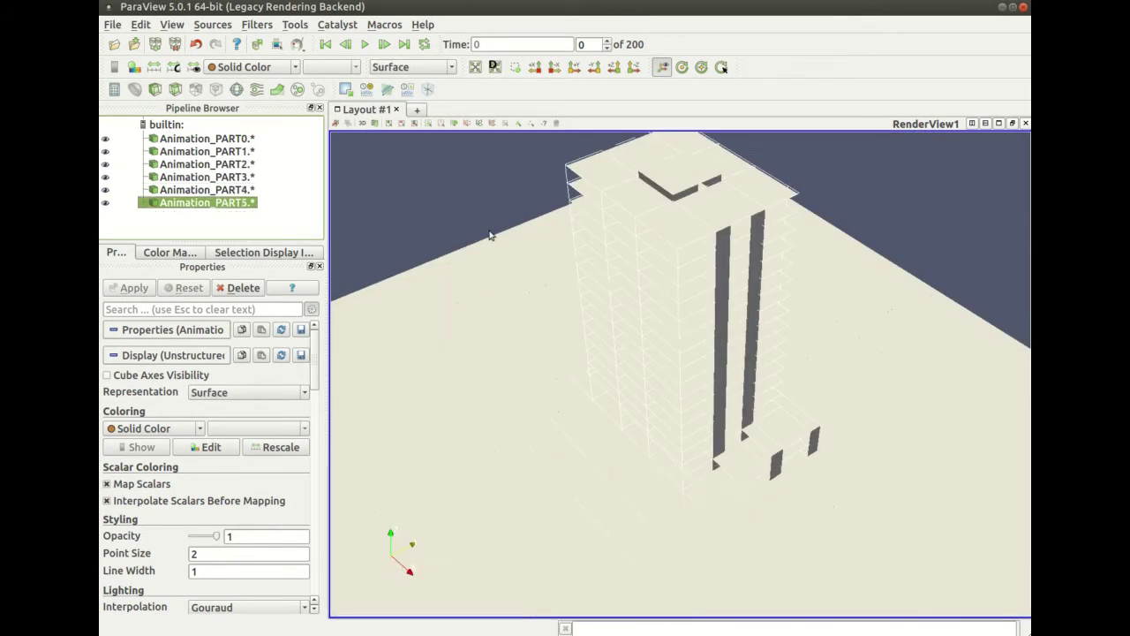
{"action": "scroll", "coordinate": [608, 342], "scroll_direction": "down", "scroll_amount": 5}
{"action": "mouse_move", "coordinate": [608, 342]}
{"action": "left_mouse_down"}
{"action": "mouse_move", "coordinate": [636, 419]}
{"action": "mouse_move", "coordinate": [702, 396]}
{"action": "mouse_move", "coordinate": [785, 456]}
{"action": "mouse_move", "coordinate": [758, 359]}
{"action": "mouse_move", "coordinate": [608, 331]}
{"action": "left_mouse_up"}
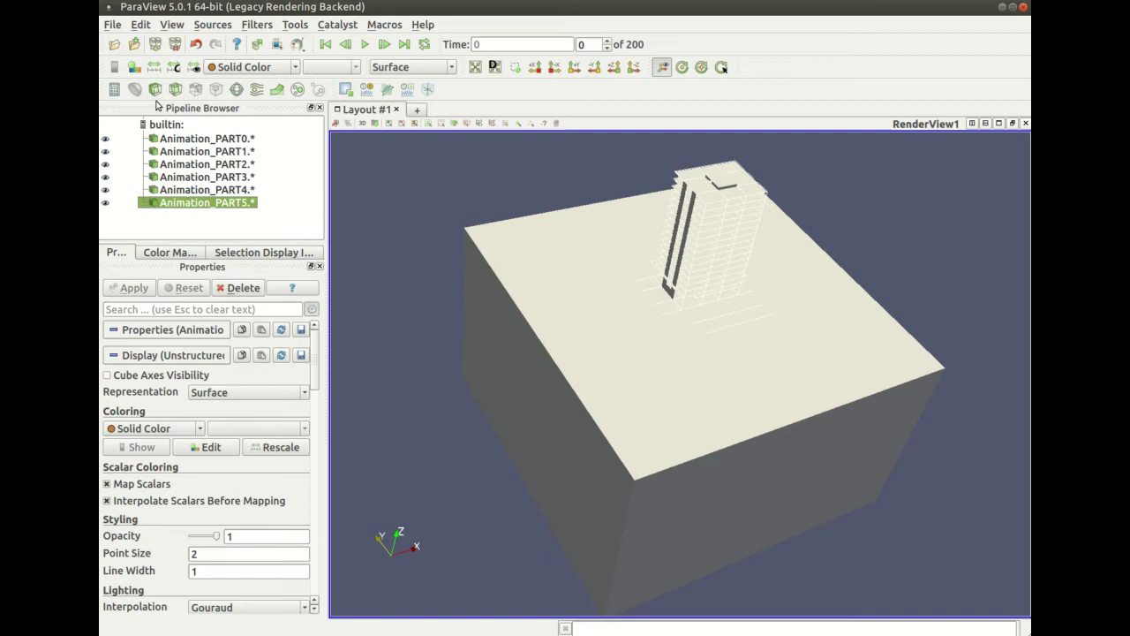
Step: Add a Clip to Animation_PART1 with origin 25, 25, 0 and normal 1, 1, 0
{"action": "left_click", "coordinate": [164, 138]}
{"action": "left_click", "coordinate": [168, 151]}
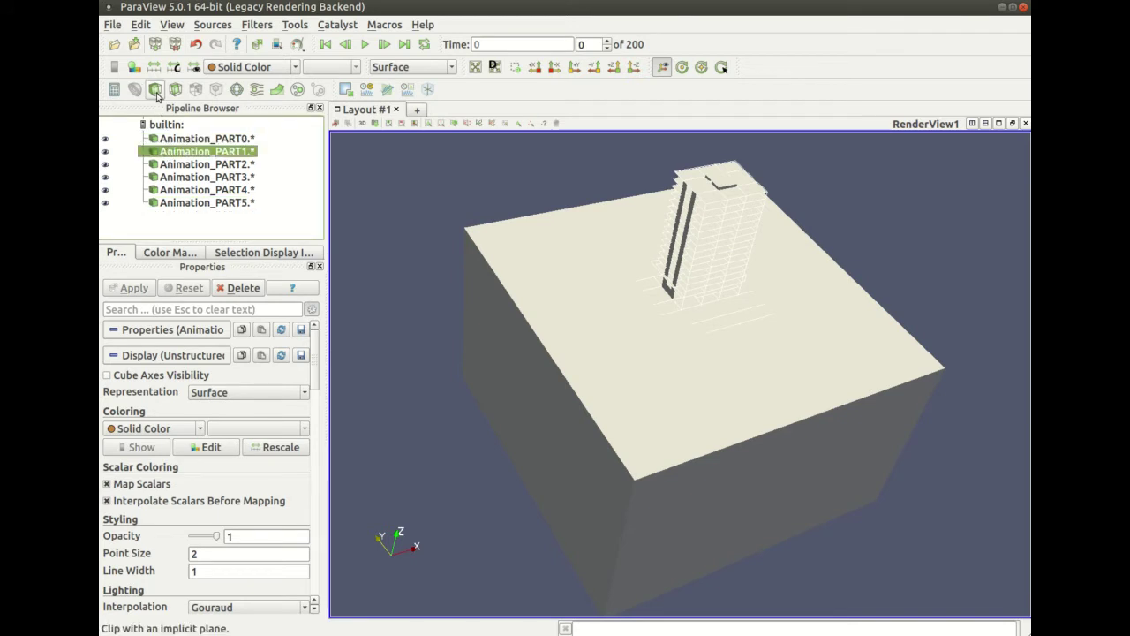
{"action": "left_click", "coordinate": [155, 90]}
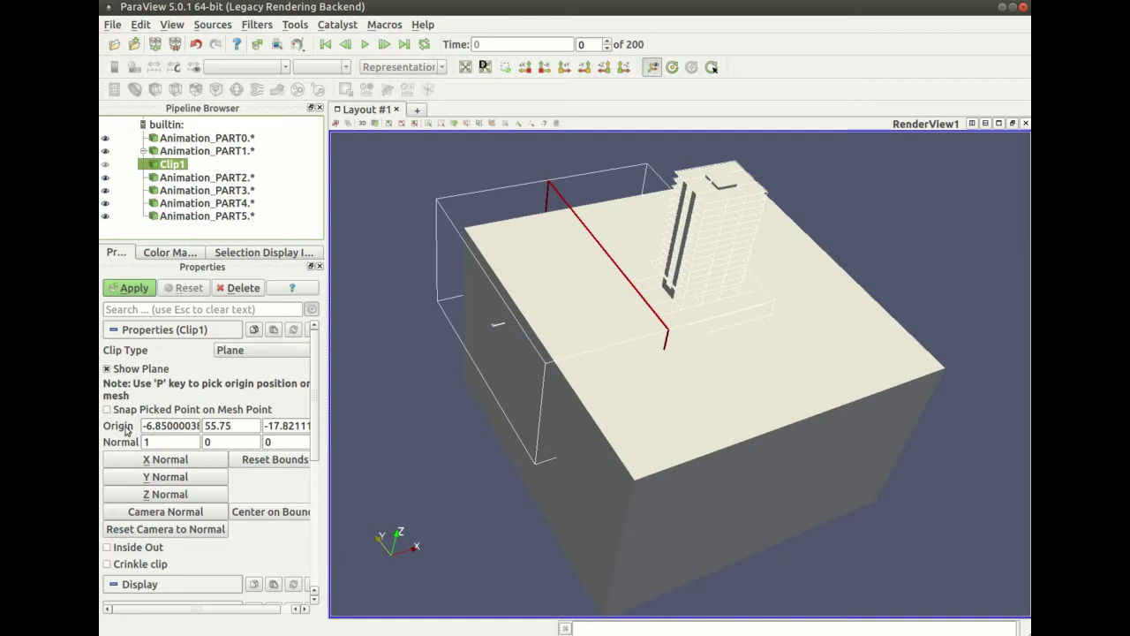
{"action": "triple_click", "coordinate": [176, 425]}
{"action": "type", "text": "25"}
{"action": "key", "text": "Tab"}
{"action": "type", "text": "25"}
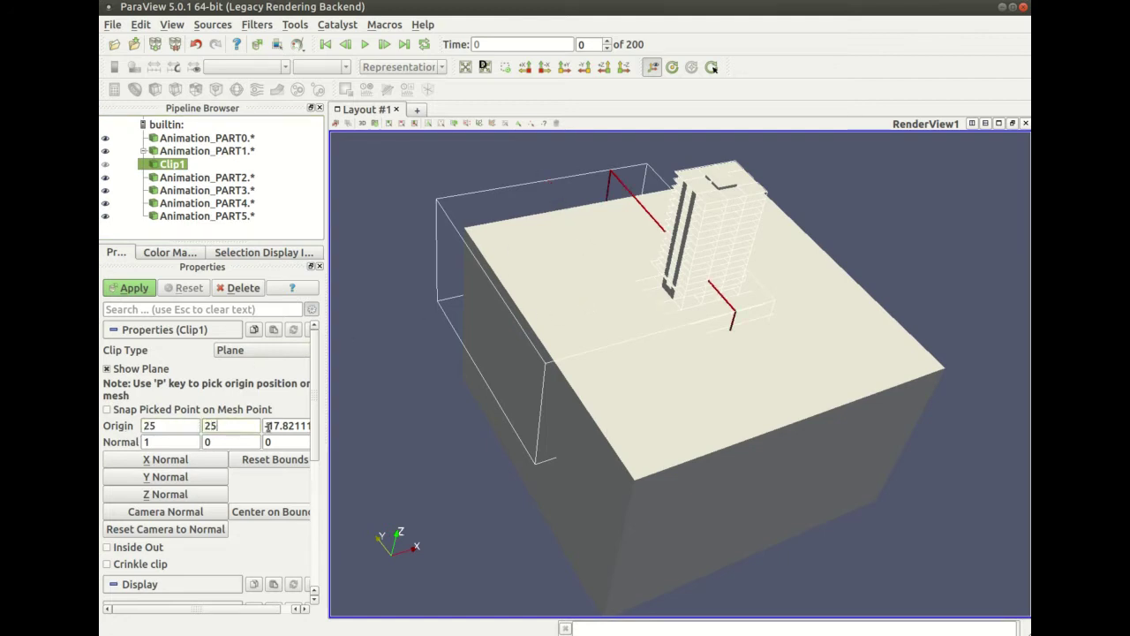
{"action": "triple_click", "coordinate": [267, 425]}
{"action": "type", "text": "0"}
{"action": "triple_click", "coordinate": [207, 442]}
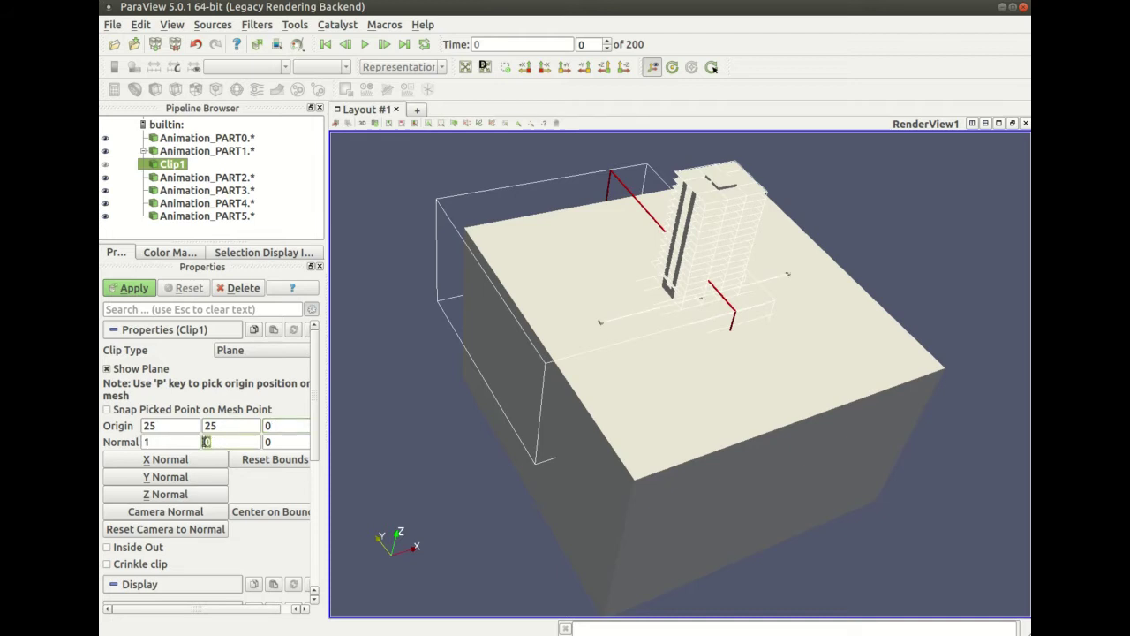
Step: Apply the diagonal clip and orbit until the tower stands upright
{"action": "left_click", "coordinate": [135, 290]}
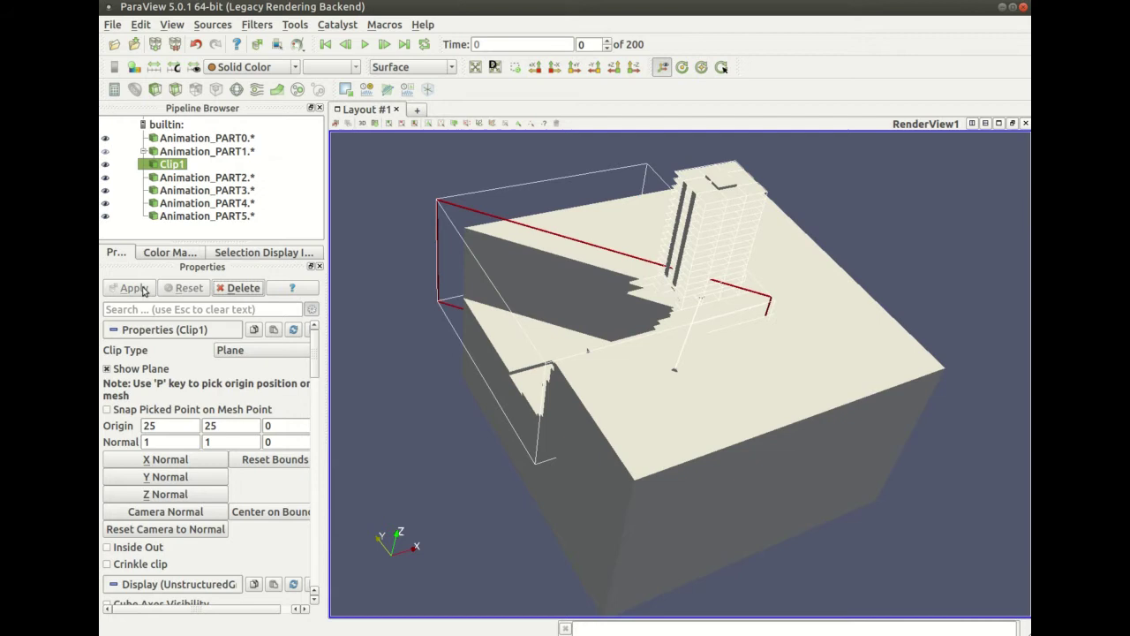
{"action": "left_click_drag", "start_coordinate": [424, 353], "coordinate": [345, 409]}
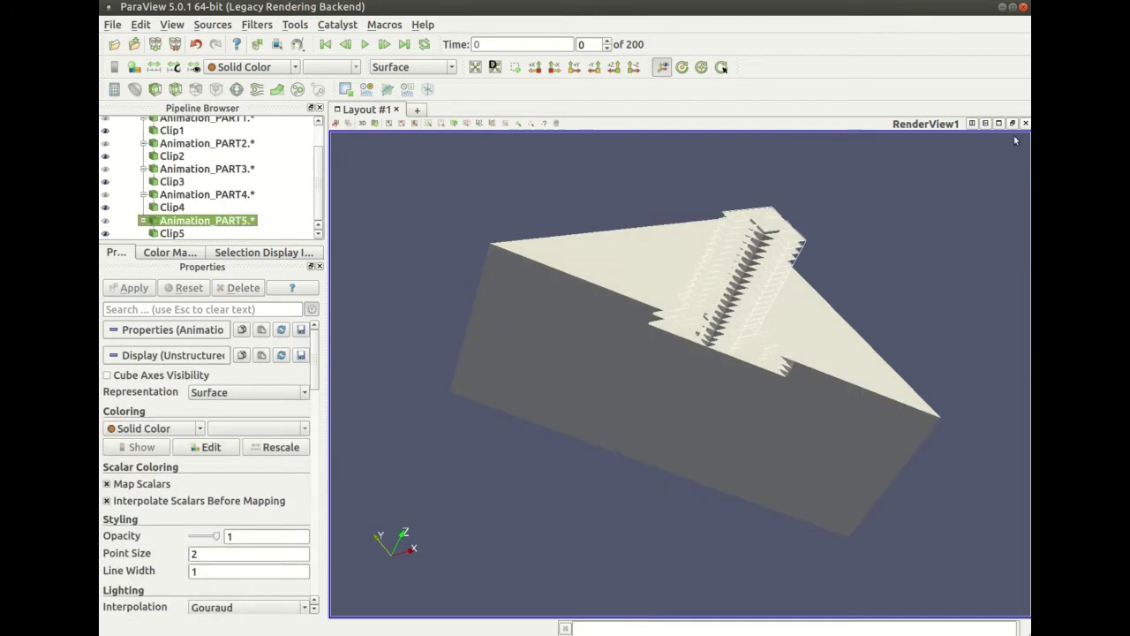
{"action": "left_click_drag", "start_coordinate": [509, 513], "coordinate": [540, 517]}
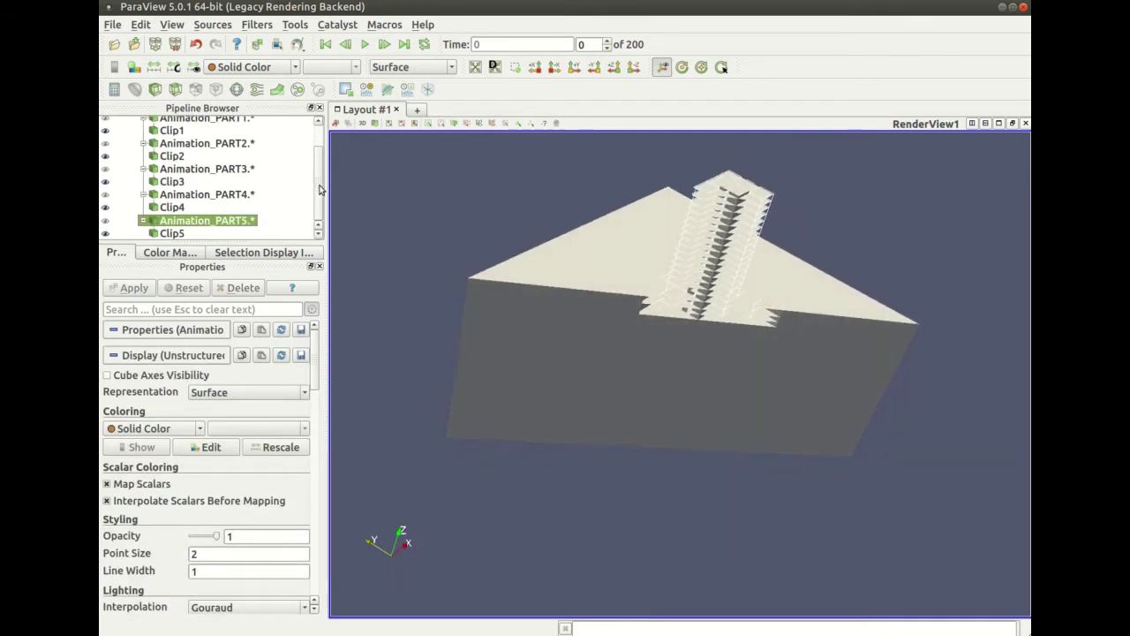
{"action": "left_click_drag", "start_coordinate": [508, 265], "coordinate": [468, 231]}
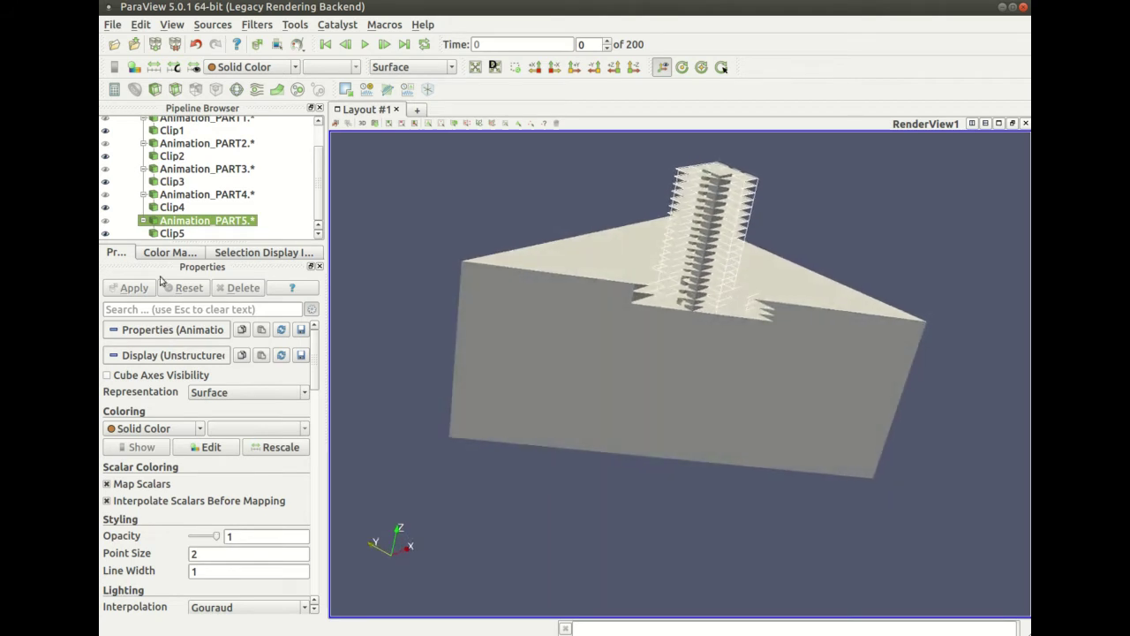
Step: Turn on crinkle clipping for Clip5, apply it, and inspect the cut
{"action": "left_click", "coordinate": [172, 233]}
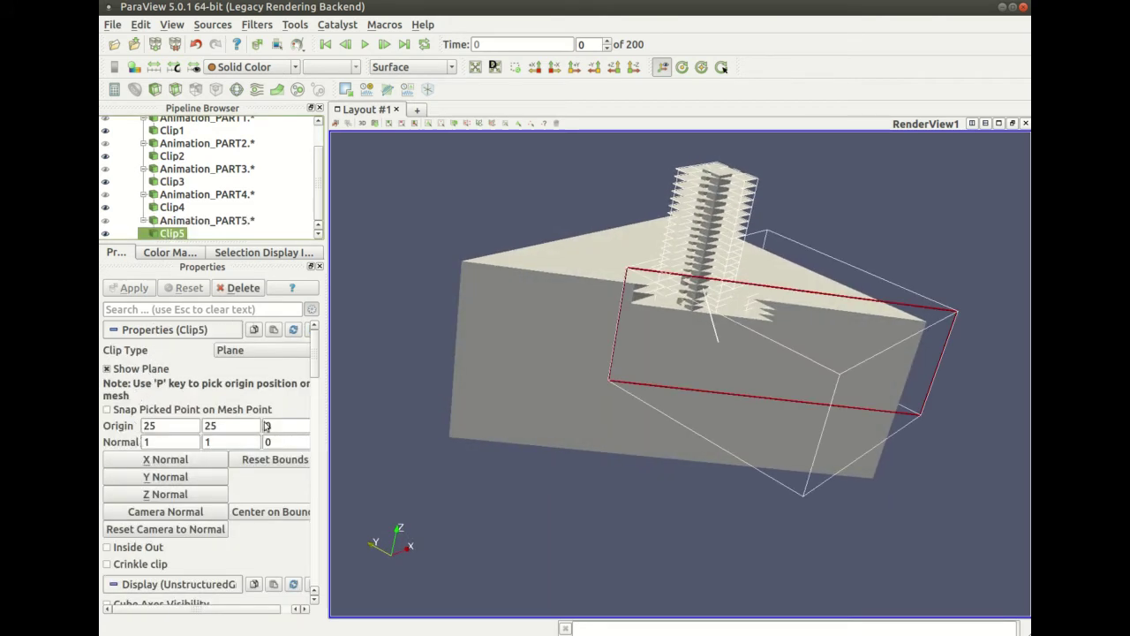
{"action": "scroll", "coordinate": [318, 364], "scroll_direction": "down", "scroll_amount": 2}
{"action": "left_click", "coordinate": [120, 467]}
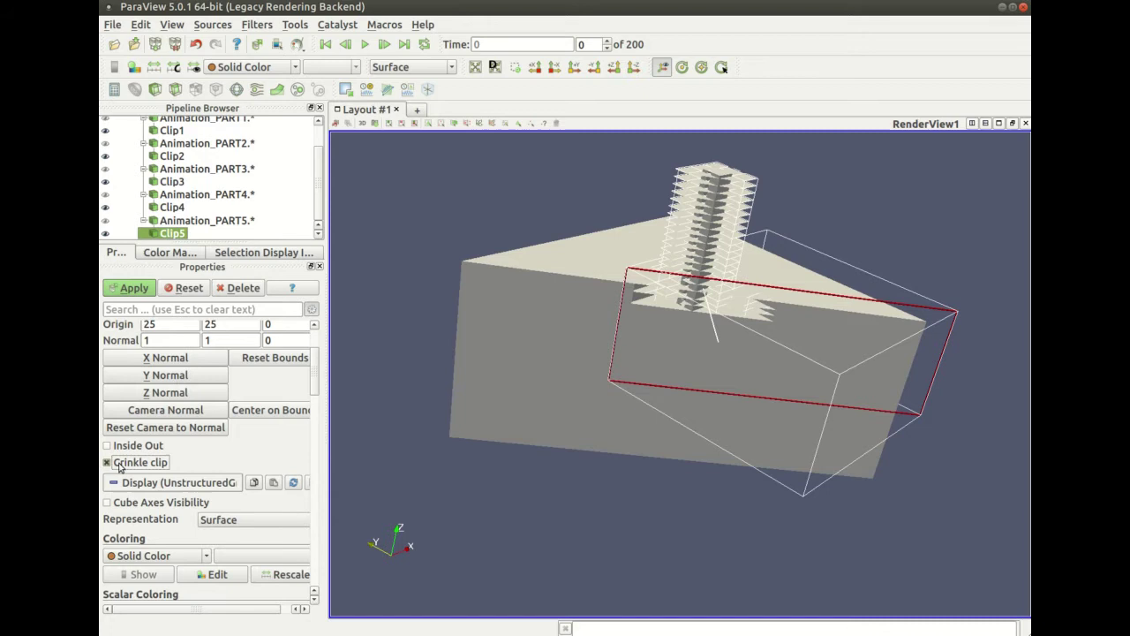
{"action": "left_click", "coordinate": [128, 287]}
{"action": "left_click_drag", "start_coordinate": [427, 353], "coordinate": [371, 424]}
Step: Turn on crinkle clipping for Clip4, Clip3, Clip2 and Clip1, then apply
{"action": "left_click", "coordinate": [173, 206]}
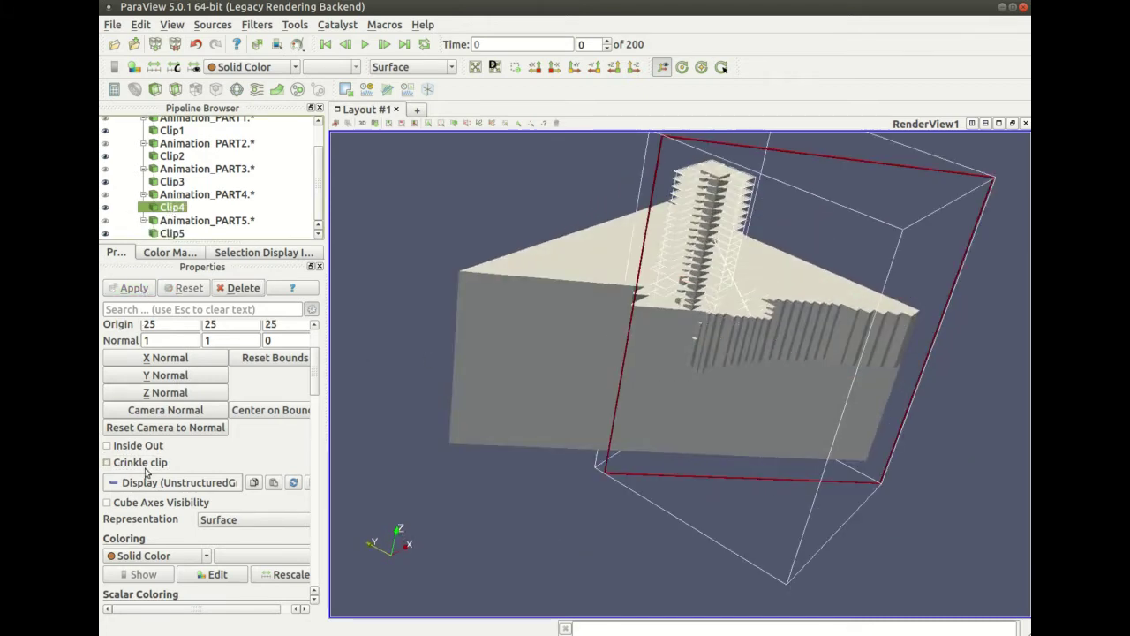
{"action": "left_click", "coordinate": [139, 462]}
{"action": "left_click", "coordinate": [172, 181]}
{"action": "left_click", "coordinate": [140, 462]}
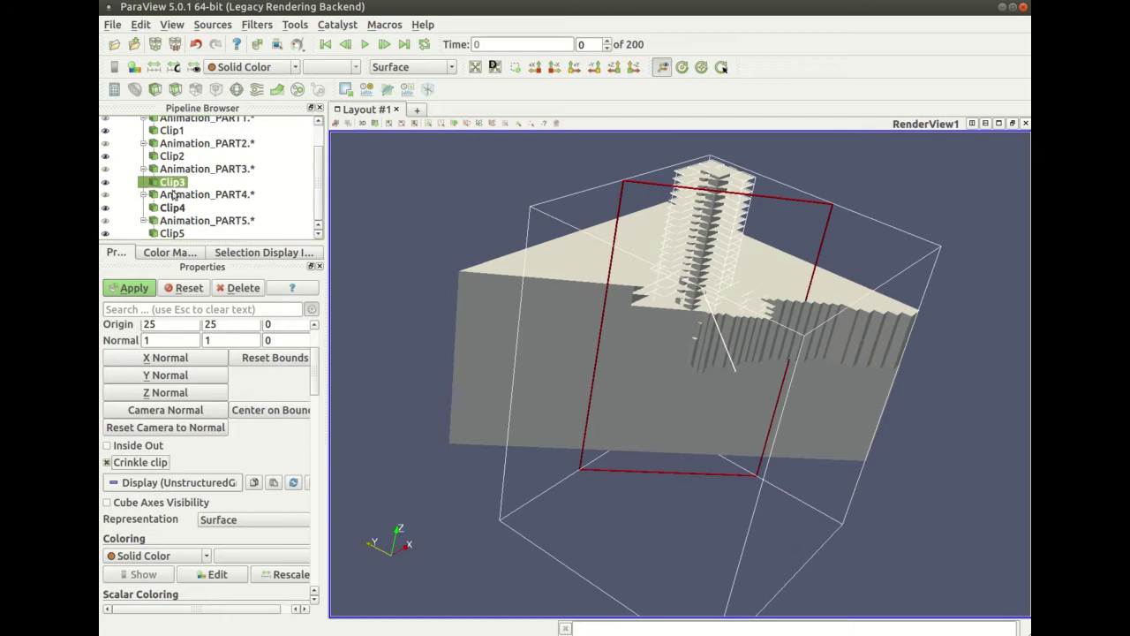
{"action": "left_click", "coordinate": [173, 156]}
{"action": "left_click", "coordinate": [133, 462]}
{"action": "left_click", "coordinate": [172, 130]}
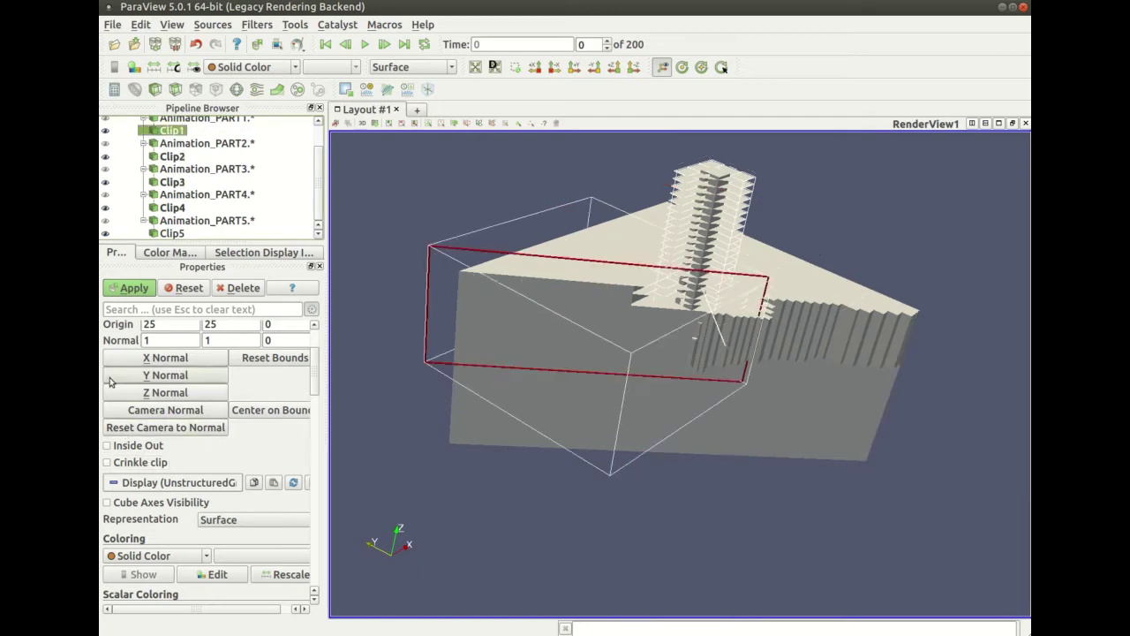
{"action": "left_click", "coordinate": [133, 462]}
{"action": "left_click", "coordinate": [134, 288]}
{"action": "mouse_move", "coordinate": [541, 517]}
{"action": "left_mouse_down"}
{"action": "mouse_move", "coordinate": [543, 479]}
{"action": "mouse_move", "coordinate": [550, 530]}
{"action": "mouse_move", "coordinate": [592, 548]}
{"action": "mouse_move", "coordinate": [639, 535]}
{"action": "mouse_move", "coordinate": [542, 499]}
{"action": "left_mouse_up"}
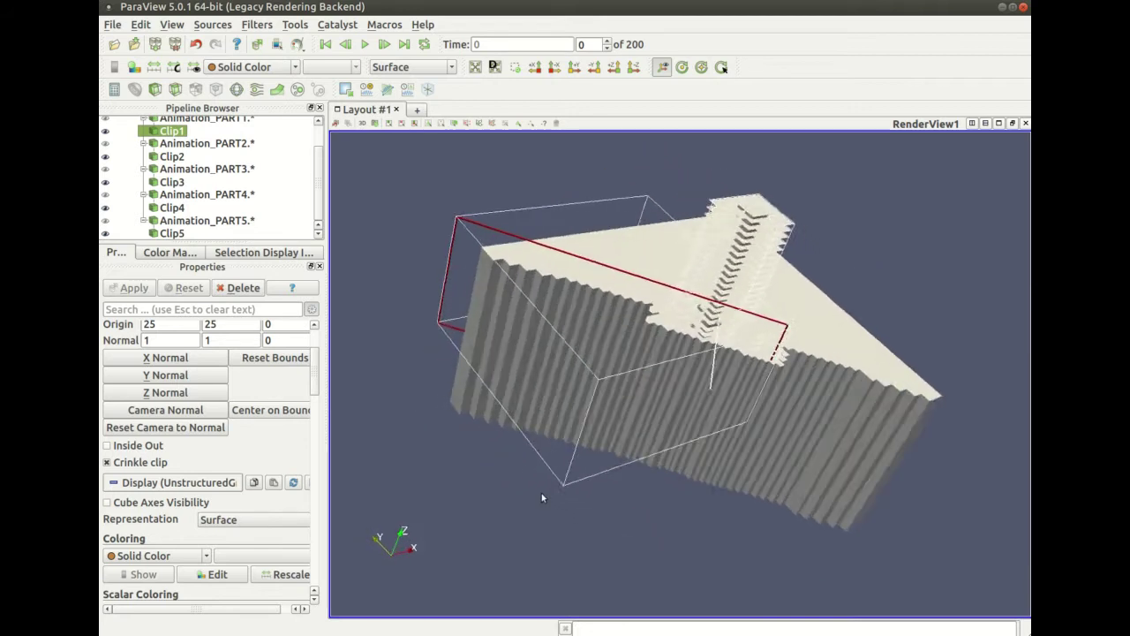
Step: Select Animation_PART0 in the pipeline
{"action": "left_click", "coordinate": [237, 221]}
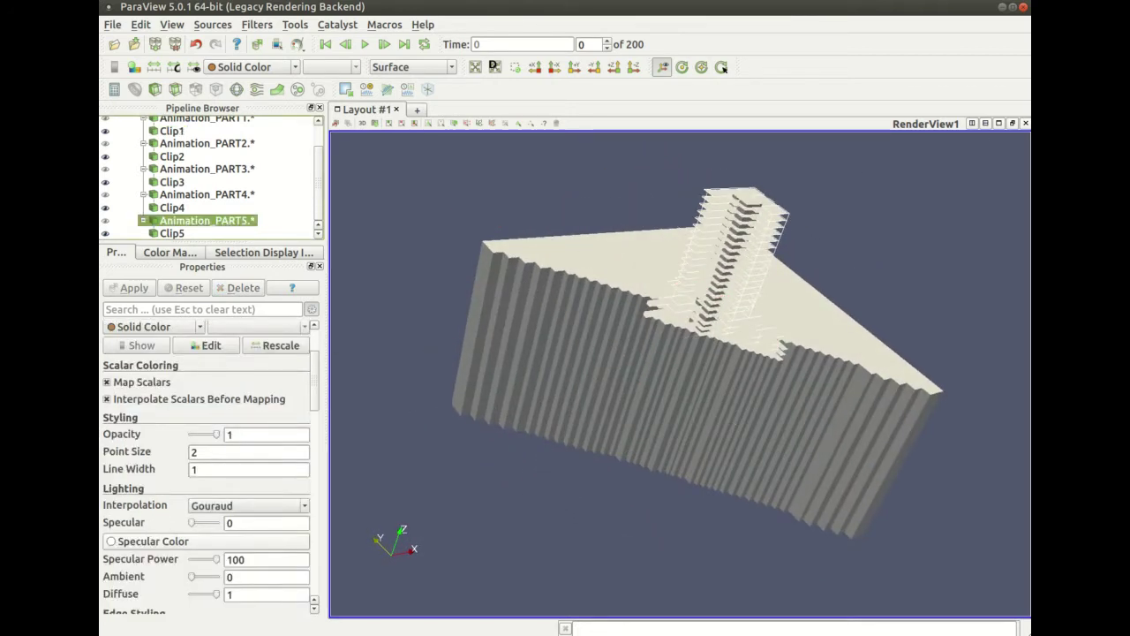
{"action": "scroll", "coordinate": [207, 177], "scroll_direction": "up", "scroll_amount": 2}
{"action": "left_click", "coordinate": [208, 138]}
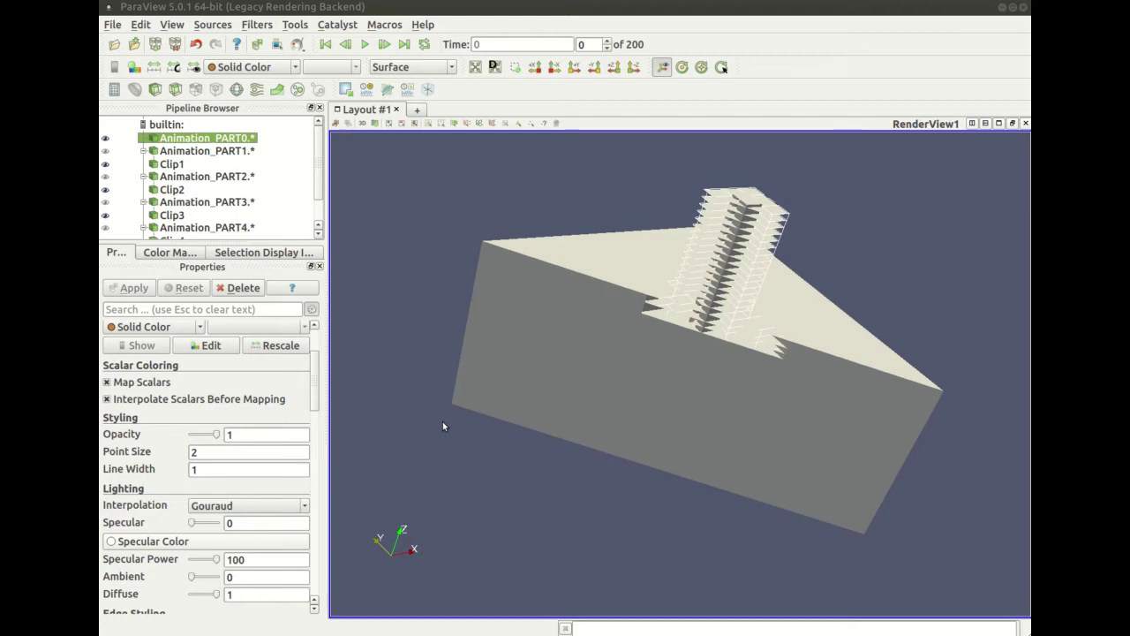
Step: Colour Animation_PART0 and Clip1 by Velocity
{"action": "double_click", "coordinate": [221, 139]}
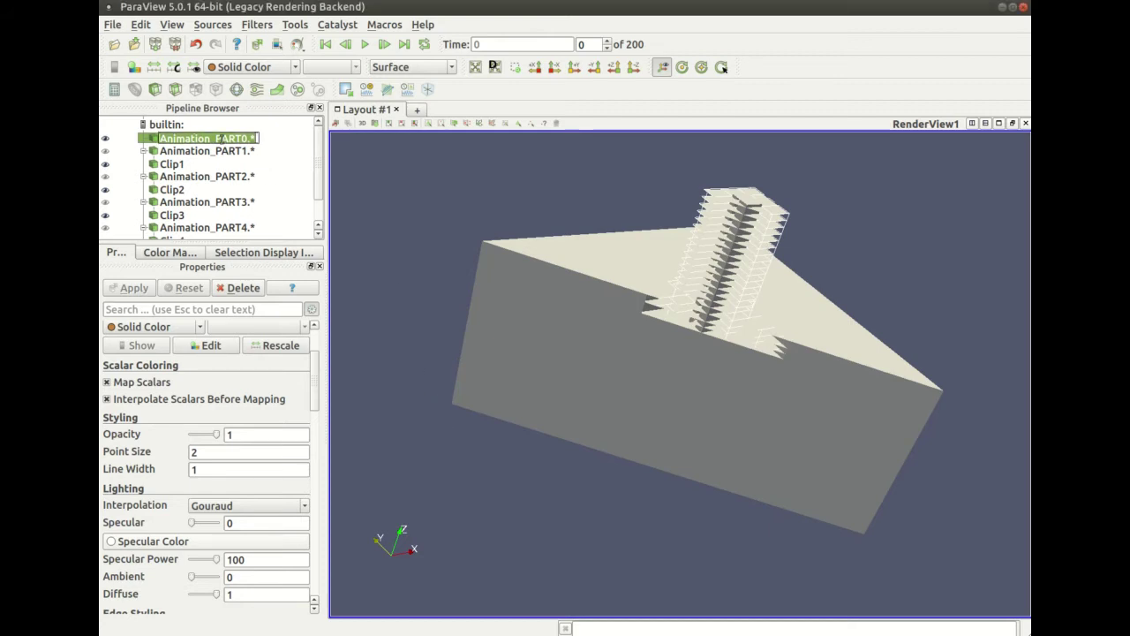
{"action": "left_click", "coordinate": [284, 68]}
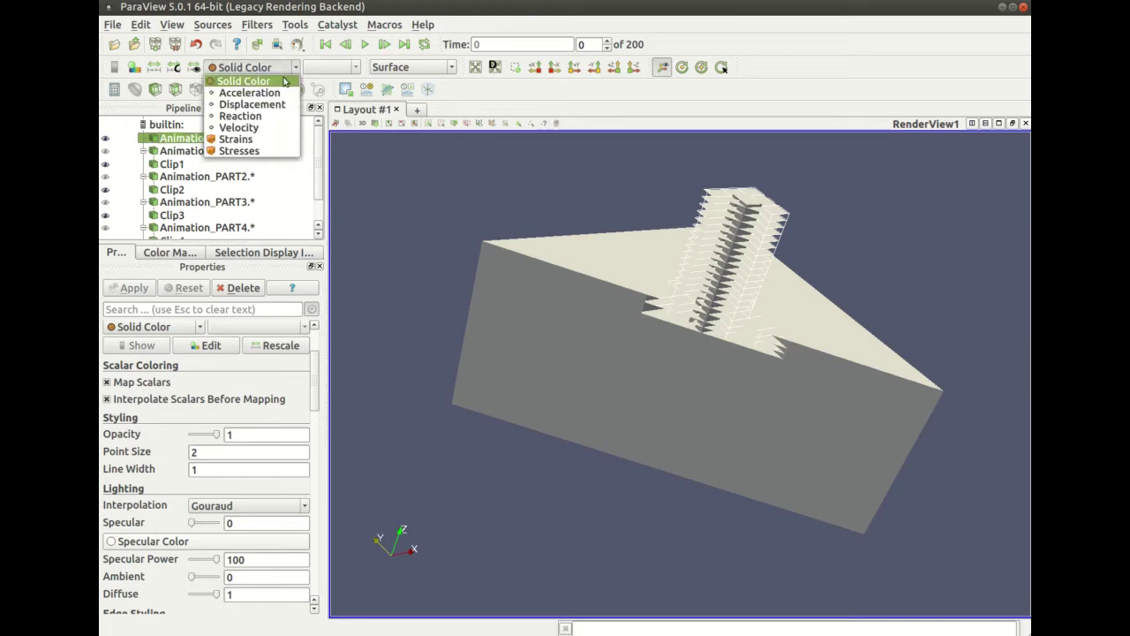
{"action": "left_click", "coordinate": [257, 127]}
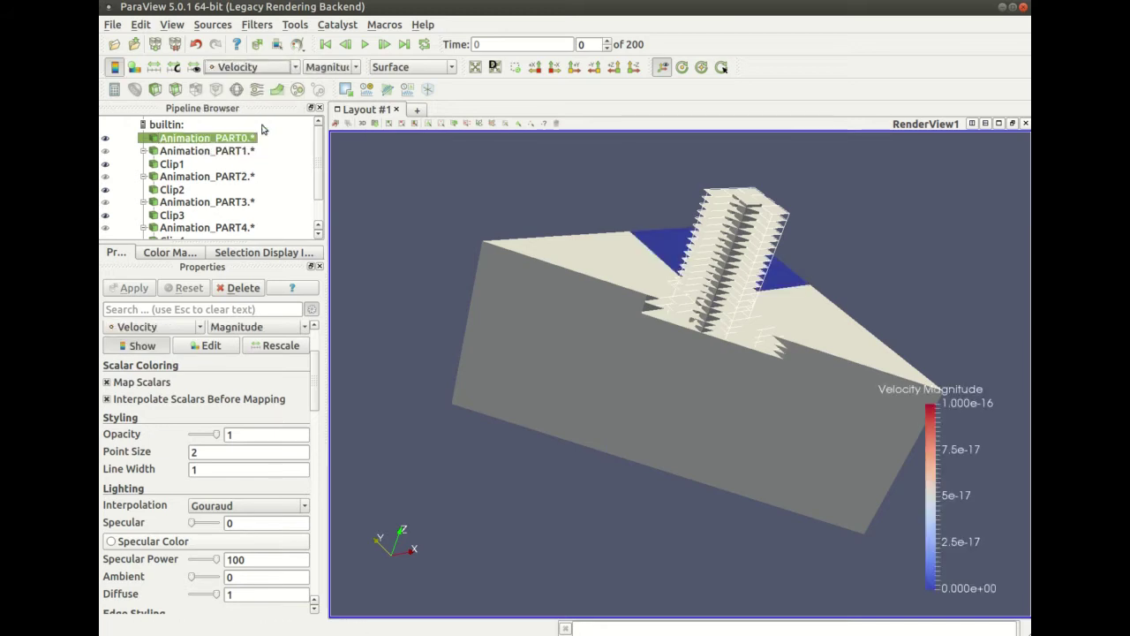
{"action": "left_click", "coordinate": [177, 165]}
{"action": "left_click", "coordinate": [265, 68]}
{"action": "left_click", "coordinate": [265, 125]}
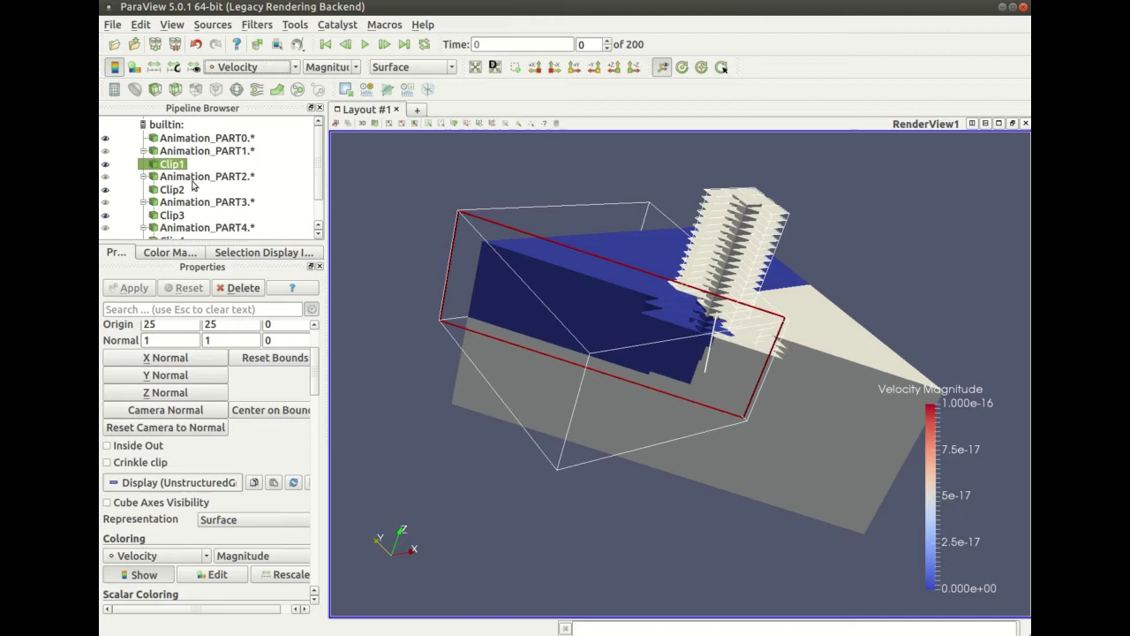
Step: Colour Clip2, Clip3 and Clip4 by Velocity, then select Clip5
{"action": "left_click", "coordinate": [174, 189]}
{"action": "left_click", "coordinate": [265, 68]}
{"action": "left_click", "coordinate": [265, 125]}
{"action": "scroll", "coordinate": [177, 187], "scroll_direction": "down", "scroll_amount": 1}
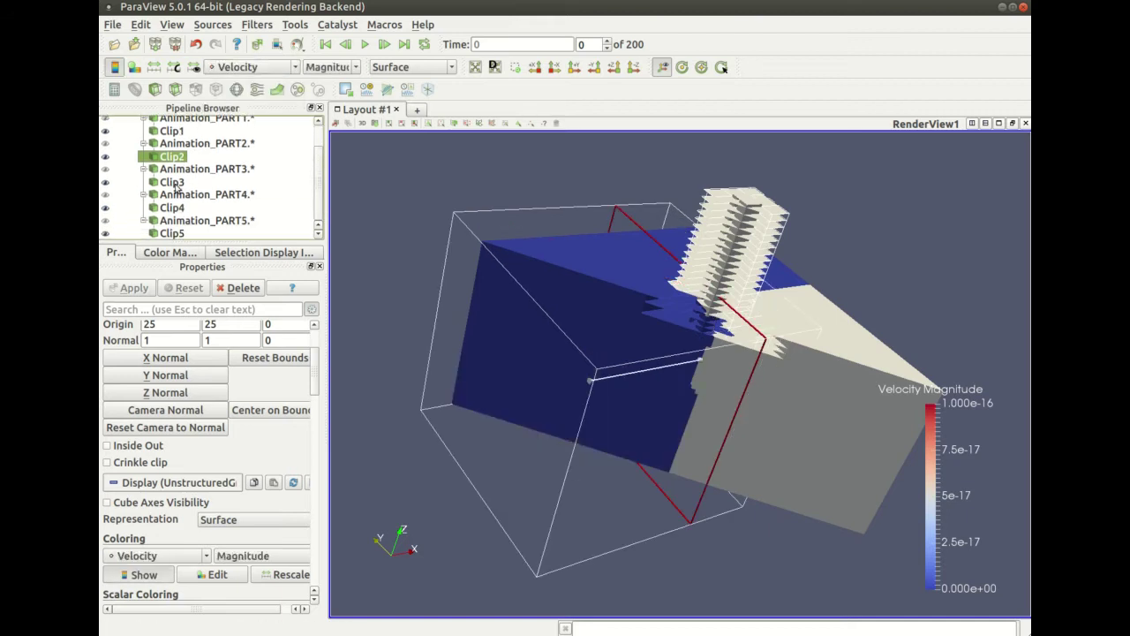
{"action": "left_click", "coordinate": [173, 183]}
{"action": "left_click", "coordinate": [252, 67]}
{"action": "left_click", "coordinate": [239, 127]}
{"action": "left_click", "coordinate": [172, 207]}
{"action": "left_click", "coordinate": [252, 67]}
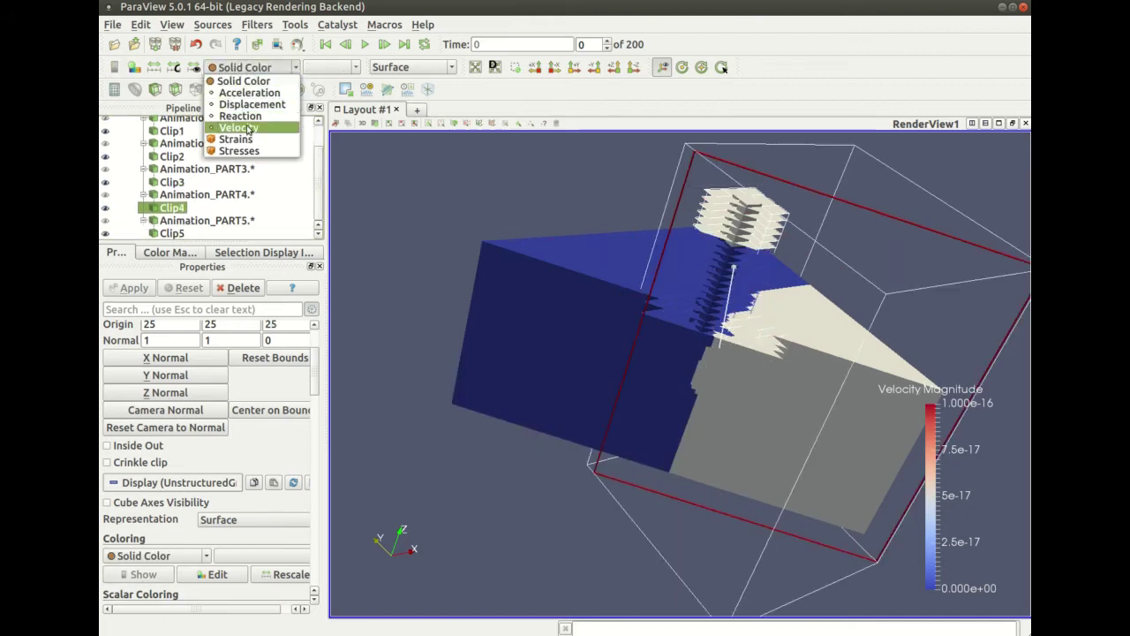
{"action": "left_click", "coordinate": [238, 127]}
{"action": "left_click", "coordinate": [172, 233]}
Step: Colour Clip5 by Velocity and place the legend horizontally along the bottom
{"action": "left_click", "coordinate": [252, 67]}
{"action": "left_click", "coordinate": [236, 129]}
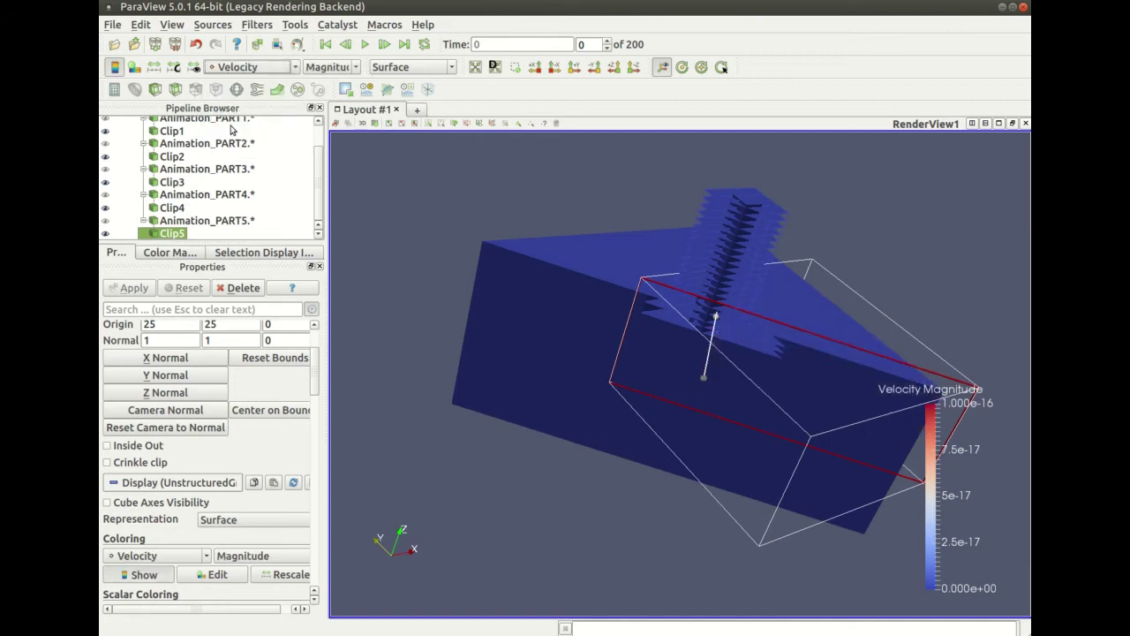
{"action": "left_click_drag", "start_coordinate": [934, 447], "coordinate": [539, 522]}
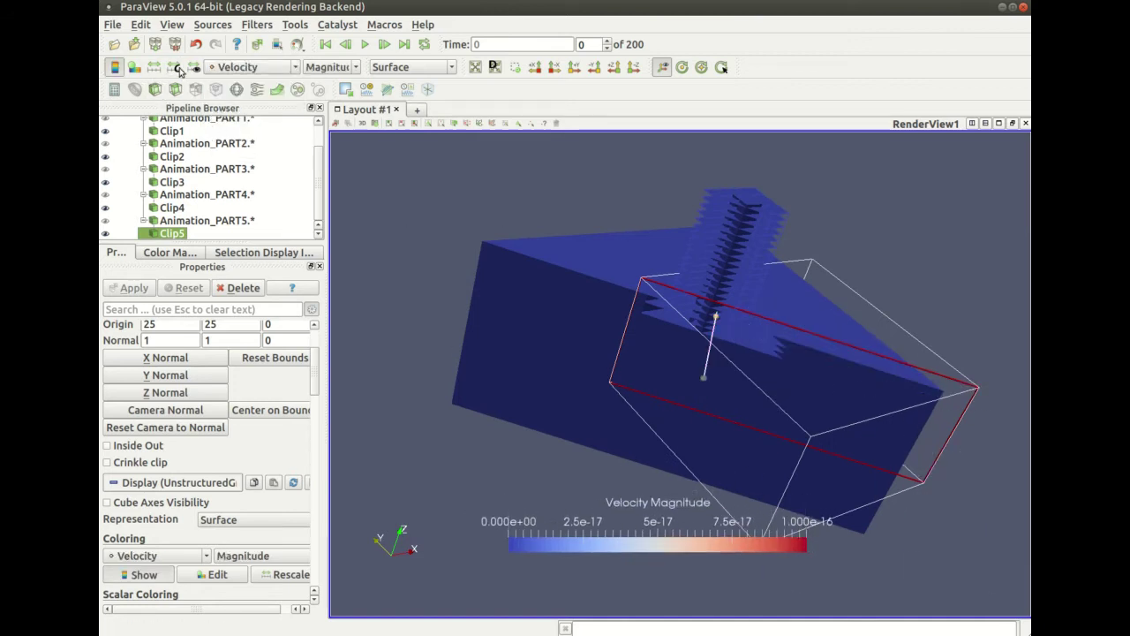
Step: Rescale the colour range to 0–0.15, keep Velocity Magnitude, and select Animation_PART0
{"action": "left_click", "coordinate": [494, 67]}
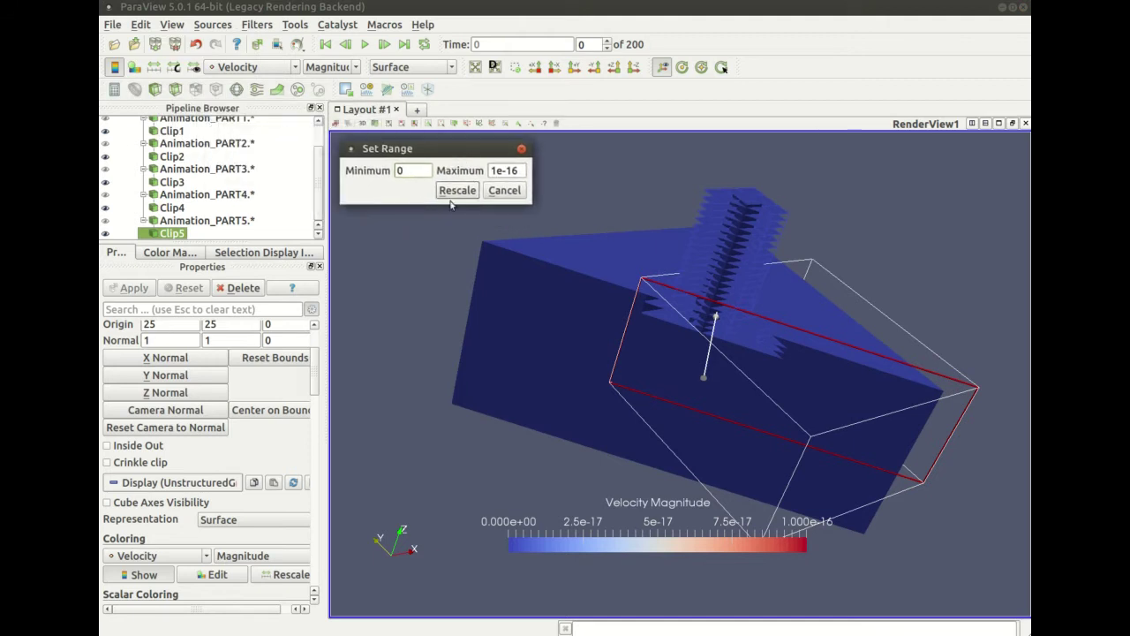
{"action": "left_click", "coordinate": [496, 170]}
{"action": "type", "text": "0.15"}
{"action": "key", "text": "Return"}
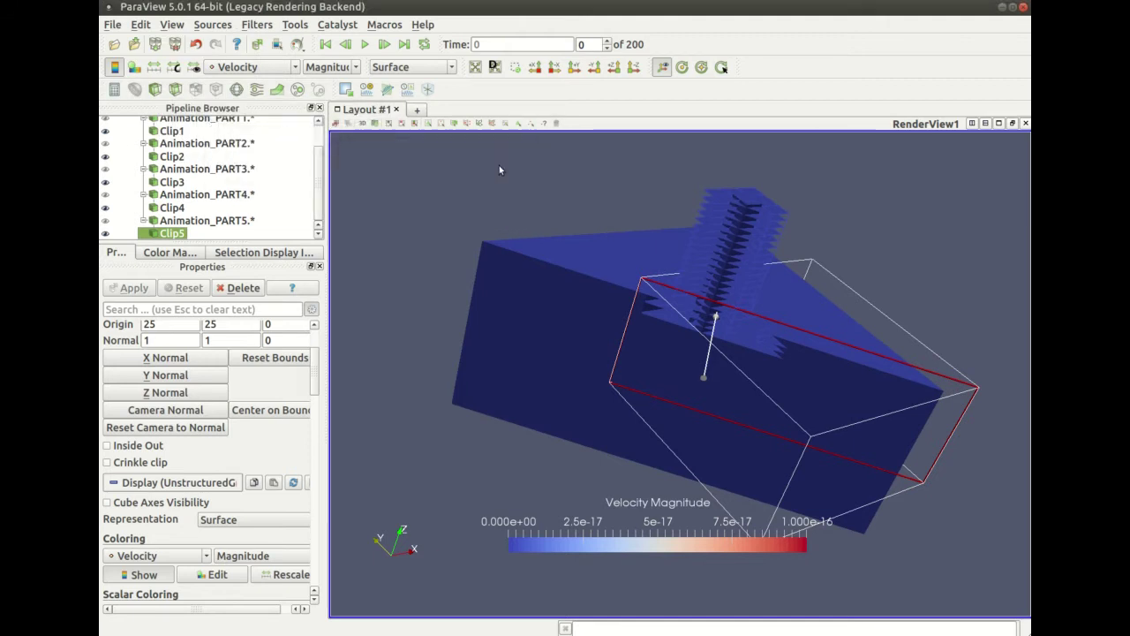
{"action": "left_click", "coordinate": [330, 67]}
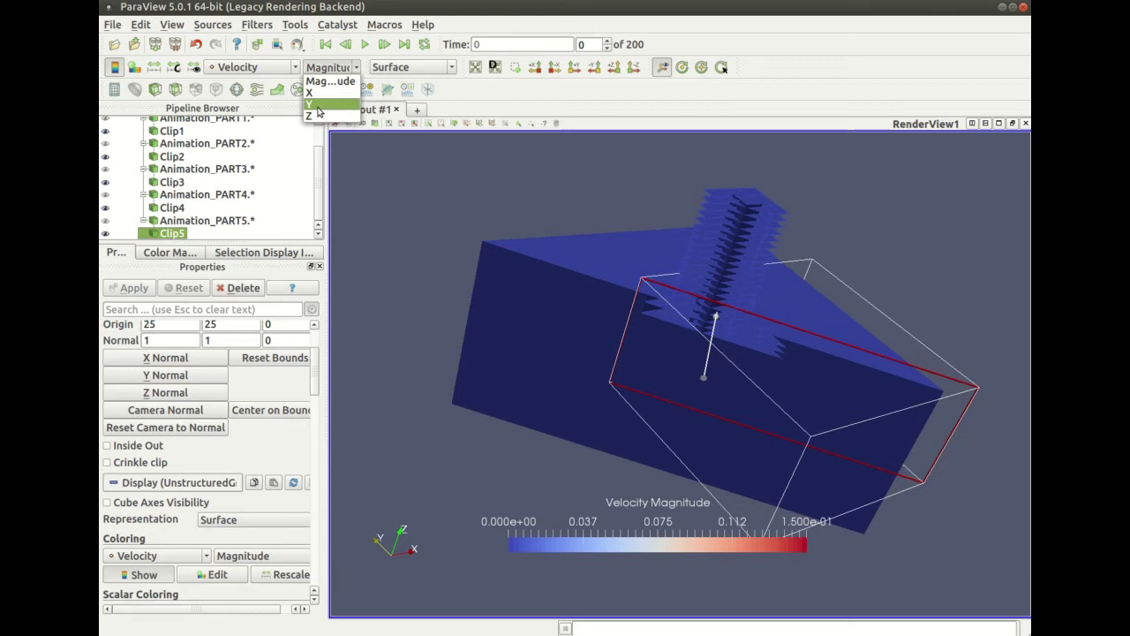
{"action": "left_click", "coordinate": [330, 81]}
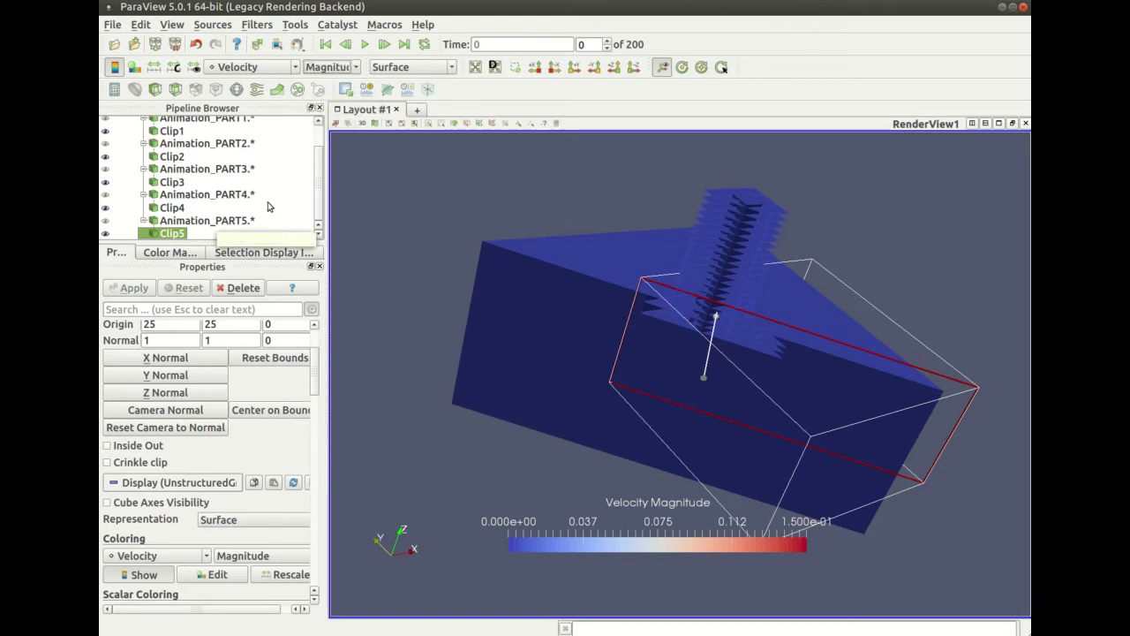
{"action": "scroll", "coordinate": [270, 208], "scroll_direction": "up", "scroll_amount": 4}
{"action": "left_click", "coordinate": [231, 139]}
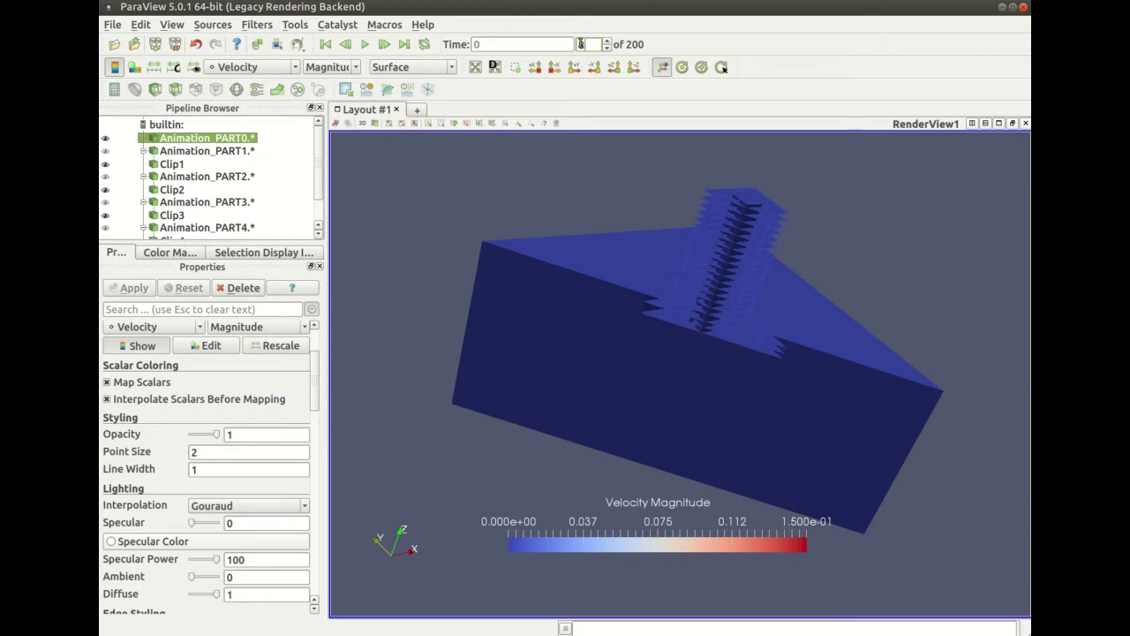
Step: Jump to time step 8 and rotate the model to a new viewpoint
{"action": "type", "text": "8"}
{"action": "key", "text": "Return"}
{"action": "left_click_drag", "start_coordinate": [559, 332], "coordinate": [655, 308]}
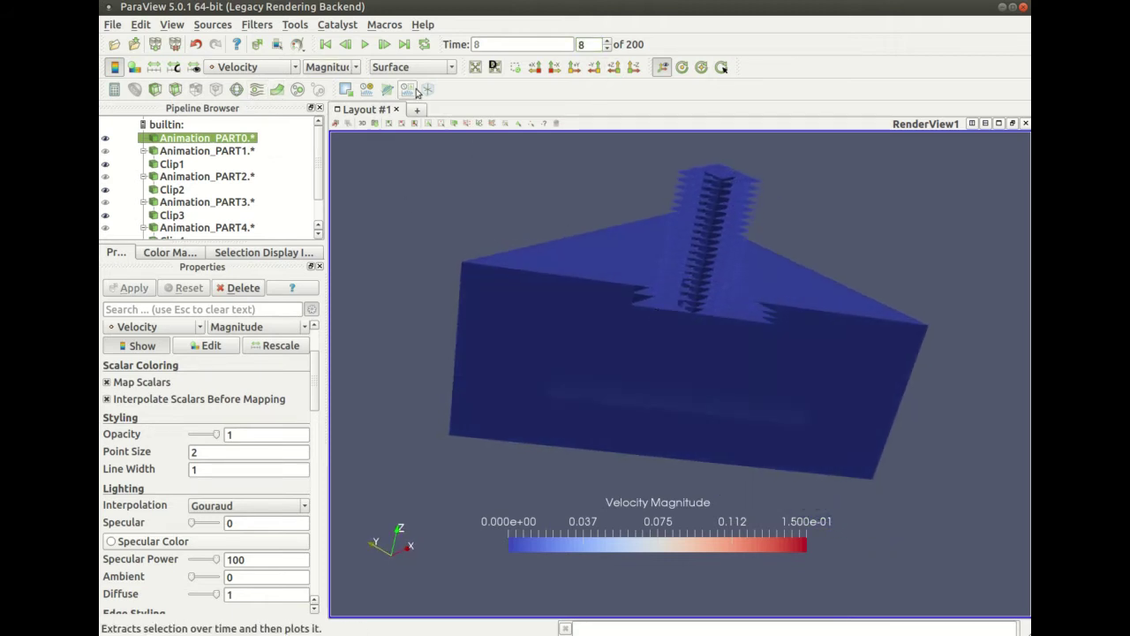
Step: Play the velocity animation, pause at step 46, and return to step 8
{"action": "left_click", "coordinate": [364, 45]}
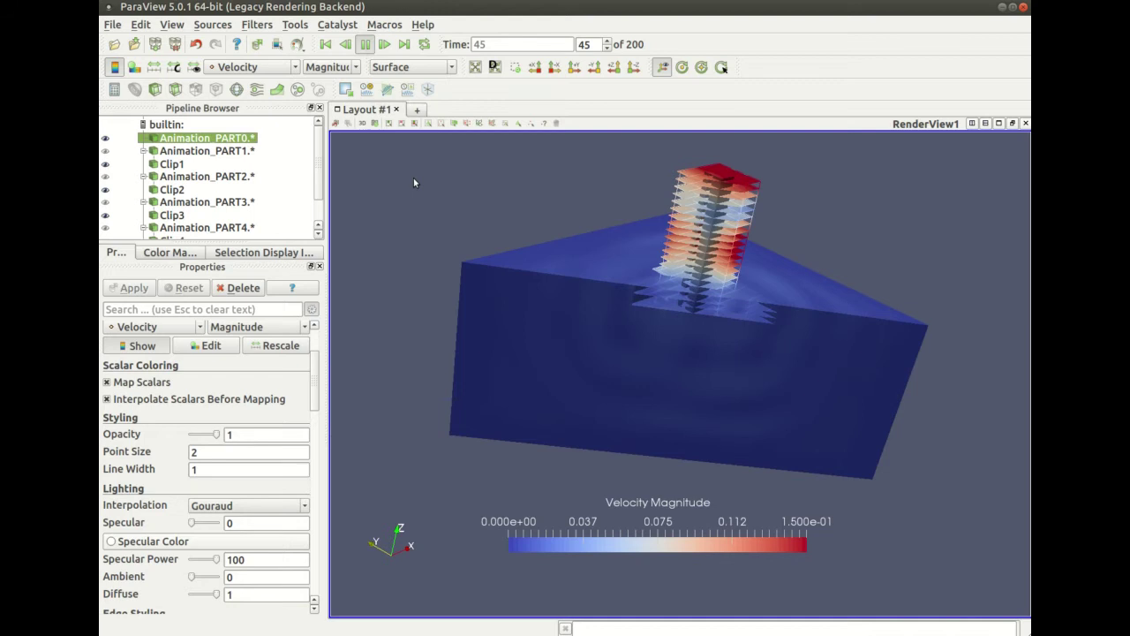
{"action": "left_click", "coordinate": [596, 44]}
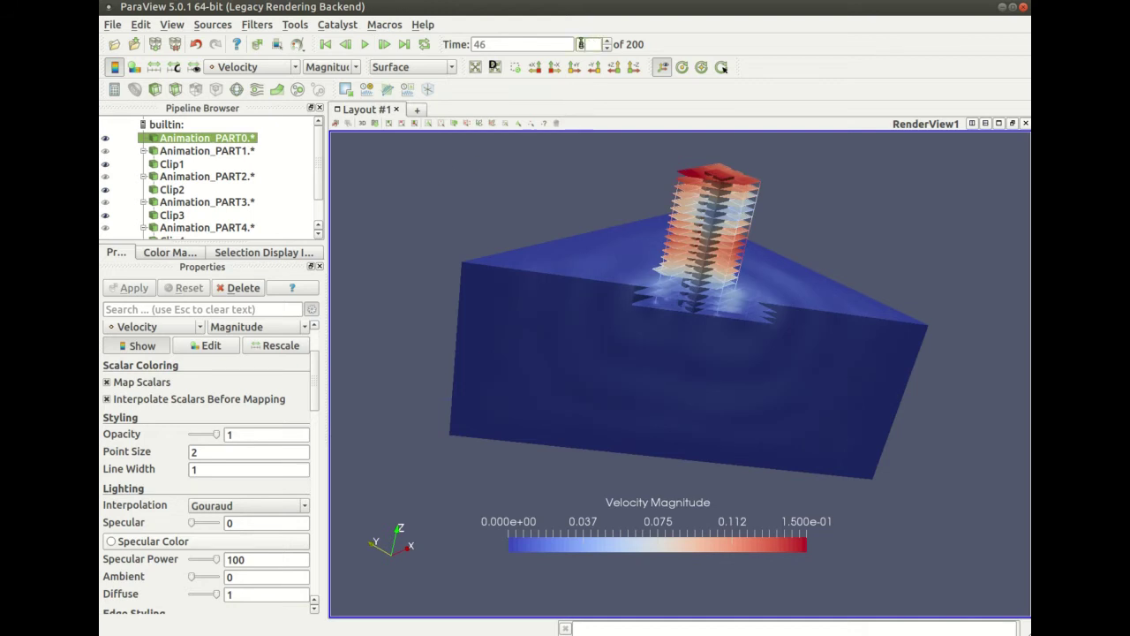
{"action": "key", "text": "Return"}
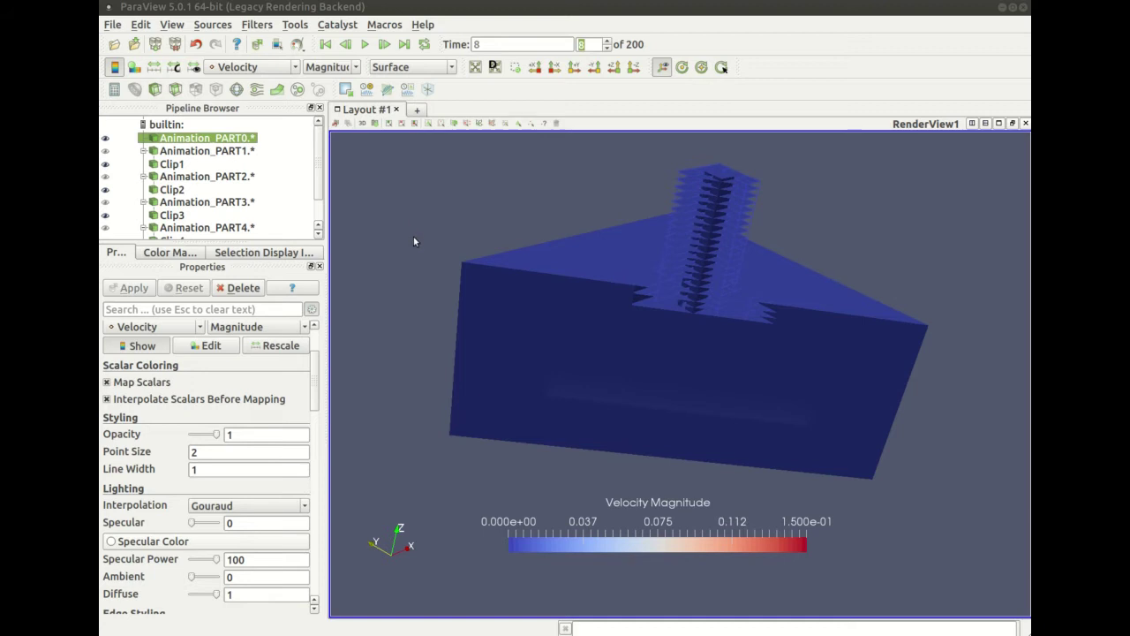
Step: Warp Animation_PART0 and Clip1 by vector with Scale Factor 250 each, and apply
{"action": "double_click", "coordinate": [228, 140]}
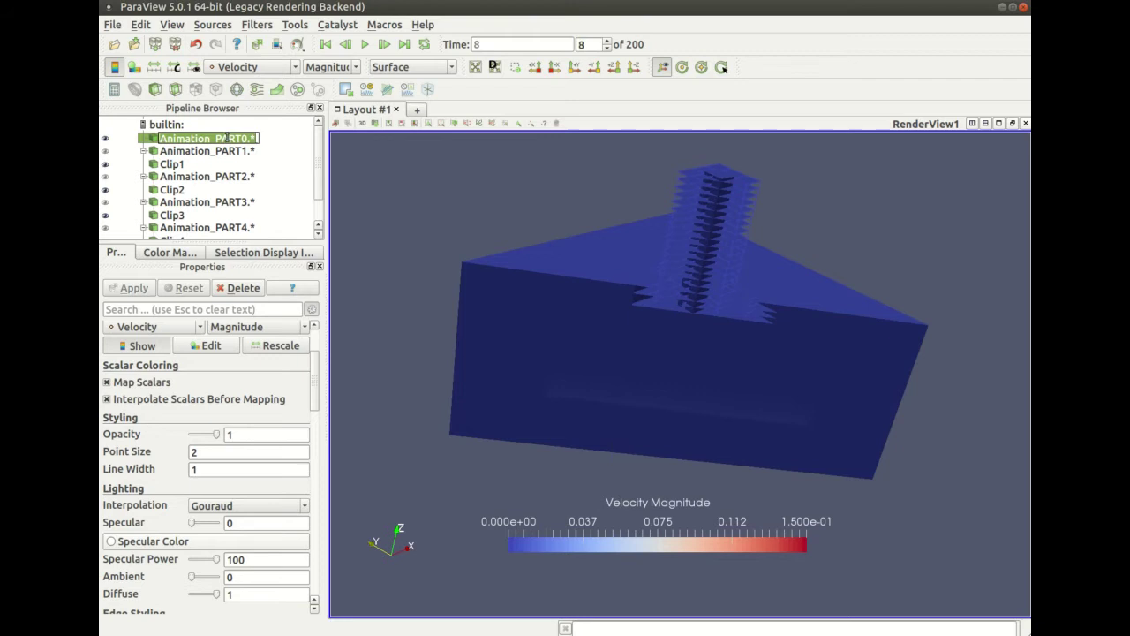
{"action": "left_click", "coordinate": [276, 89]}
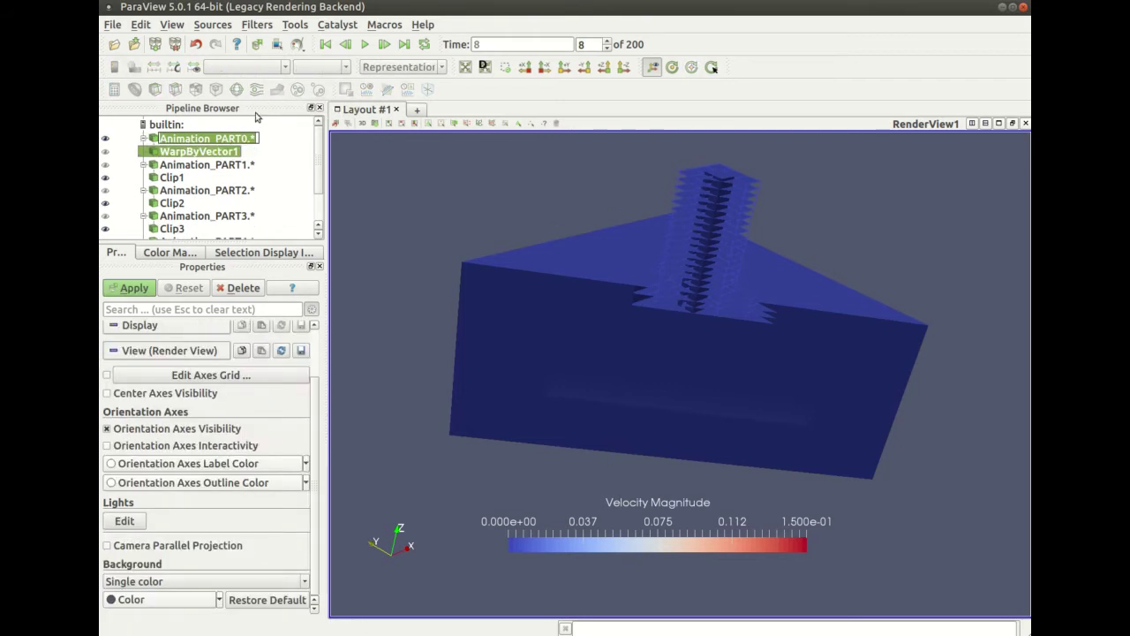
{"action": "scroll", "coordinate": [318, 413], "scroll_direction": "up", "scroll_amount": 2}
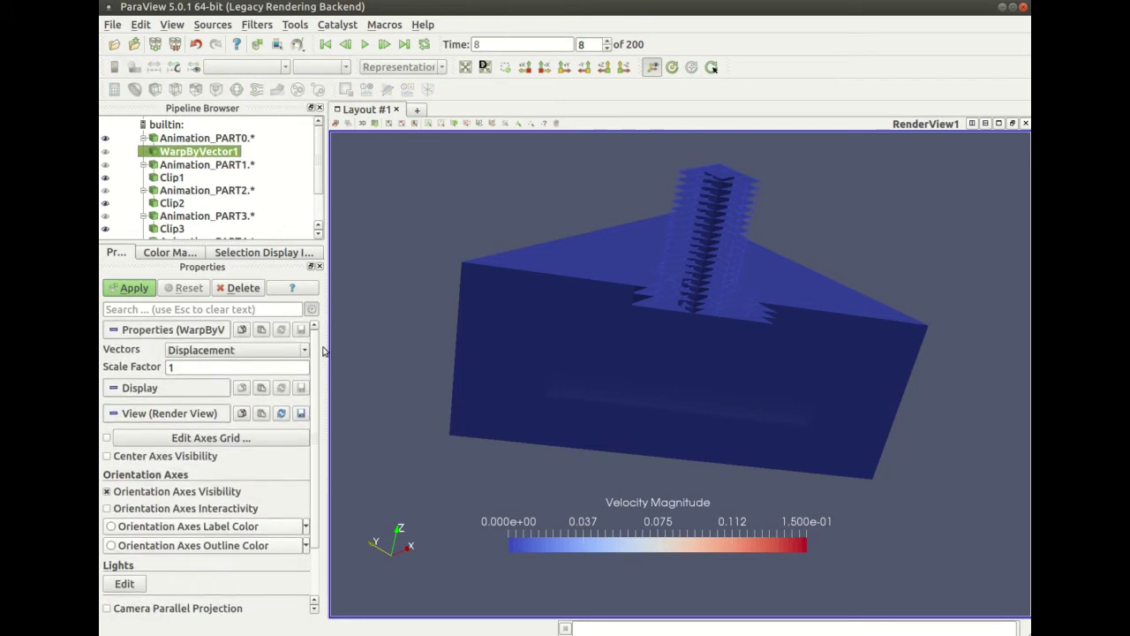
{"action": "left_click", "coordinate": [182, 366]}
{"action": "key", "text": "BackSpace"}
{"action": "type", "text": "250"}
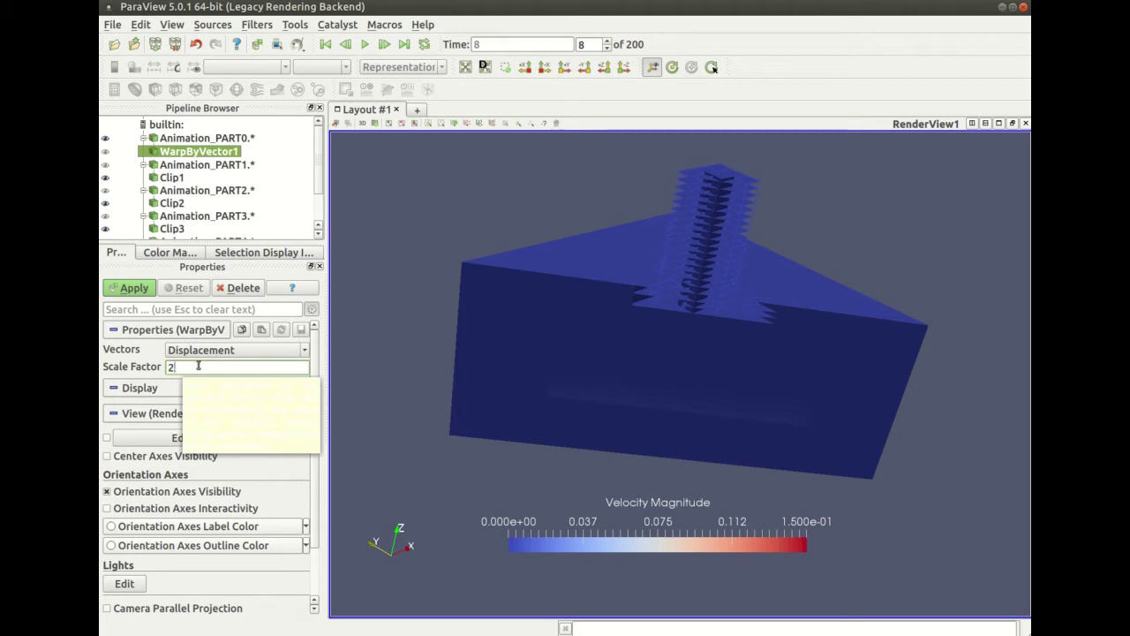
{"action": "left_click", "coordinate": [132, 288]}
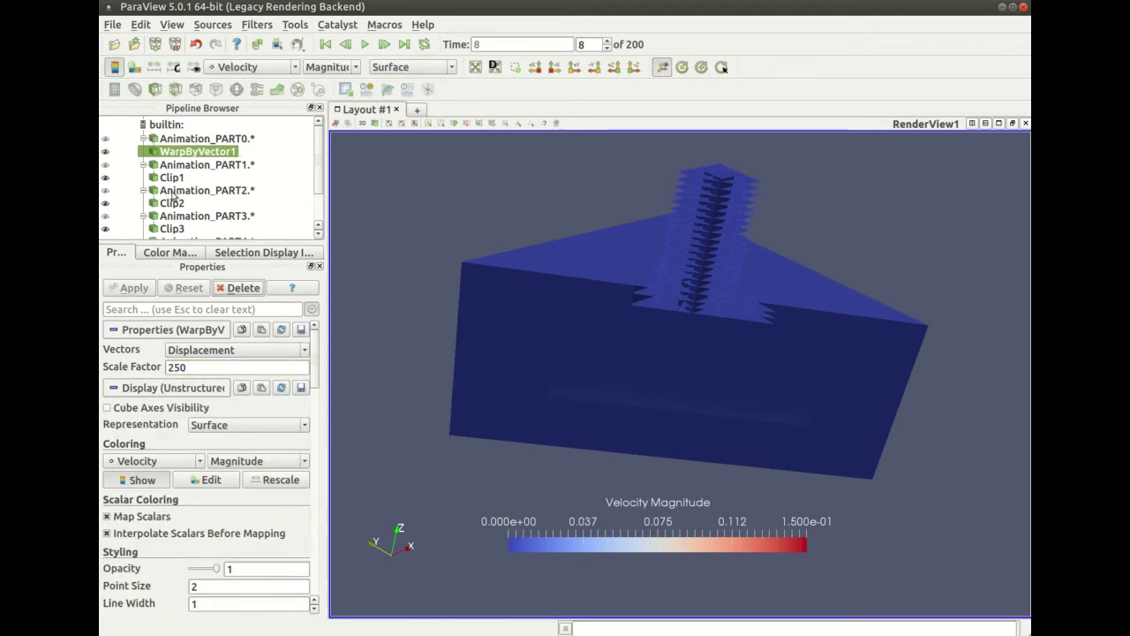
{"action": "left_click", "coordinate": [172, 177]}
{"action": "left_click", "coordinate": [276, 89]}
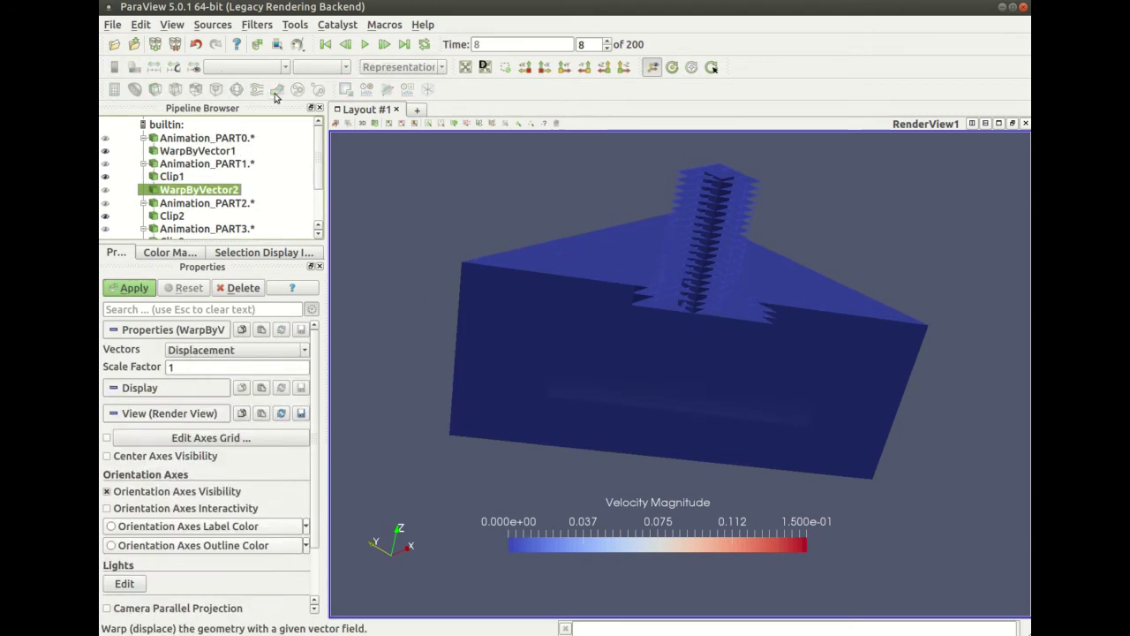
{"action": "left_click", "coordinate": [173, 367]}
{"action": "key", "text": "BackSpace"}
{"action": "type", "text": "250"}
{"action": "left_click", "coordinate": [132, 288]}
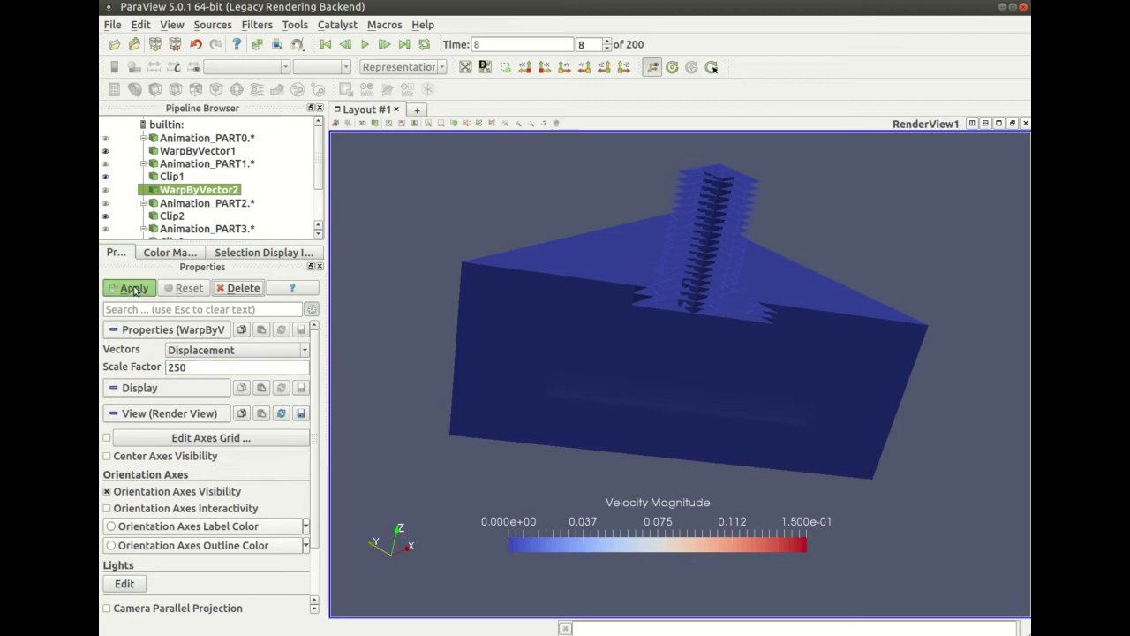
Step: Add Warp By Vector filters with Scale Factor 250 to Clip2 and Clip3
{"action": "scroll", "coordinate": [193, 232], "scroll_direction": "down", "scroll_amount": 2}
{"action": "left_click", "coordinate": [174, 159]}
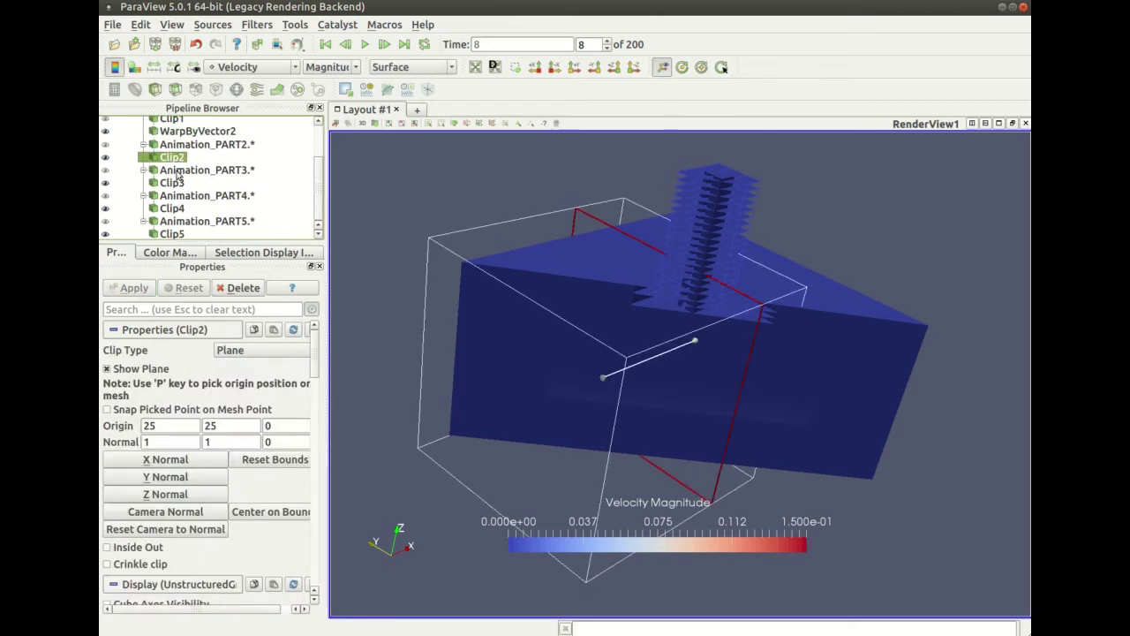
{"action": "left_click", "coordinate": [276, 89]}
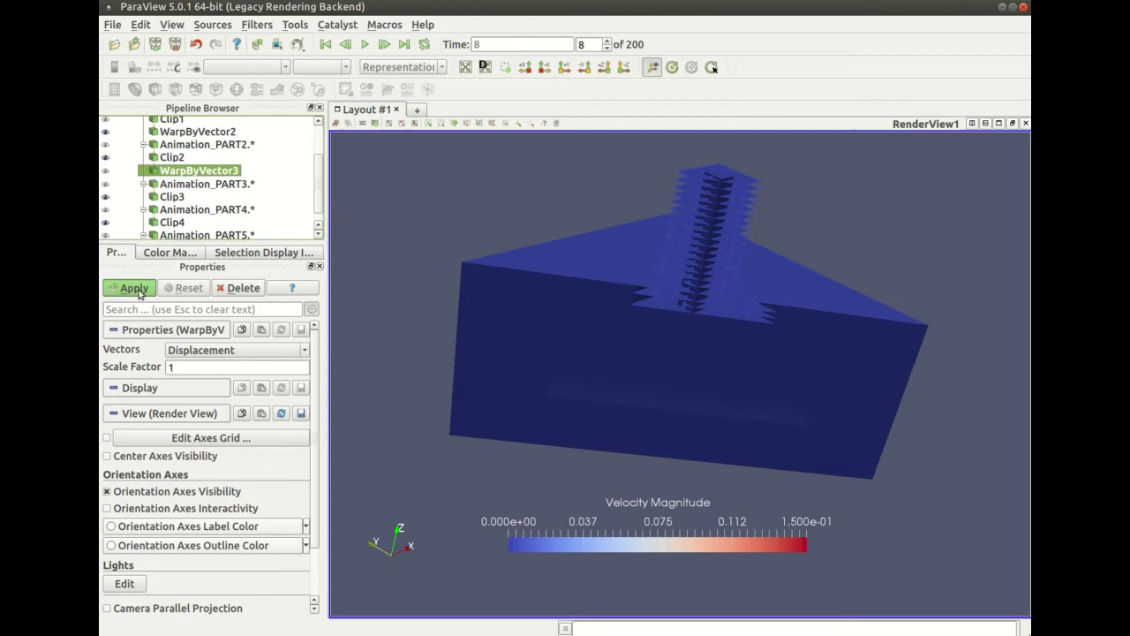
{"action": "left_click", "coordinate": [170, 367]}
{"action": "type", "text": "250"}
{"action": "left_click", "coordinate": [132, 288]}
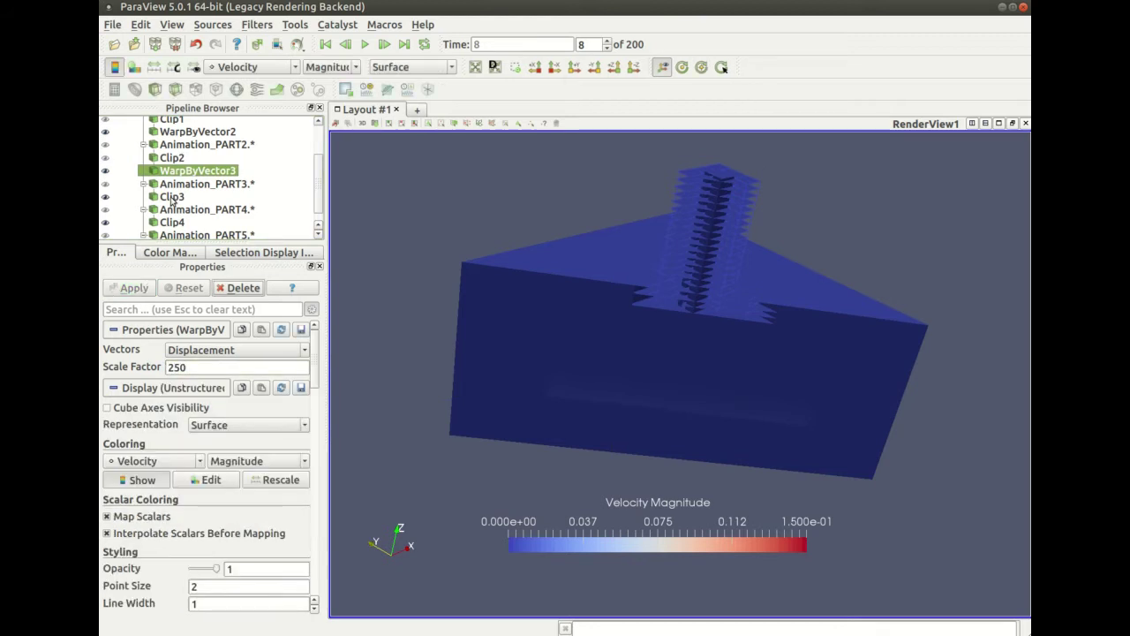
{"action": "left_click", "coordinate": [172, 196]}
{"action": "left_click", "coordinate": [277, 89]}
{"action": "double_click", "coordinate": [182, 367]}
{"action": "type", "text": "250"}
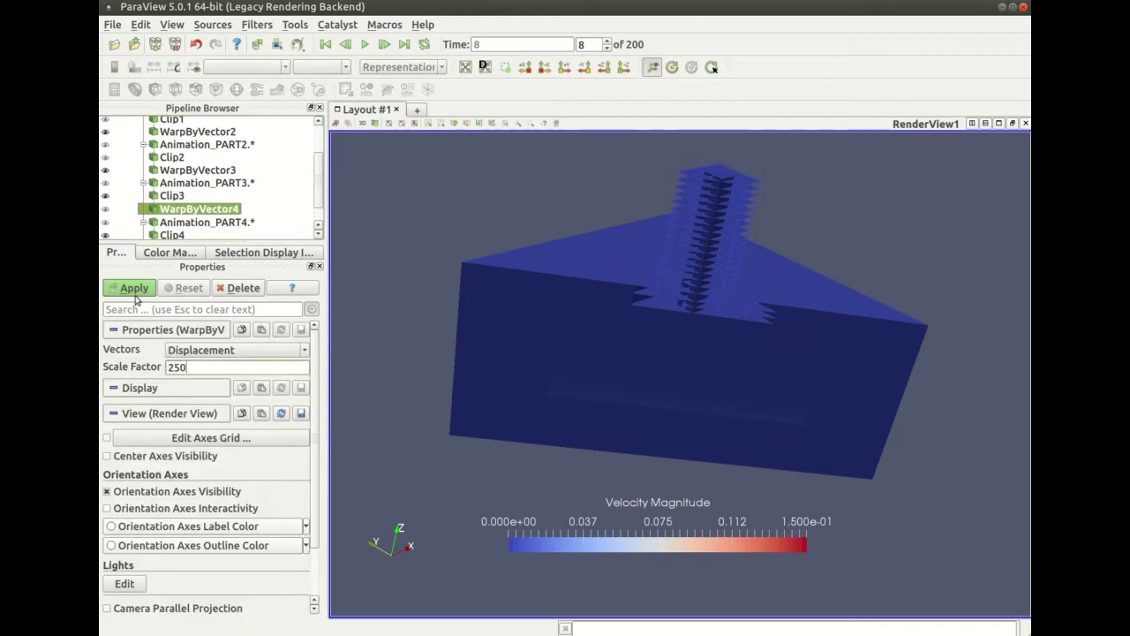
{"action": "left_click", "coordinate": [132, 288]}
Step: Add Warp By Vector filters with Scale Factor 250 to Clip4 and Clip5
{"action": "left_click_drag", "start_coordinate": [319, 170], "coordinate": [321, 194]}
{"action": "left_click", "coordinate": [172, 208]}
{"action": "left_click", "coordinate": [277, 89]}
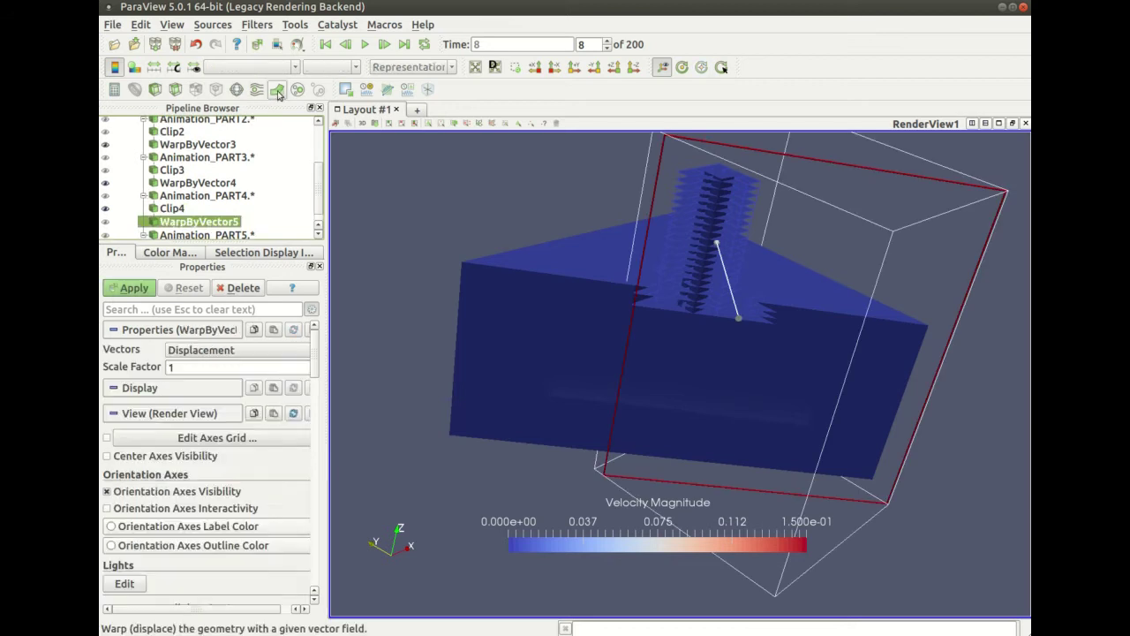
{"action": "double_click", "coordinate": [169, 367]}
{"action": "type", "text": "250"}
{"action": "left_click", "coordinate": [132, 287]}
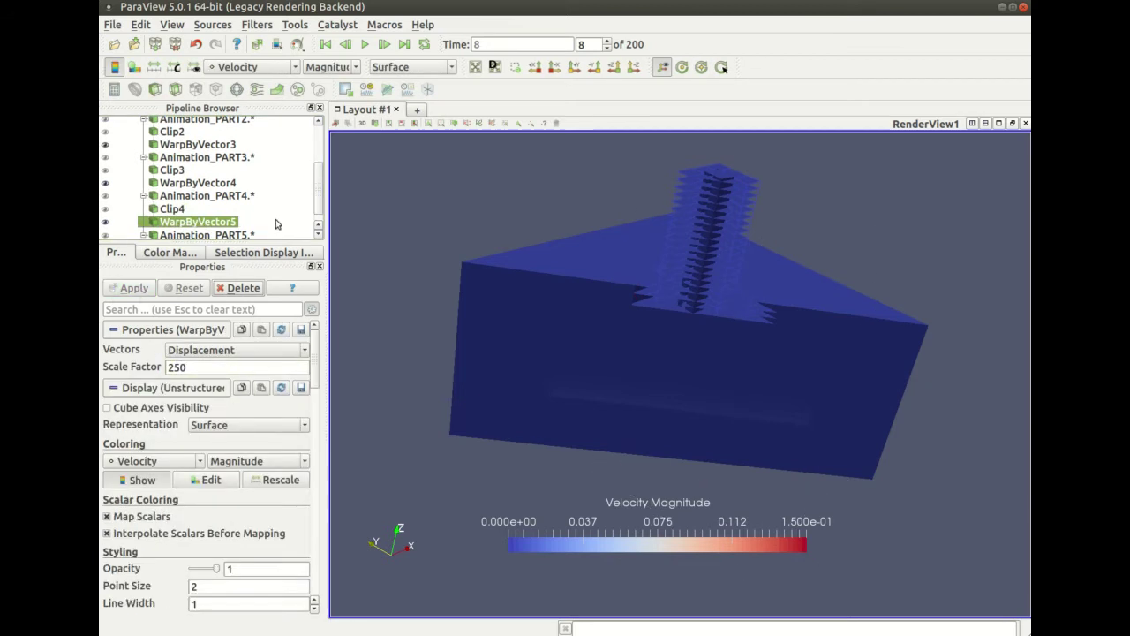
{"action": "scroll", "coordinate": [193, 231], "scroll_direction": "down", "scroll_amount": 1}
{"action": "left_click", "coordinate": [176, 234]}
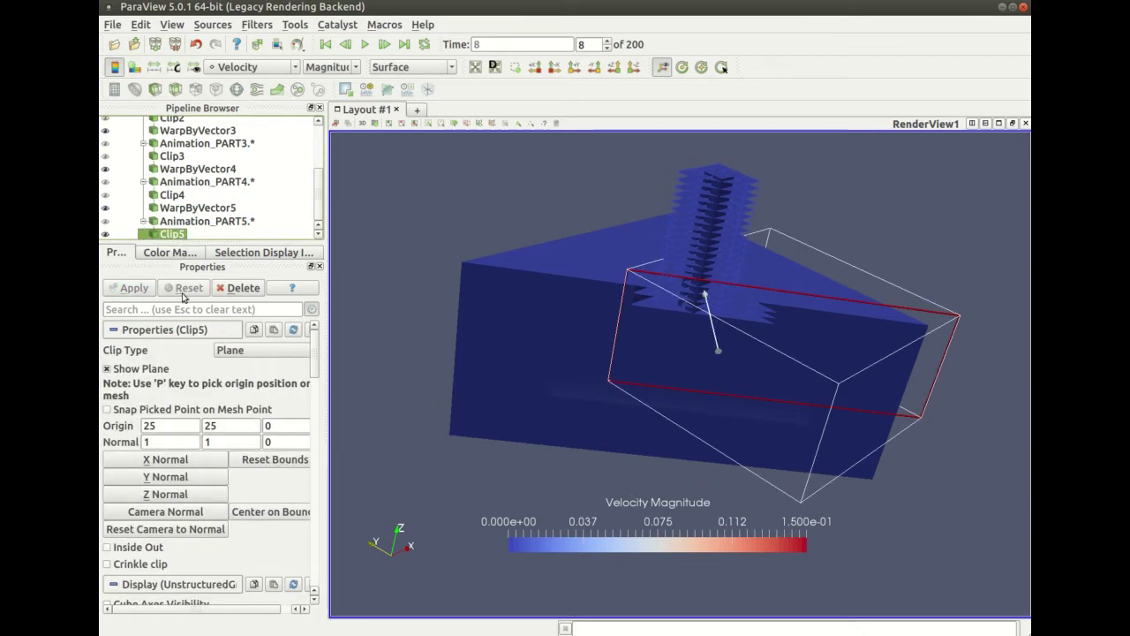
{"action": "left_click", "coordinate": [276, 89]}
{"action": "double_click", "coordinate": [172, 367]}
{"action": "type", "text": "250"}
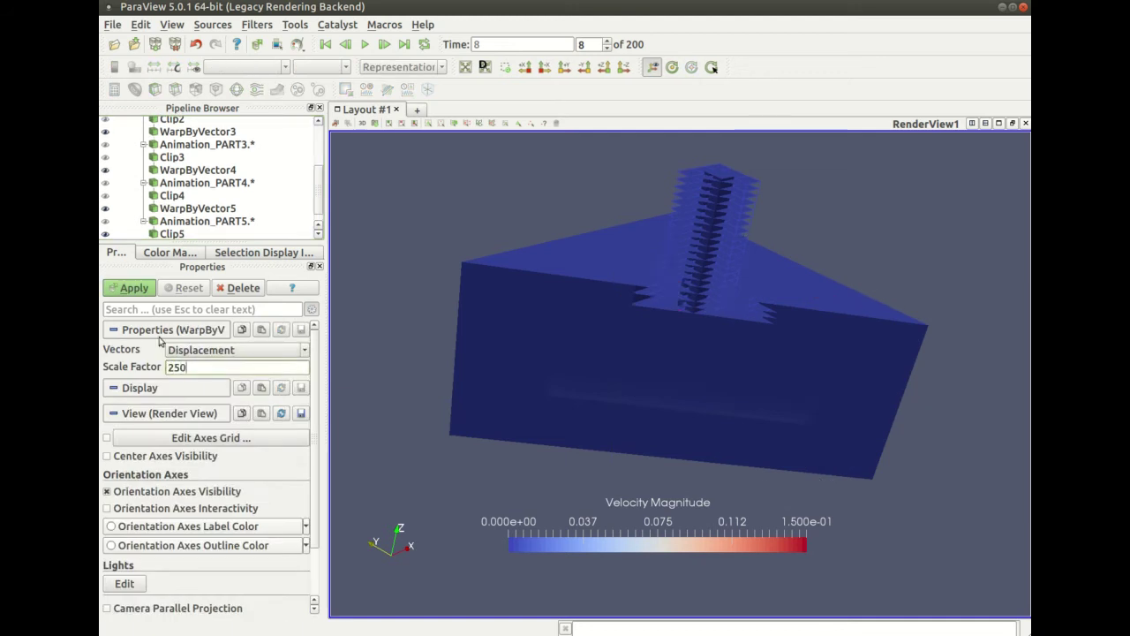
{"action": "left_click", "coordinate": [132, 288]}
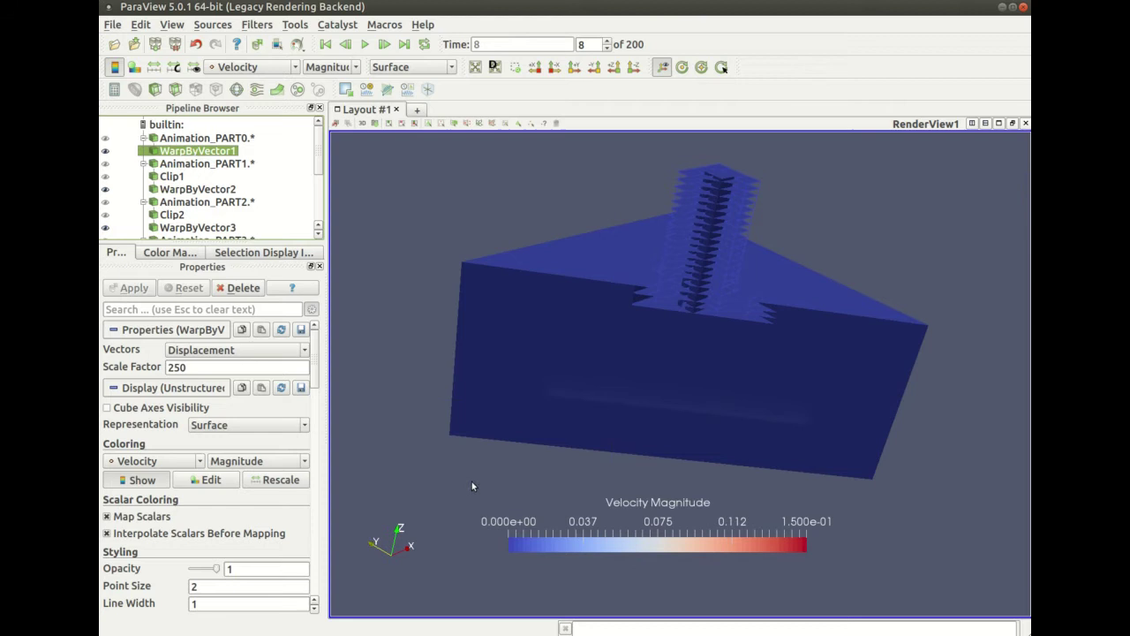
Step: Hide the velocity legend, rotate the view, and play the animation to time step 63
{"action": "left_click", "coordinate": [113, 71]}
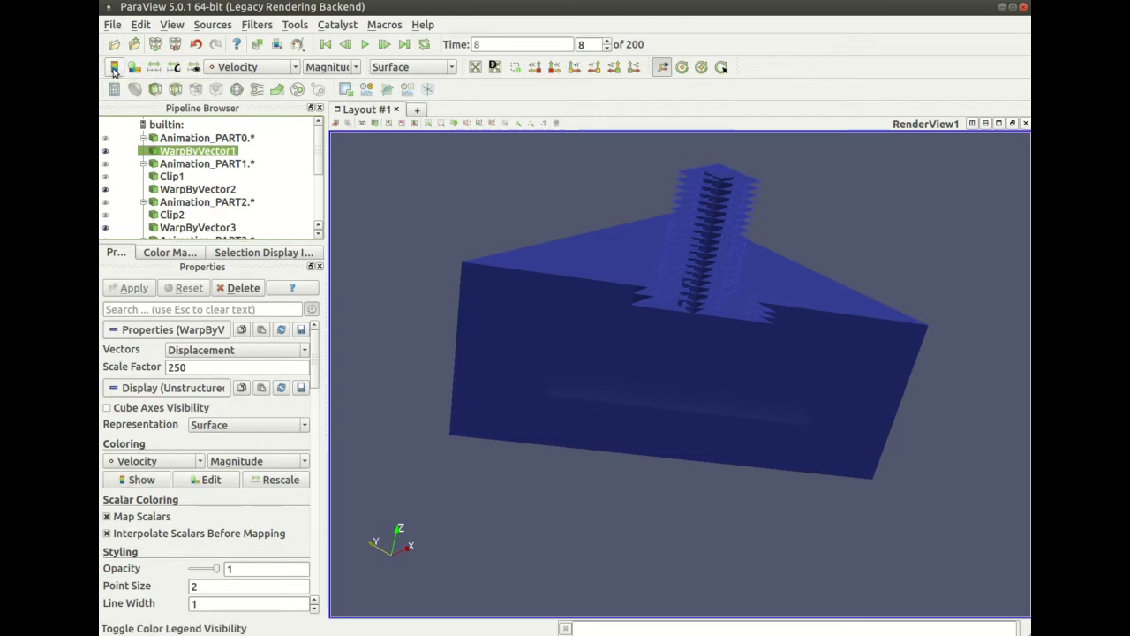
{"action": "left_click_drag", "start_coordinate": [643, 306], "coordinate": [657, 378]}
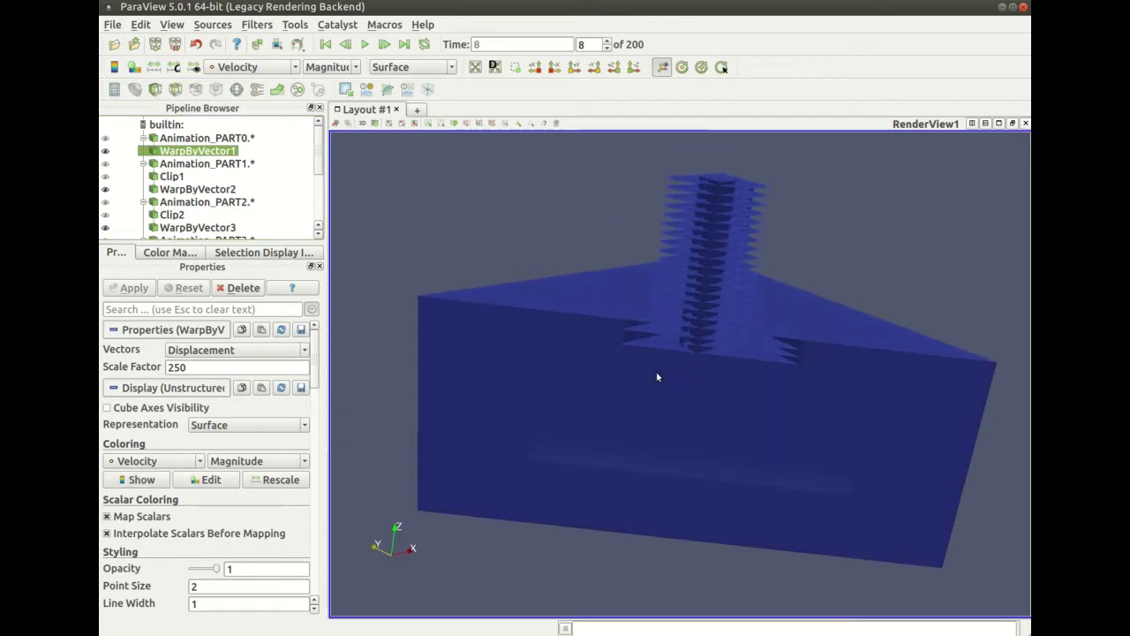
{"action": "left_click", "coordinate": [365, 44]}
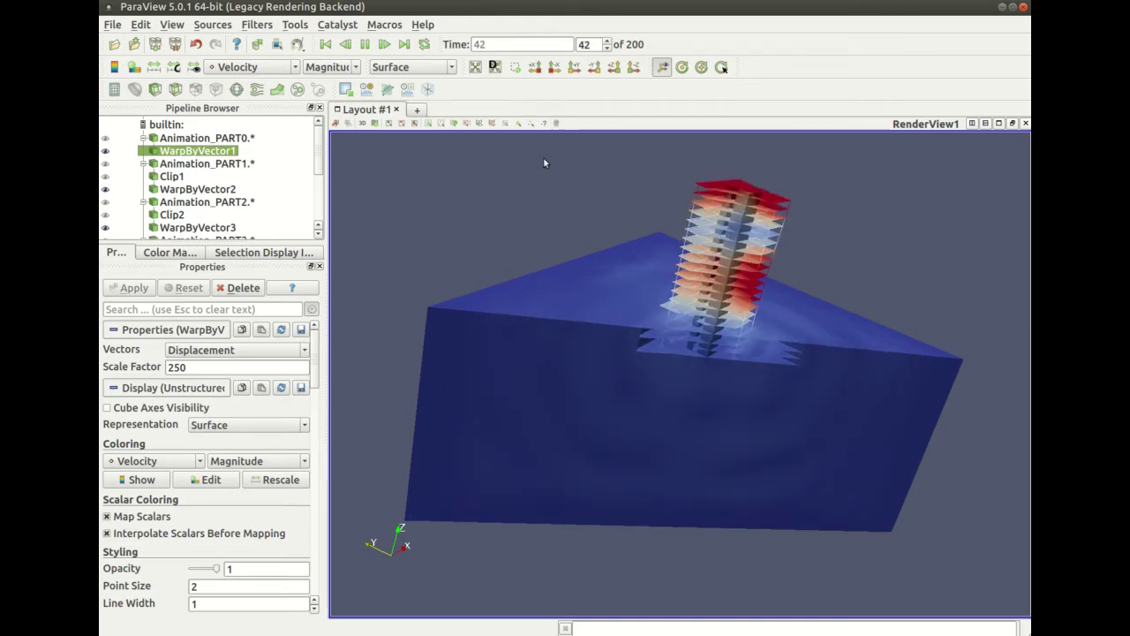
{"action": "left_click", "coordinate": [365, 45]}
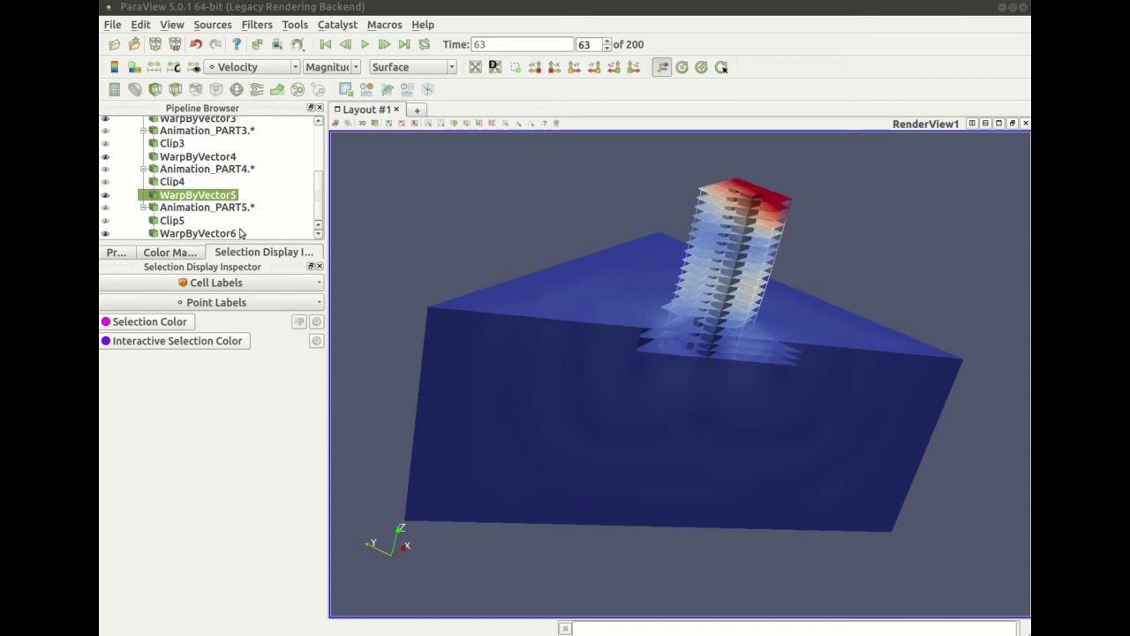
{"action": "left_click", "coordinate": [213, 233]}
Step: Colour WarpByVector6, WarpByVector5 and WarpByVector4 by Stresses
{"action": "left_click", "coordinate": [256, 67]}
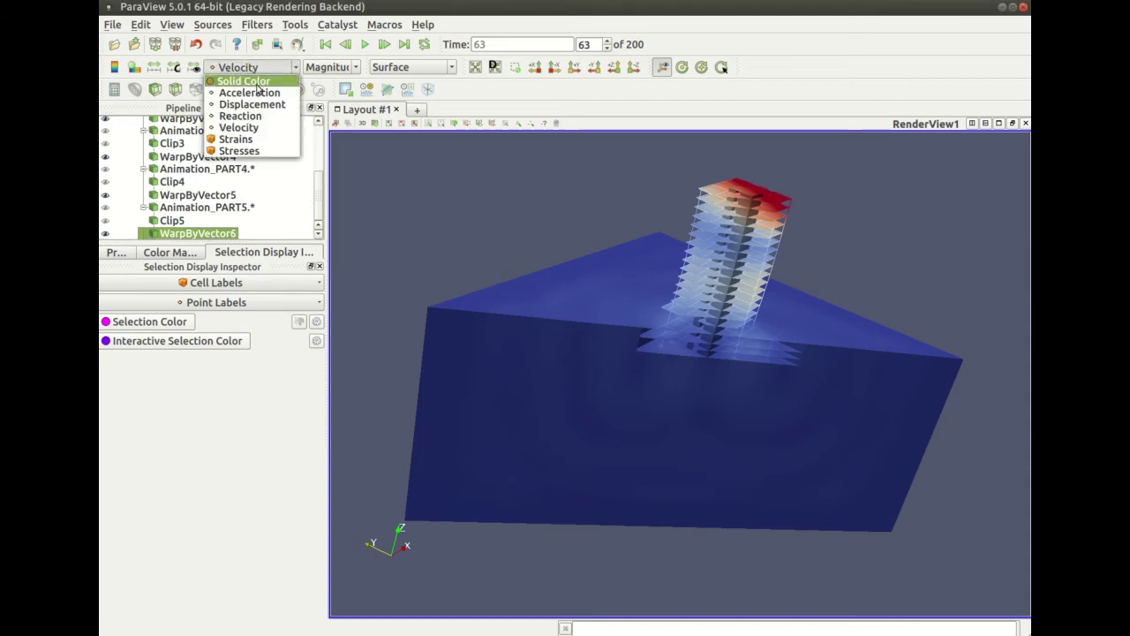
{"action": "left_click", "coordinate": [244, 152]}
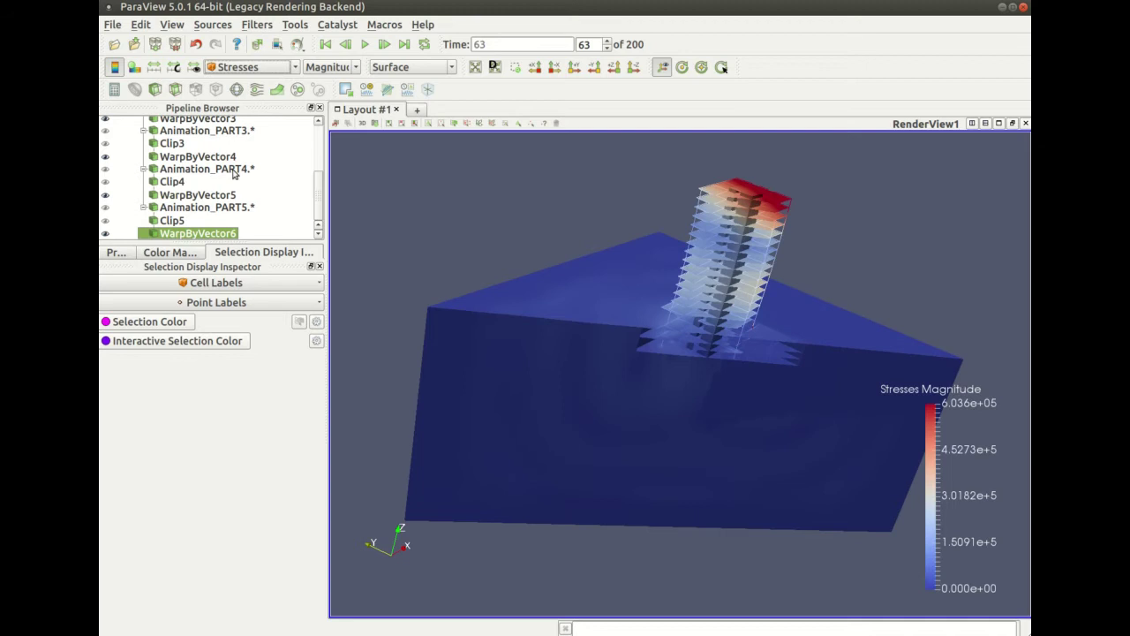
{"action": "left_click", "coordinate": [185, 195]}
{"action": "left_click", "coordinate": [255, 67]}
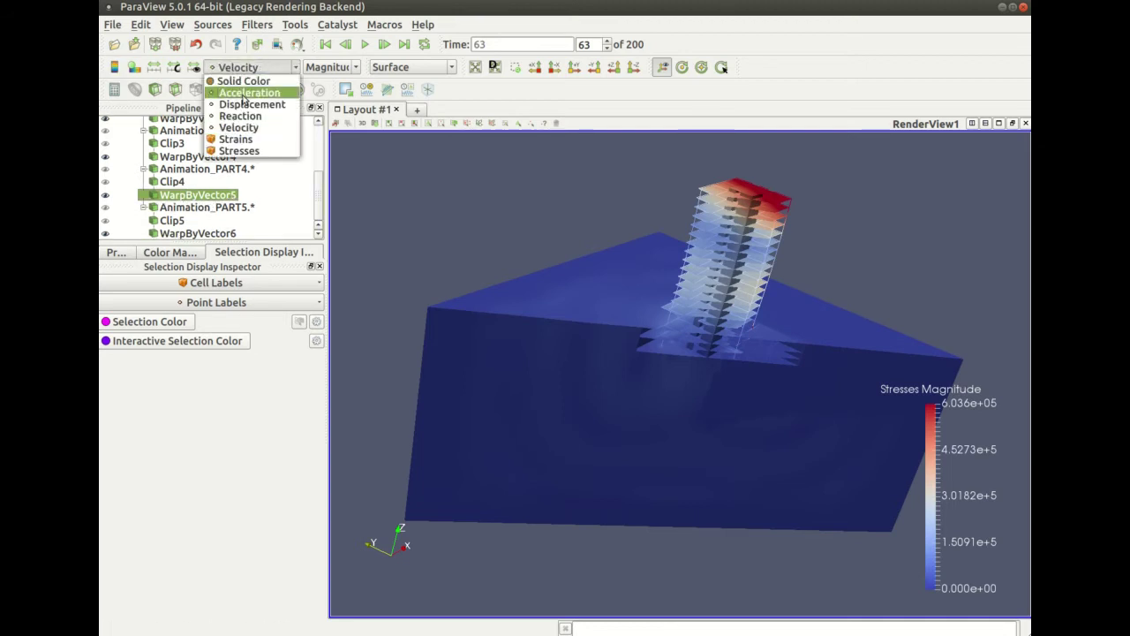
{"action": "left_click", "coordinate": [242, 150]}
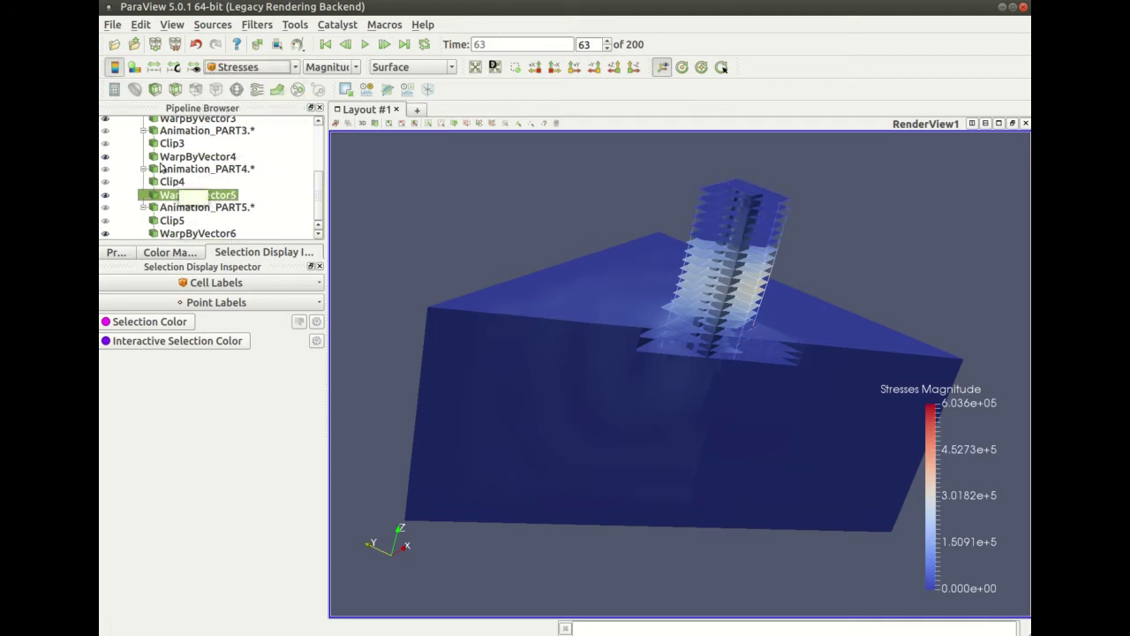
{"action": "left_click", "coordinate": [196, 156]}
{"action": "left_click", "coordinate": [255, 67]}
{"action": "left_click", "coordinate": [236, 152]}
Step: Colour WarpByVector3, WarpByVector2 and WarpByVector1 by Stresses
{"action": "left_click", "coordinate": [198, 120]}
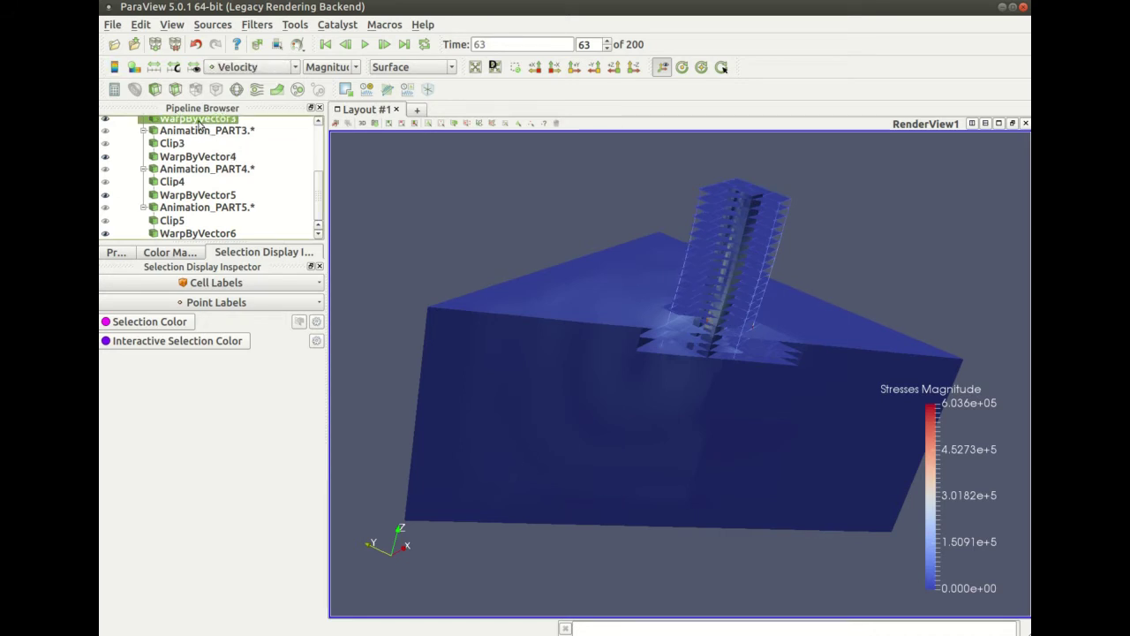
{"action": "left_click", "coordinate": [254, 68]}
{"action": "left_click", "coordinate": [256, 151]}
{"action": "scroll", "coordinate": [319, 176], "scroll_direction": "up", "scroll_amount": 1}
{"action": "scroll", "coordinate": [319, 175], "scroll_direction": "up", "scroll_amount": 2}
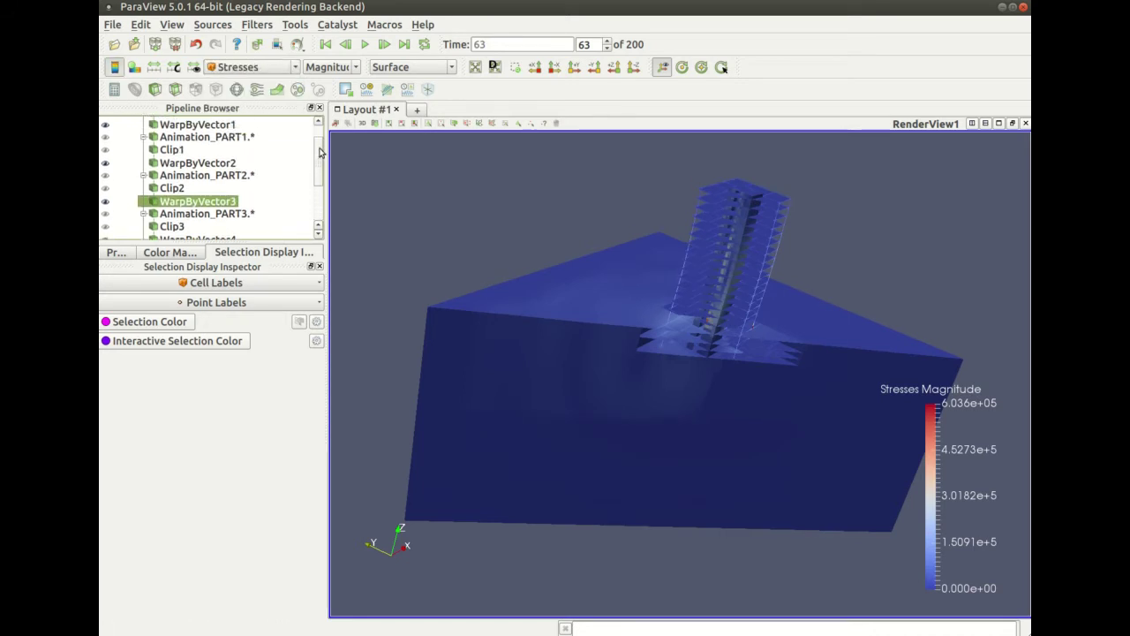
{"action": "left_click", "coordinate": [196, 165]}
{"action": "left_click", "coordinate": [270, 68]}
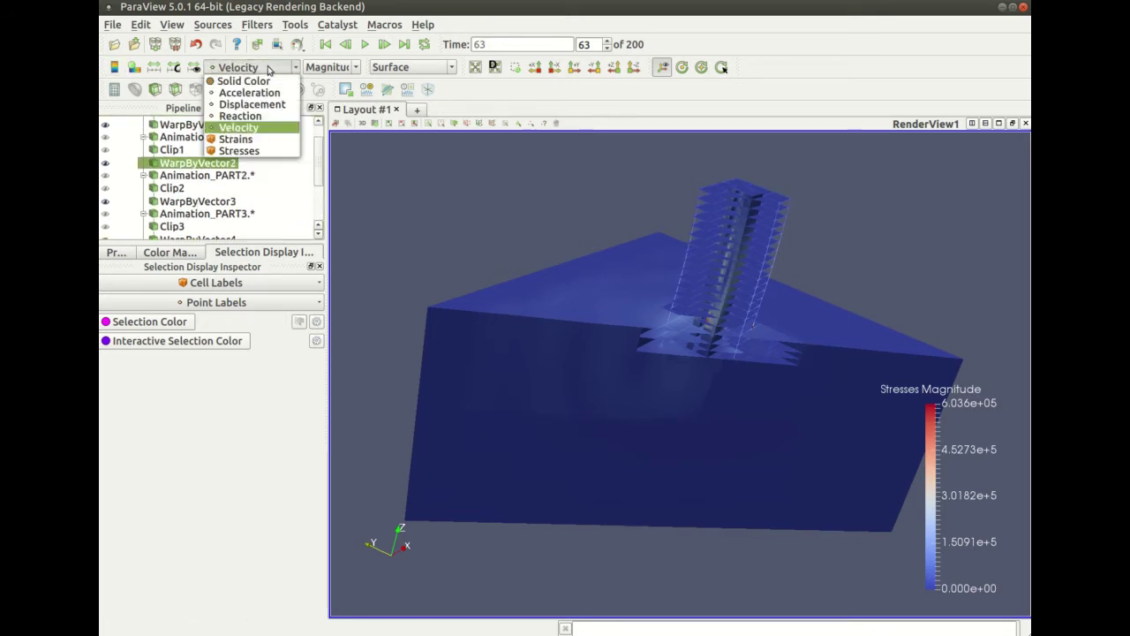
{"action": "left_click", "coordinate": [239, 151]}
{"action": "left_click", "coordinate": [198, 124]}
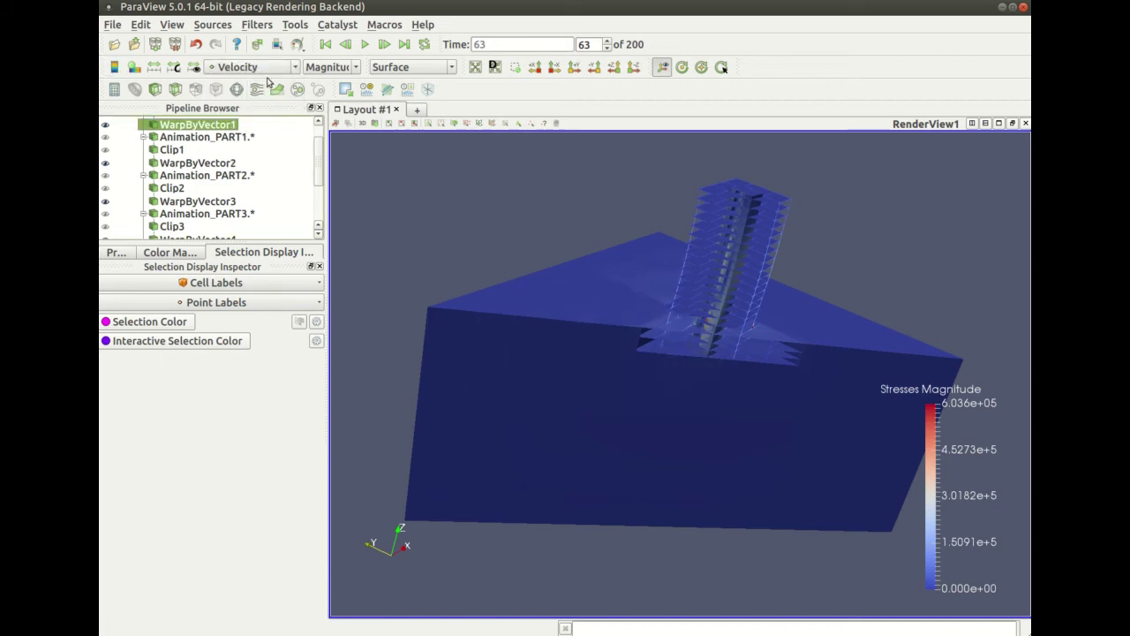
{"action": "left_click", "coordinate": [255, 67]}
{"action": "left_click", "coordinate": [238, 151]}
Step: Jump the animation to time step 10
{"action": "scroll", "coordinate": [318, 152], "scroll_direction": "up", "scroll_amount": 1}
{"action": "scroll", "coordinate": [318, 152], "scroll_direction": "up", "scroll_amount": 1}
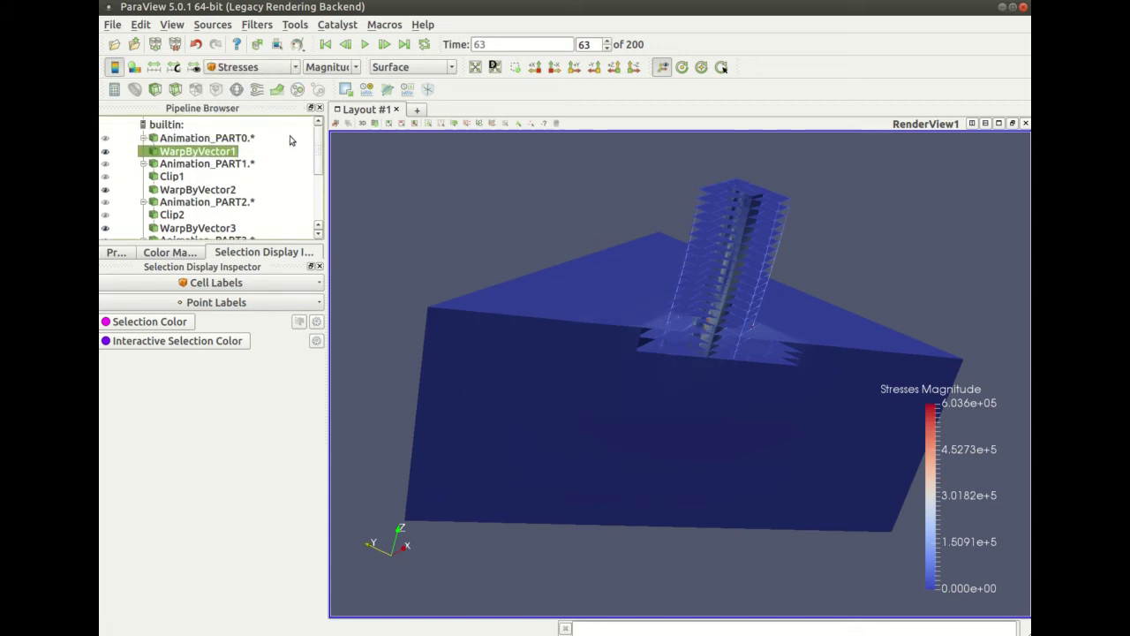
{"action": "double_click", "coordinate": [584, 44]}
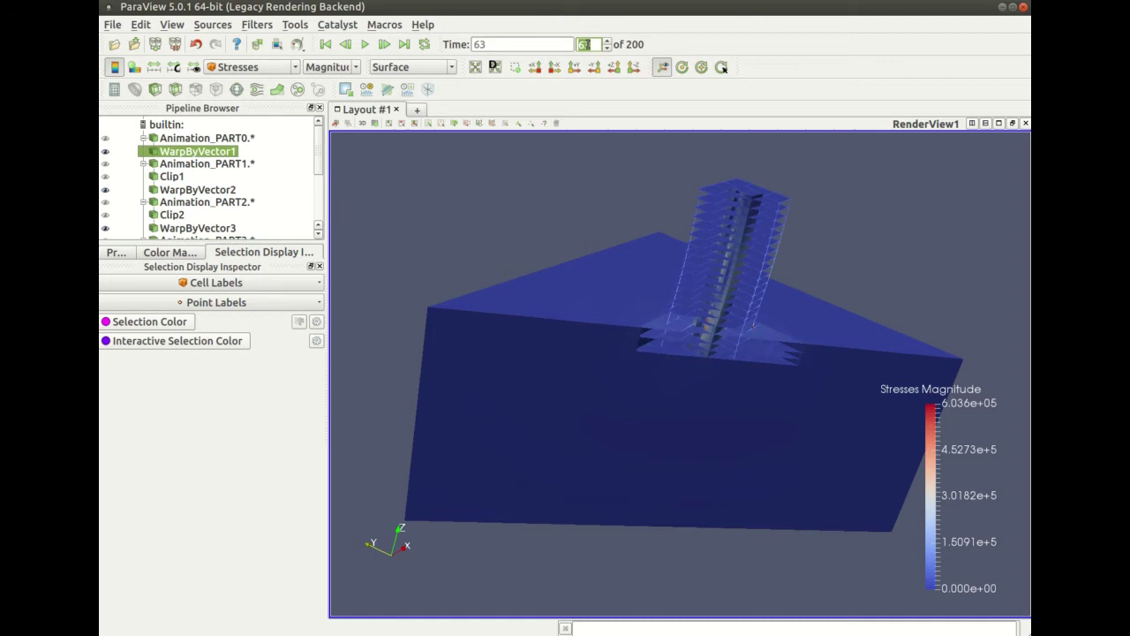
{"action": "type", "text": "10"}
{"action": "key", "text": "Return"}
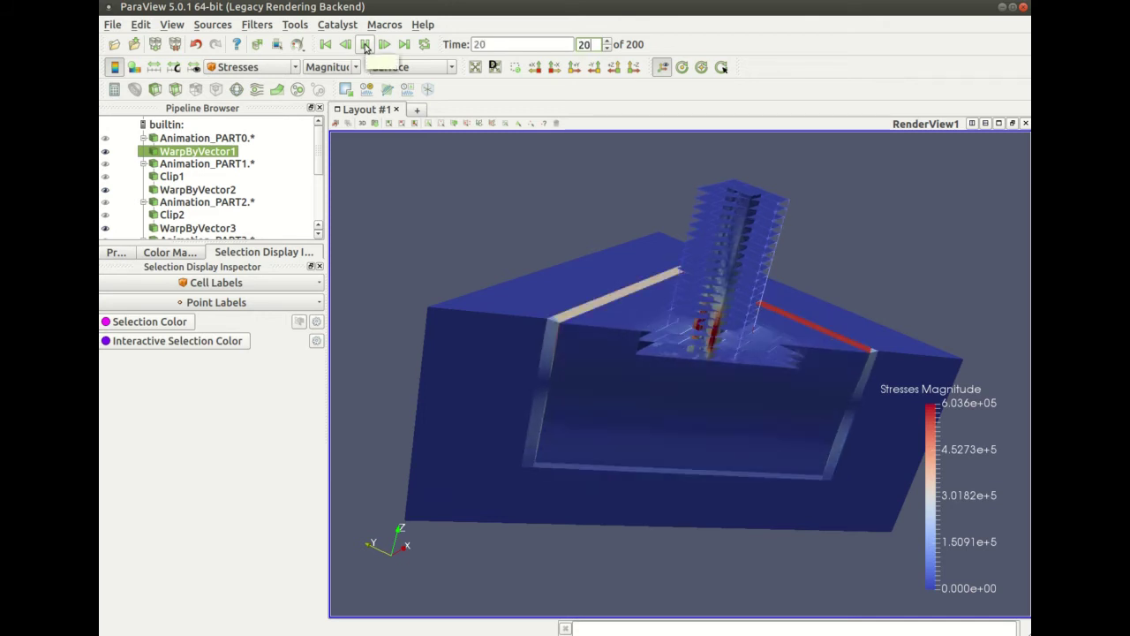
Step: Rescale the stress colours to the visible data range, pausing playback at step 36
{"action": "left_click", "coordinate": [368, 44]}
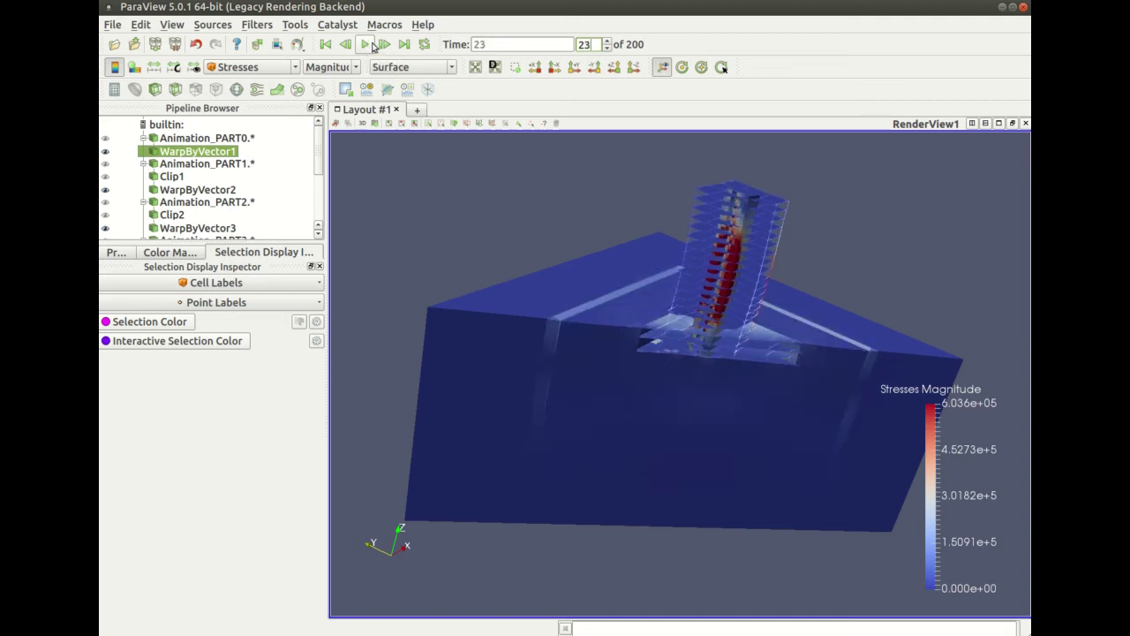
{"action": "left_click", "coordinate": [194, 71]}
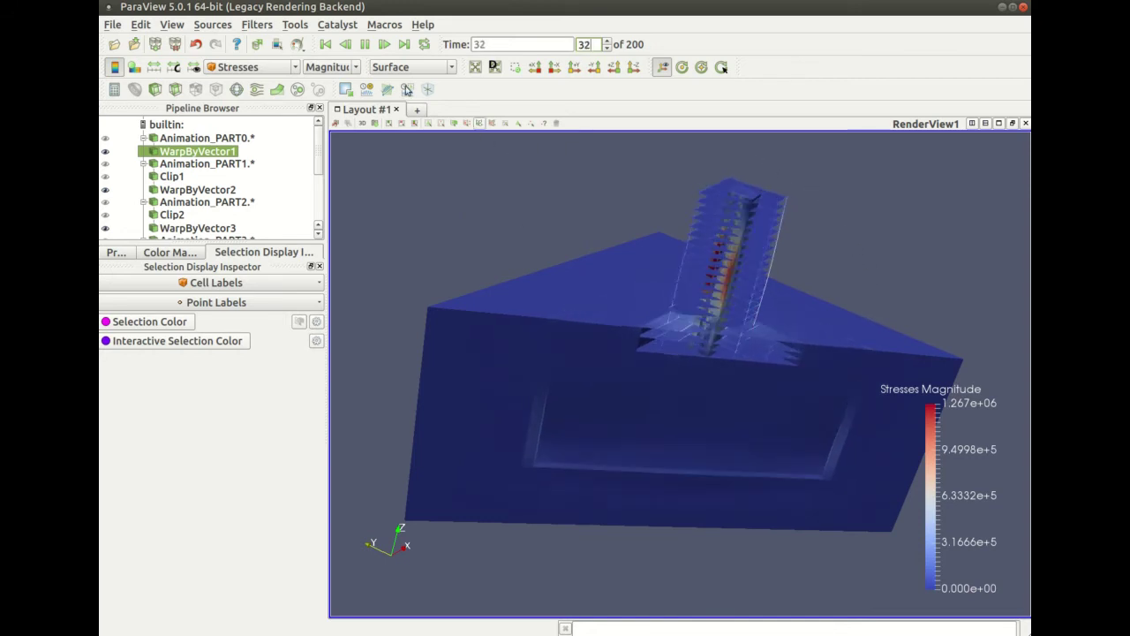
{"action": "left_click", "coordinate": [366, 45]}
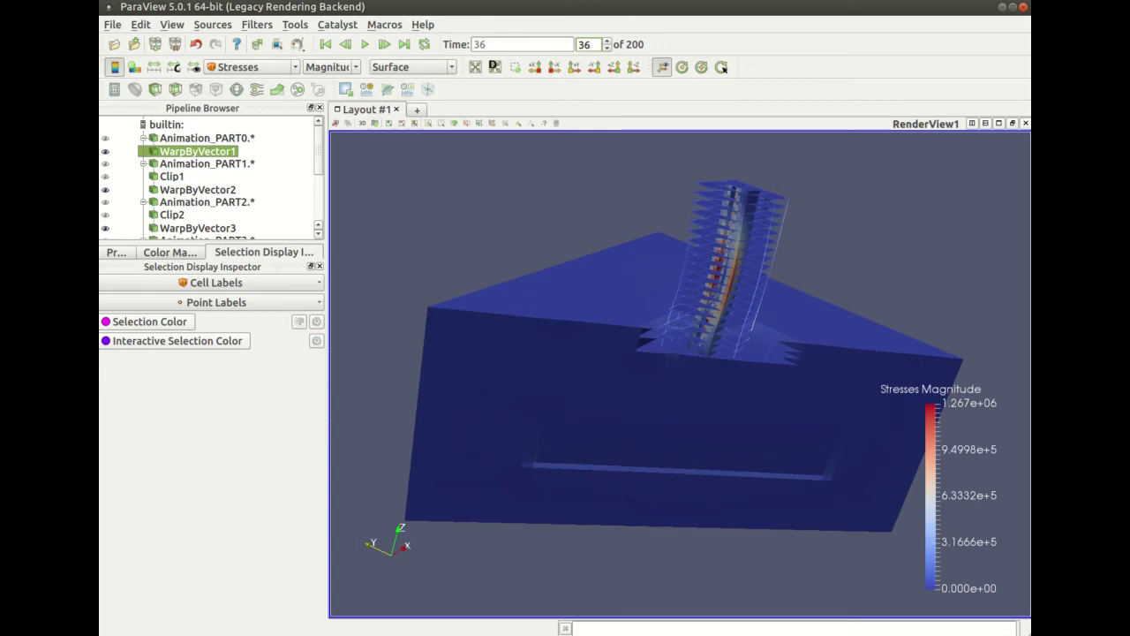
Step: Set the animation time step back to 1
{"action": "double_click", "coordinate": [591, 45]}
{"action": "type", "text": "1"}
{"action": "key", "text": "Return"}
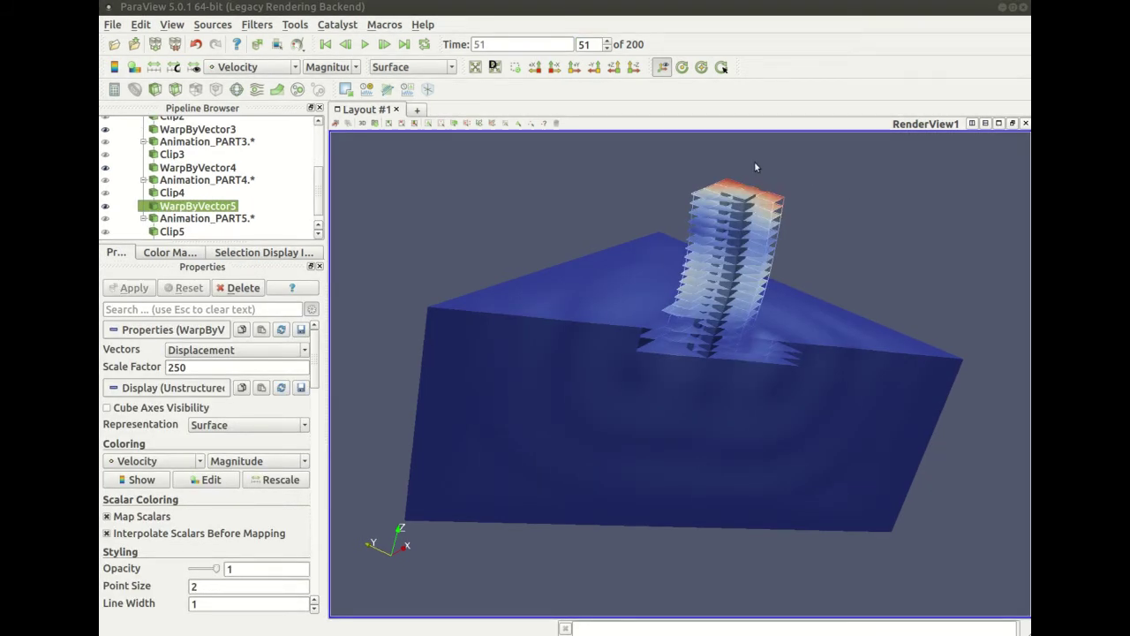
Step: Label the selected column points with their Displacement values
{"action": "left_click", "coordinate": [531, 123]}
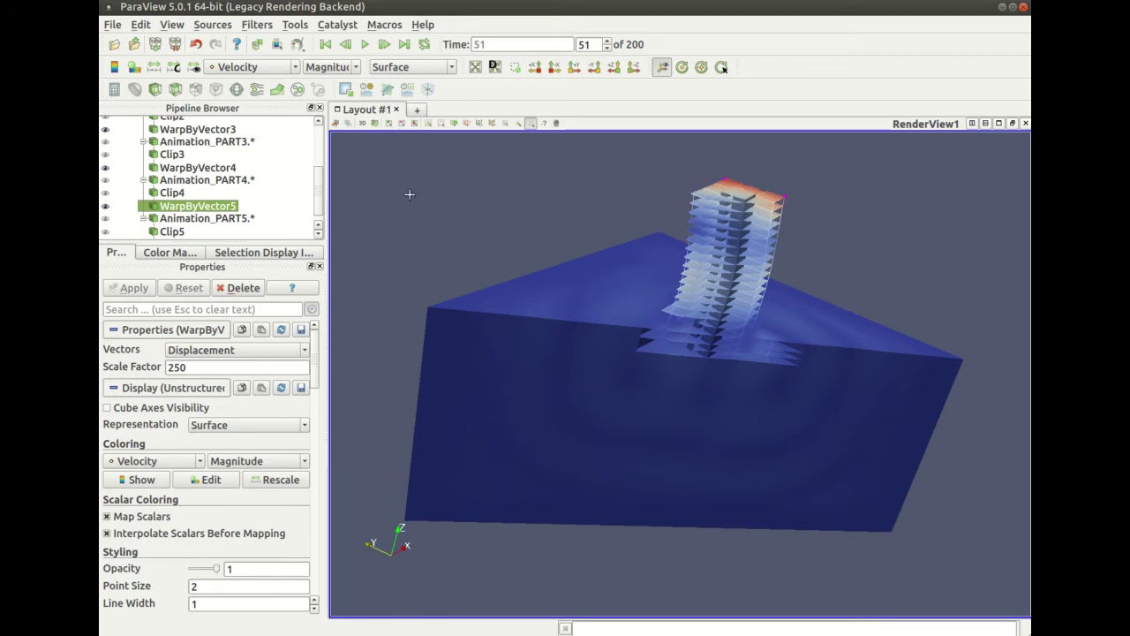
{"action": "left_click", "coordinate": [272, 255]}
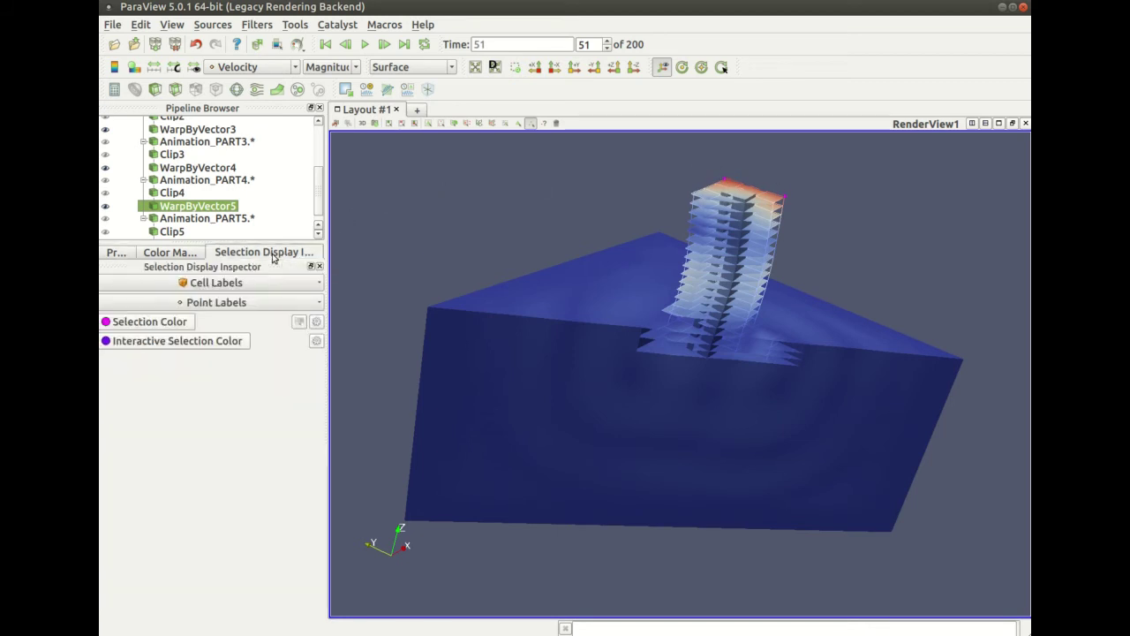
{"action": "left_click", "coordinate": [258, 302]}
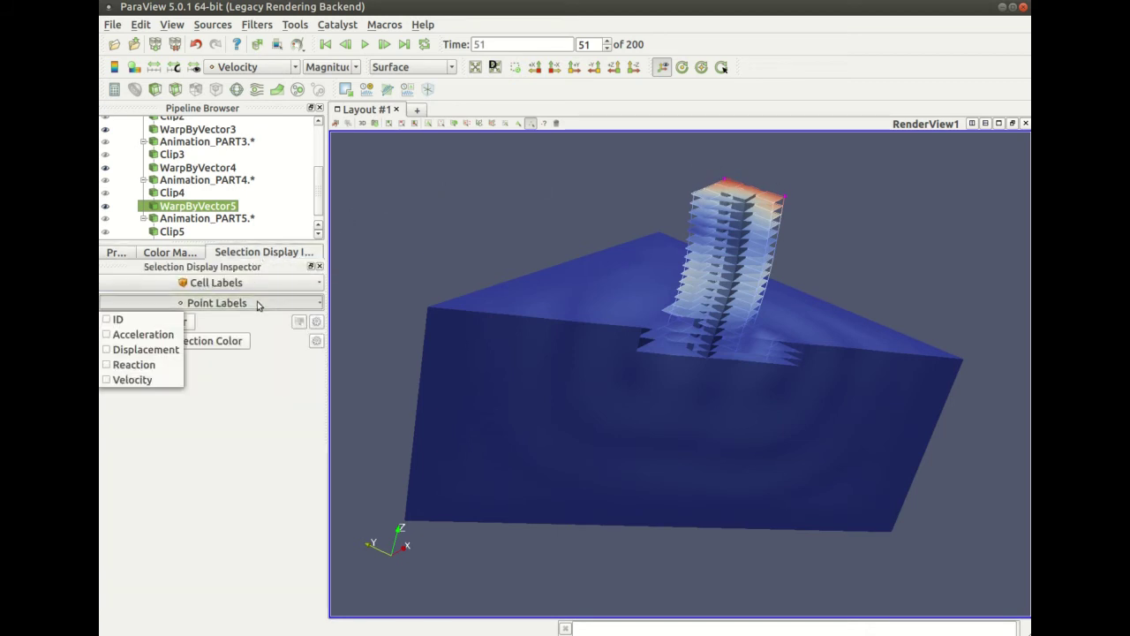
{"action": "left_click", "coordinate": [107, 351]}
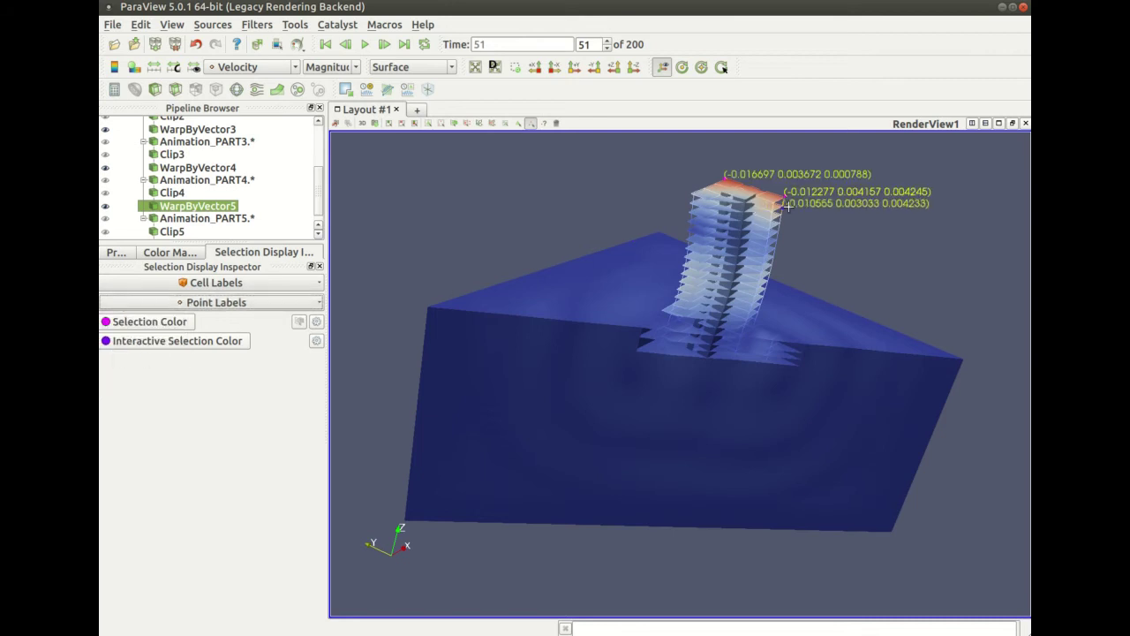
Step: Play the animation to time 63, then turn the Displacement point labels off
{"action": "left_click", "coordinate": [365, 46]}
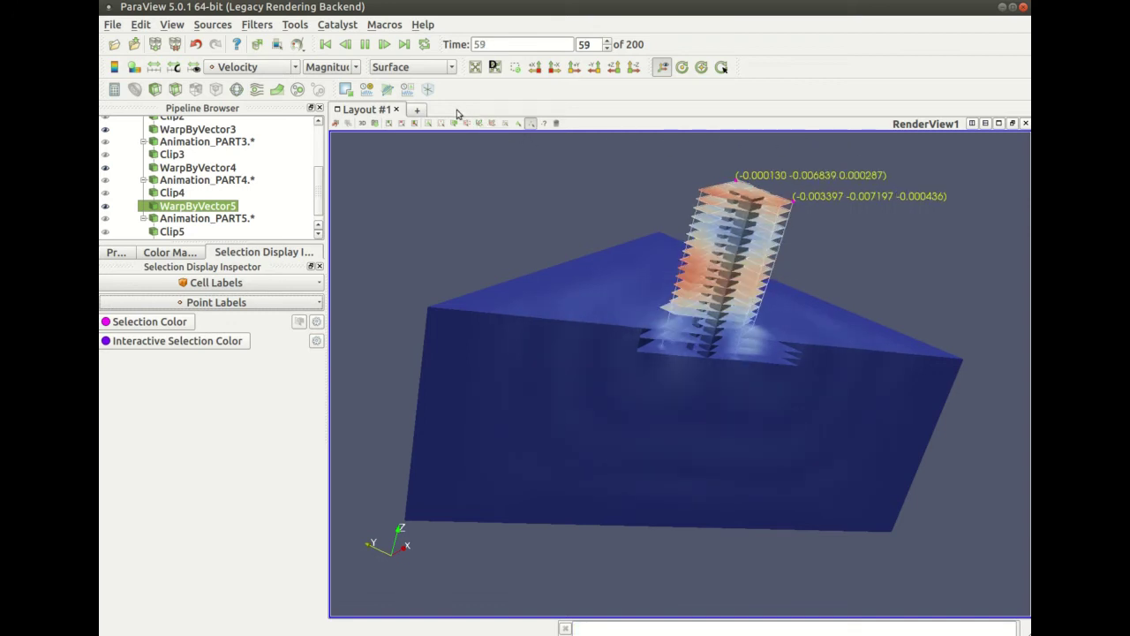
{"action": "left_click", "coordinate": [366, 45]}
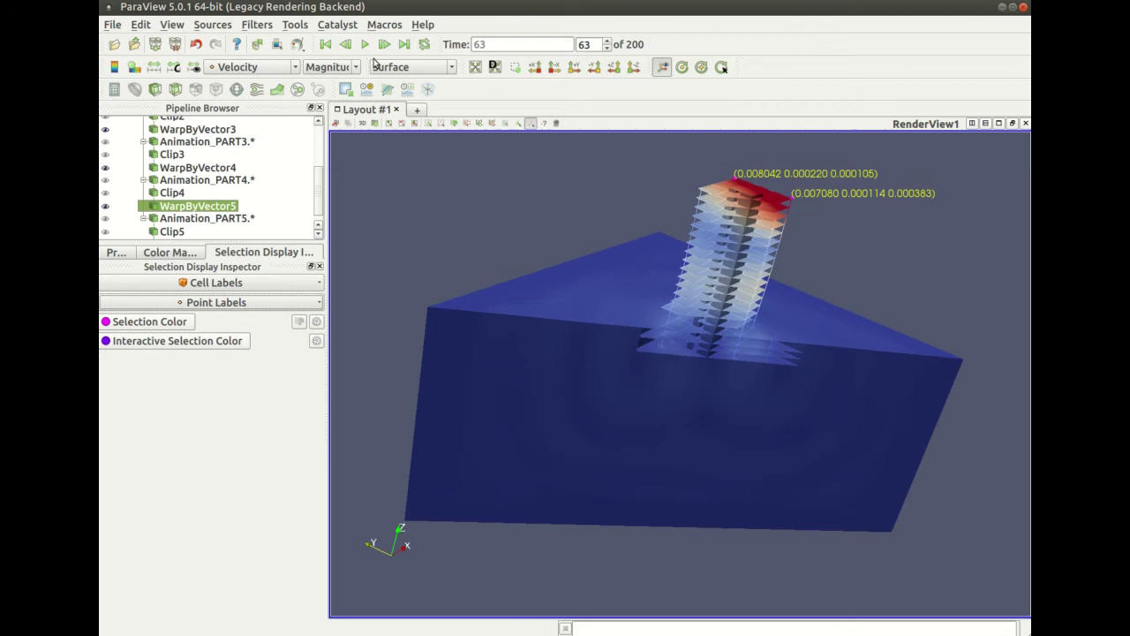
{"action": "left_click", "coordinate": [228, 302]}
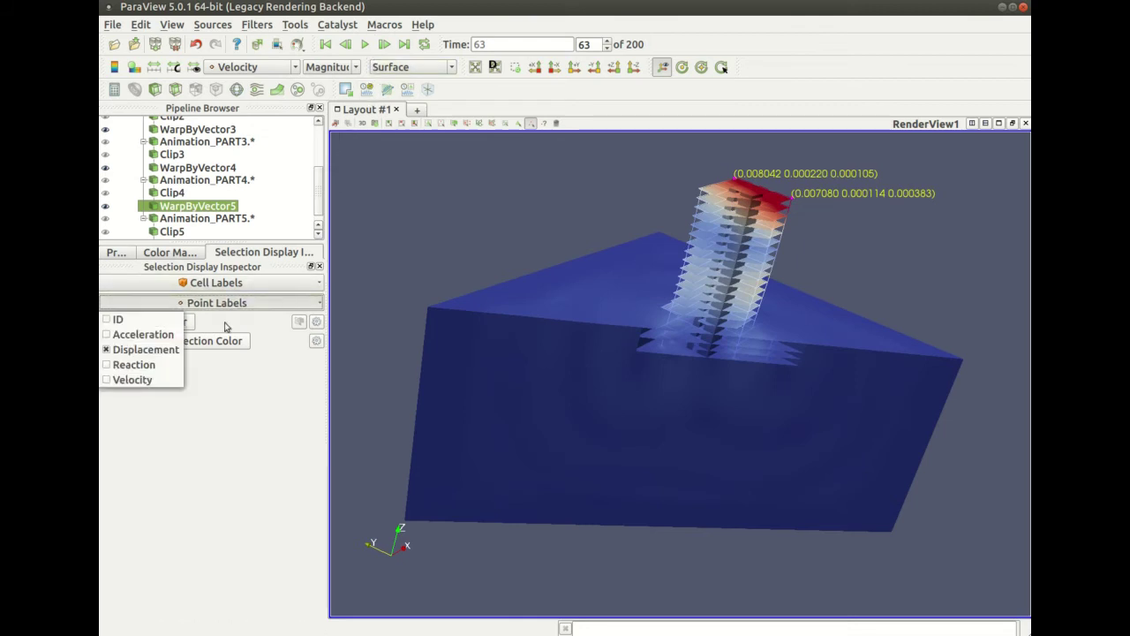
{"action": "left_click", "coordinate": [111, 349]}
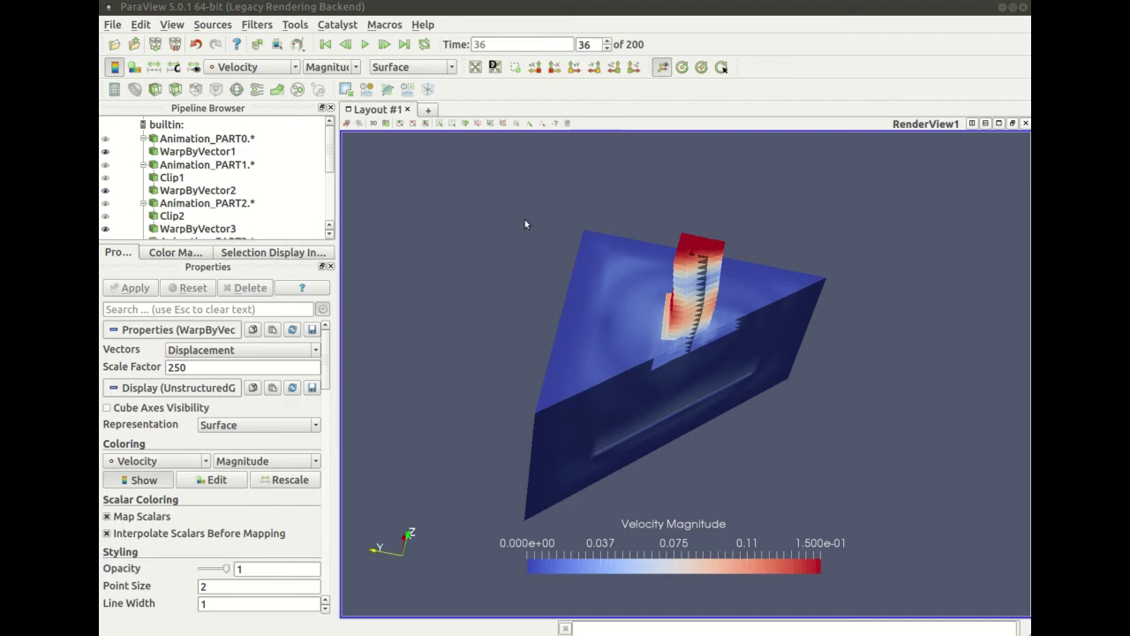
Step: Pick points on top of the red column with Select Points On
{"action": "left_click", "coordinate": [543, 123]}
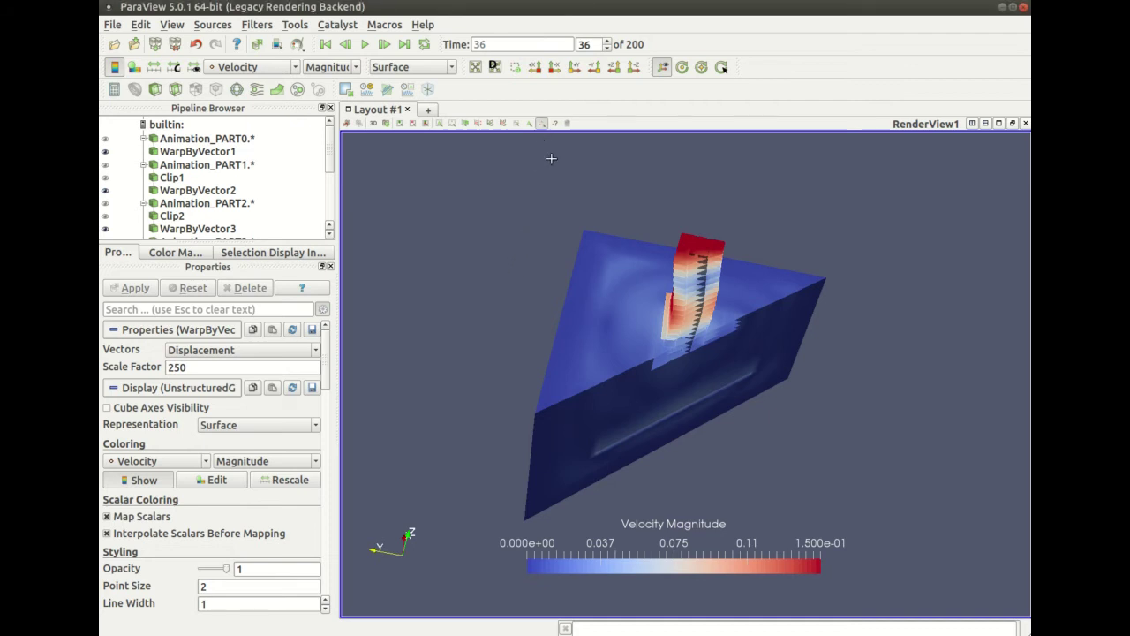
{"action": "left_click", "coordinate": [683, 236]}
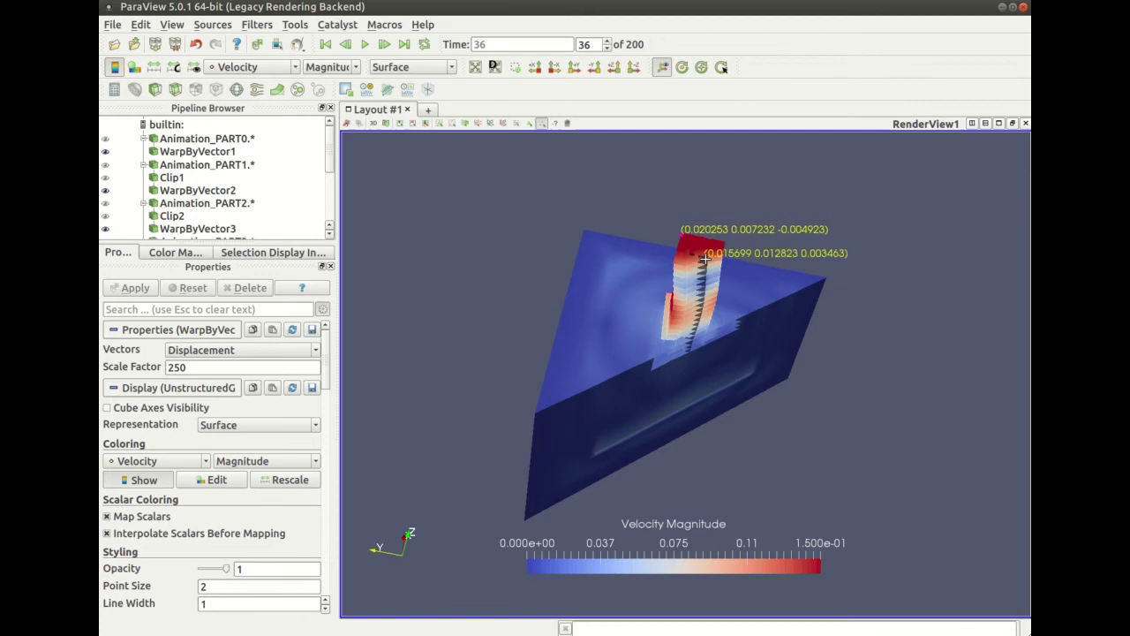
{"action": "left_click", "coordinate": [693, 265]}
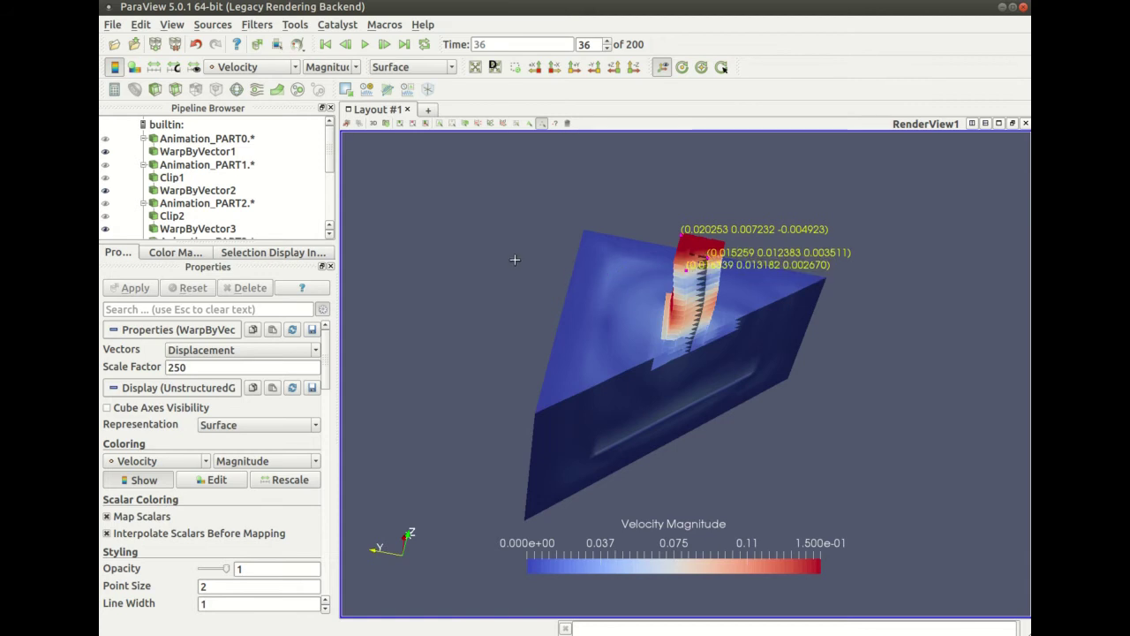
Step: Apply Plot Selection Over Time to chart the picked points in a QuartileChartView
{"action": "left_click", "coordinate": [387, 90]}
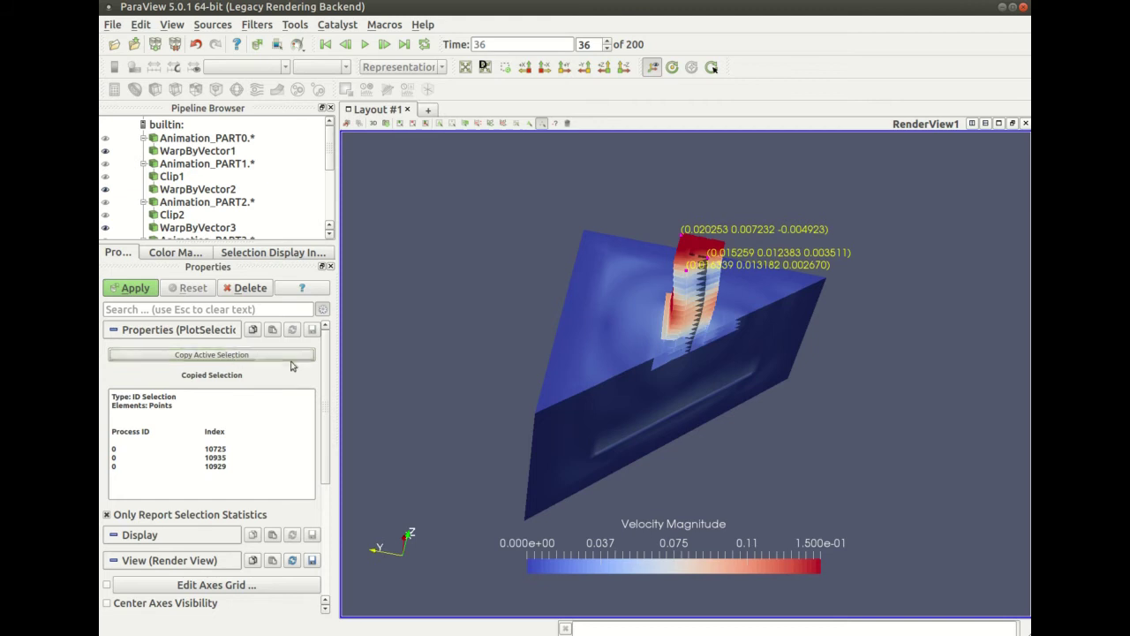
{"action": "scroll", "coordinate": [325, 369], "scroll_direction": "down", "scroll_amount": 1}
{"action": "scroll", "coordinate": [325, 369], "scroll_direction": "down", "scroll_amount": 7}
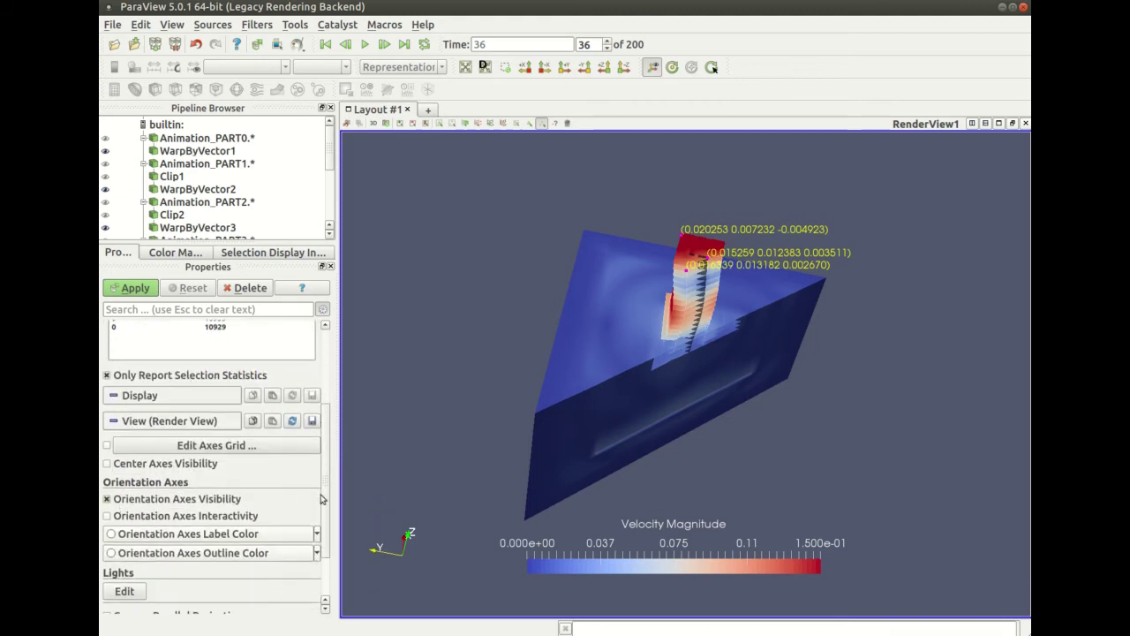
{"action": "scroll", "coordinate": [318, 545], "scroll_direction": "down", "scroll_amount": 4}
{"action": "scroll", "coordinate": [321, 540], "scroll_direction": "up", "scroll_amount": 5}
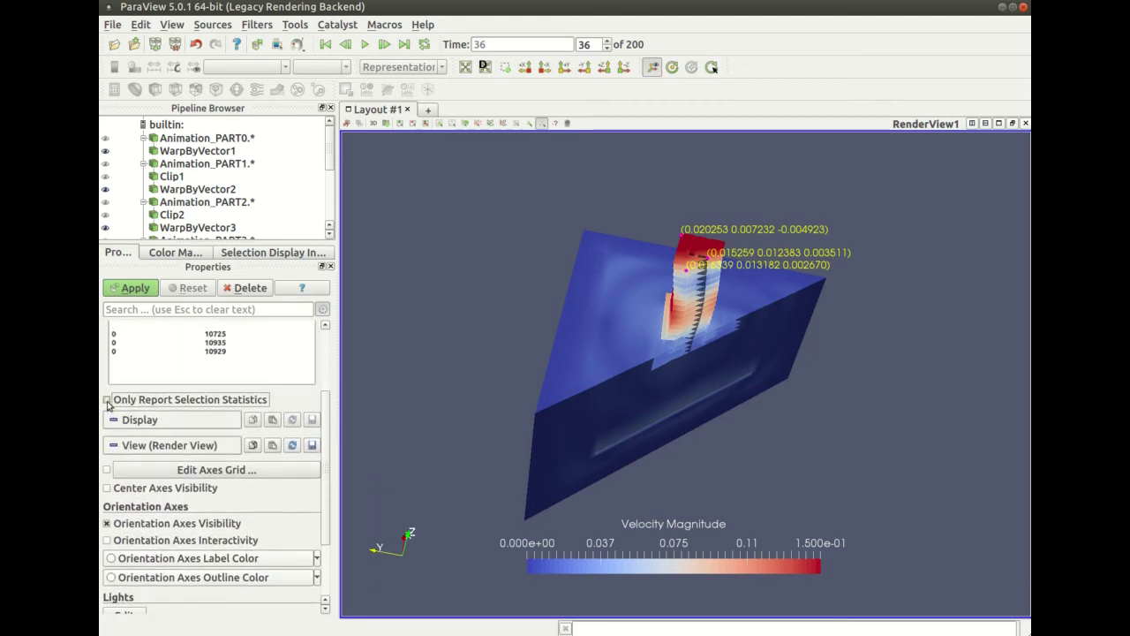
{"action": "left_click", "coordinate": [135, 289]}
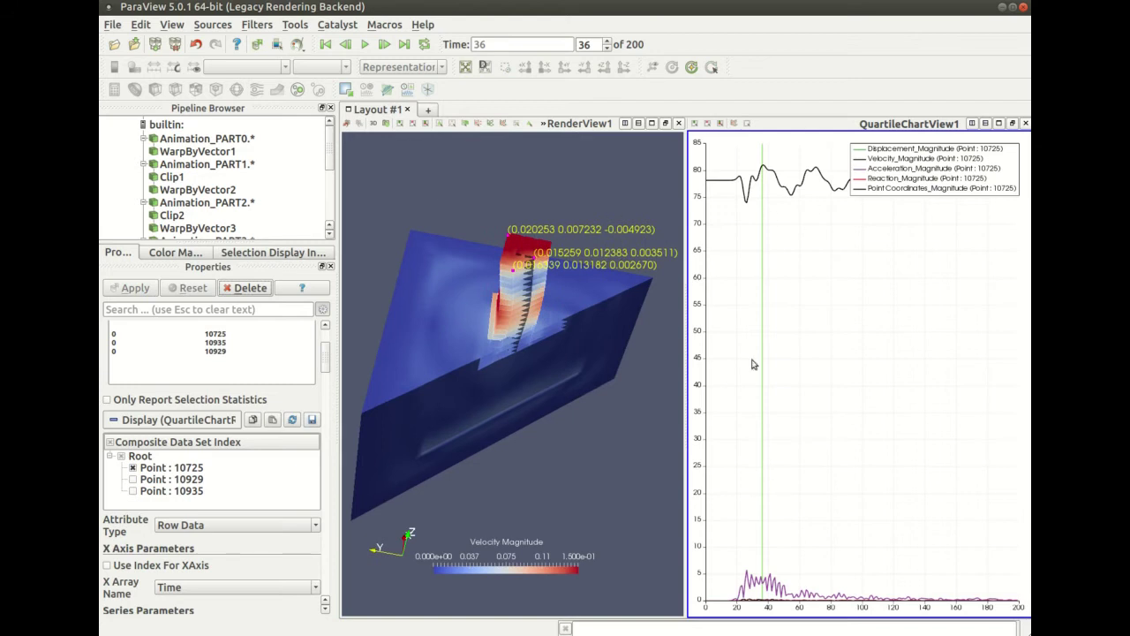
Step: Add Point 10929 and Point 10935 to the over-time chart
{"action": "left_click", "coordinate": [133, 478]}
{"action": "left_click", "coordinate": [132, 490]}
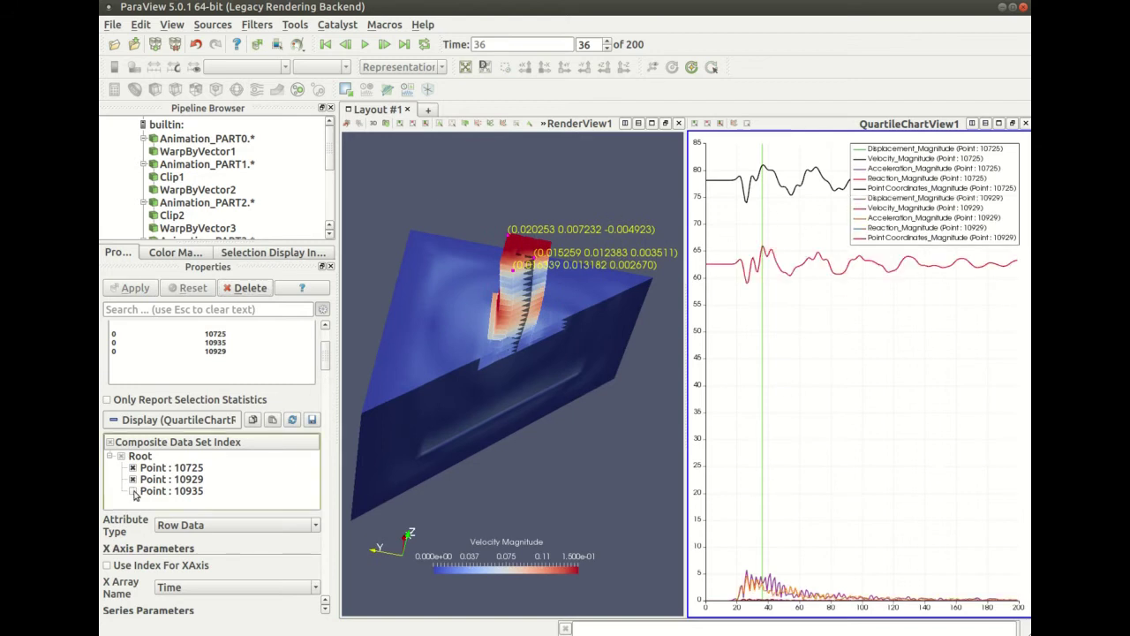
{"action": "scroll", "coordinate": [327, 364], "scroll_direction": "down", "scroll_amount": 2}
{"action": "left_click_drag", "start_coordinate": [328, 365], "coordinate": [324, 395]}
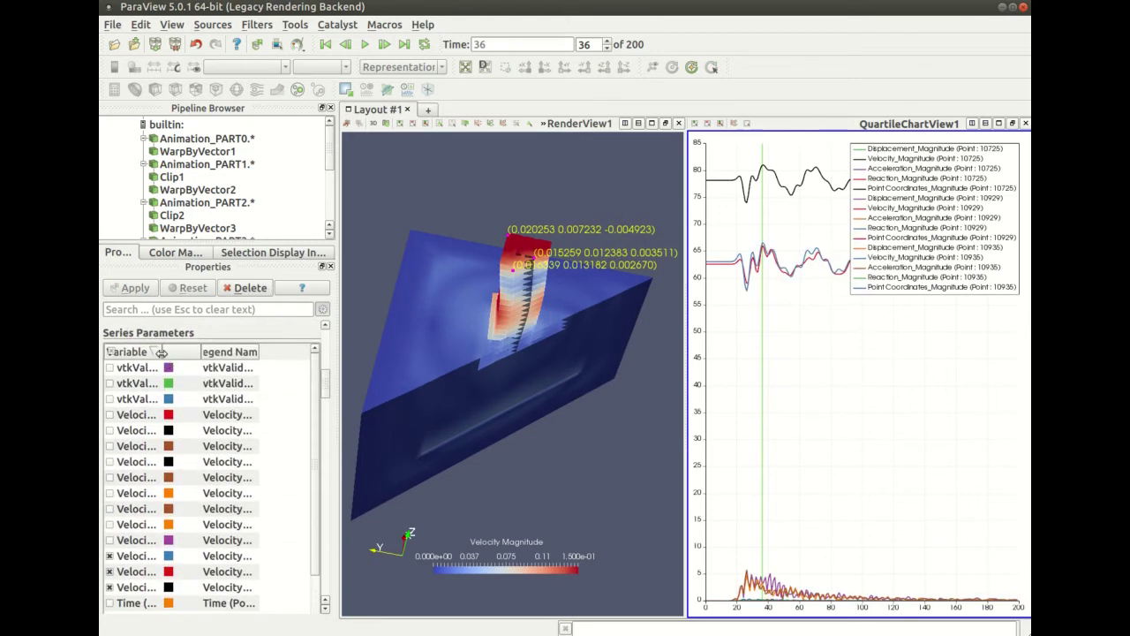
{"action": "left_click_drag", "start_coordinate": [162, 353], "coordinate": [209, 353]}
Step: Sort series by variable and plot only the three points' Velocity_X curves
{"action": "left_click", "coordinate": [113, 352]}
{"action": "left_click", "coordinate": [112, 353]}
{"action": "left_click", "coordinate": [112, 352]}
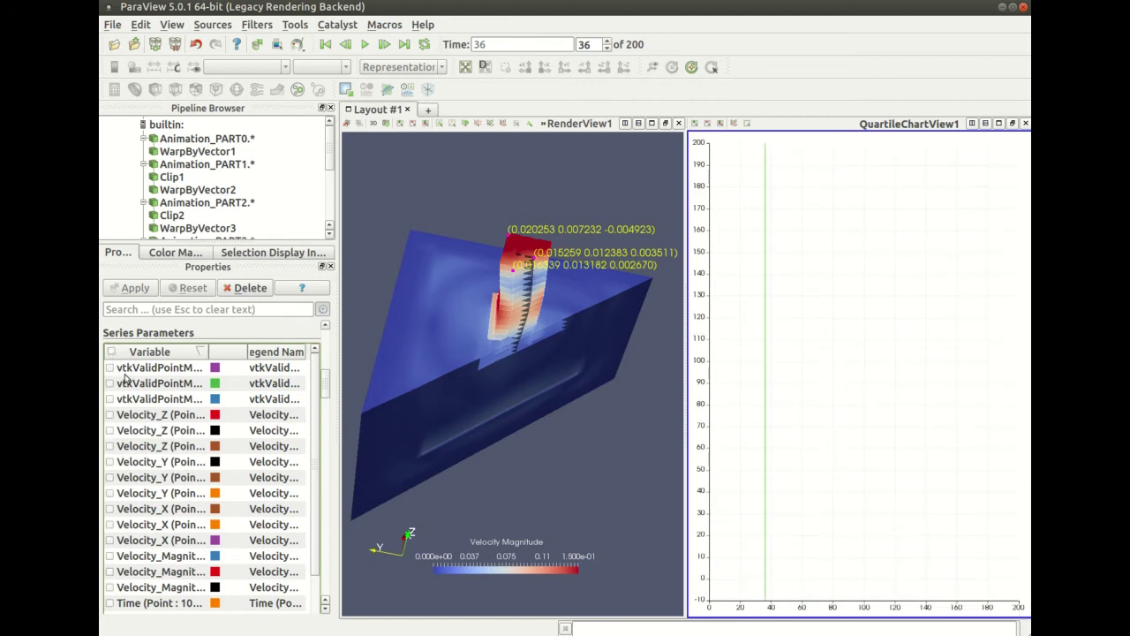
{"action": "left_click", "coordinate": [110, 508]}
{"action": "left_click", "coordinate": [110, 525]}
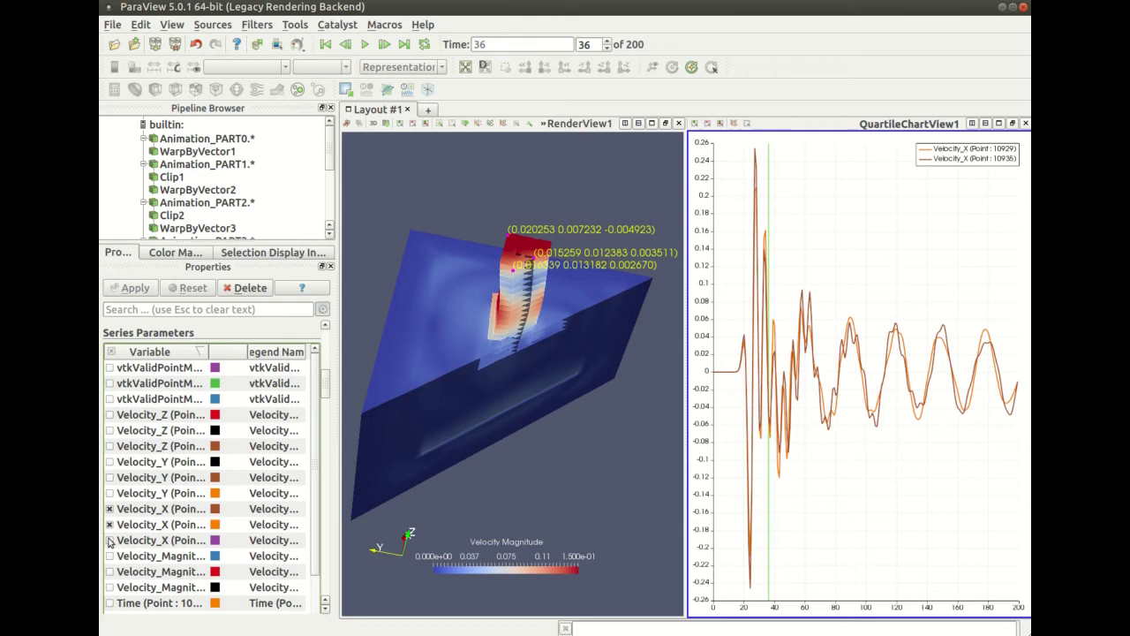
{"action": "left_click", "coordinate": [111, 540]}
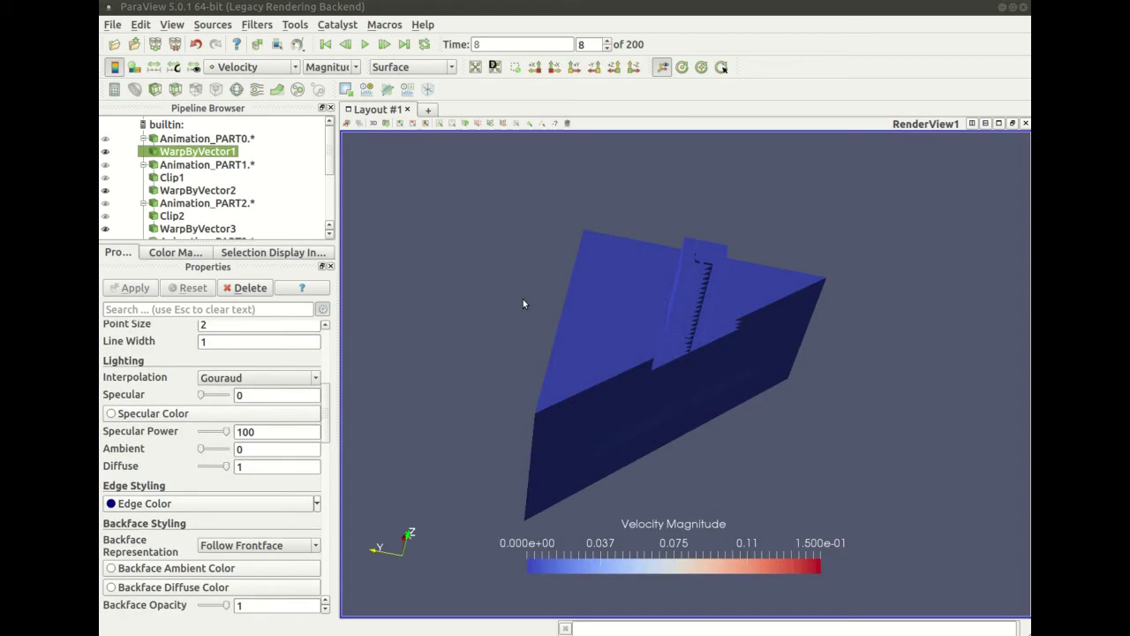
Step: Add Plot Over Line to WarpByVector1 with Point1 (65, 65, -90) and Point2 (65, 65, 0)
{"action": "left_click", "coordinate": [213, 155]}
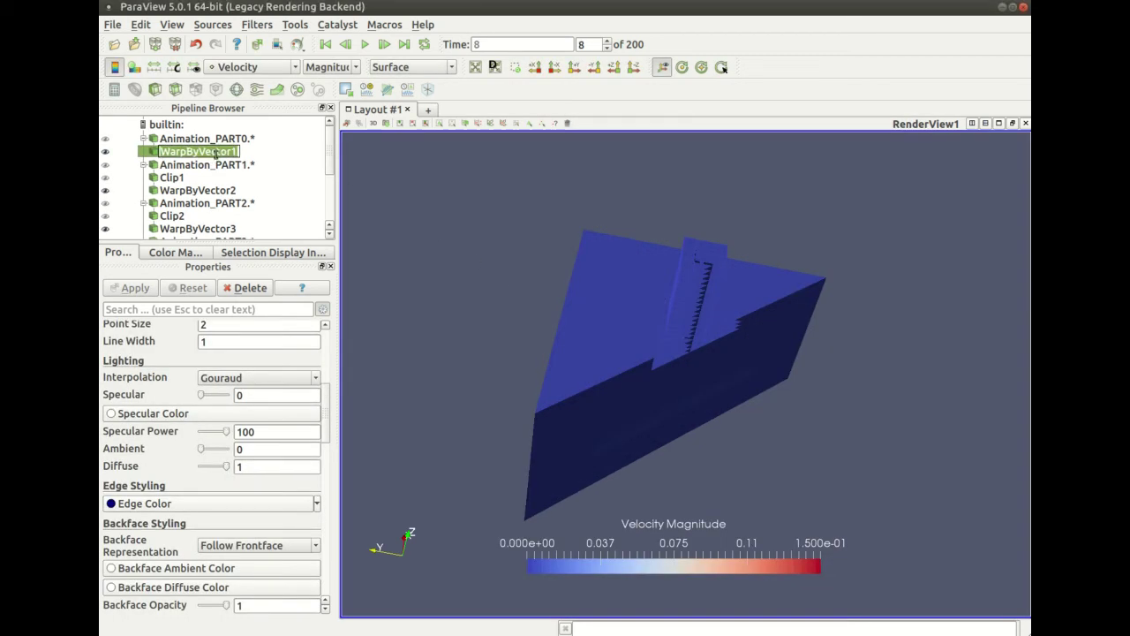
{"action": "left_click", "coordinate": [387, 90]}
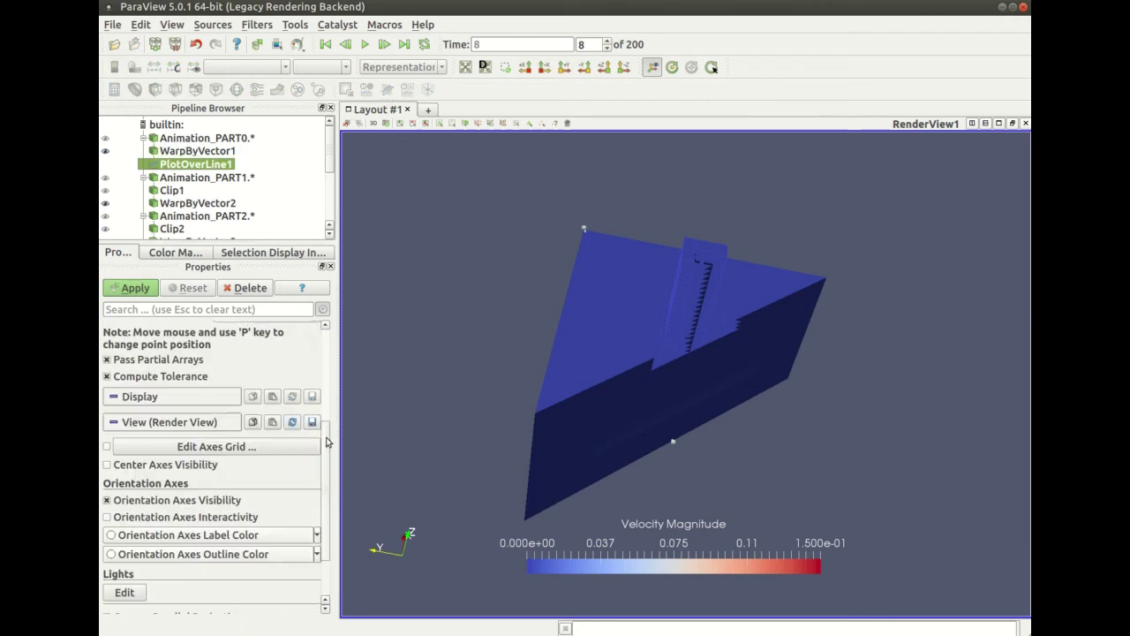
{"action": "double_click", "coordinate": [163, 406]}
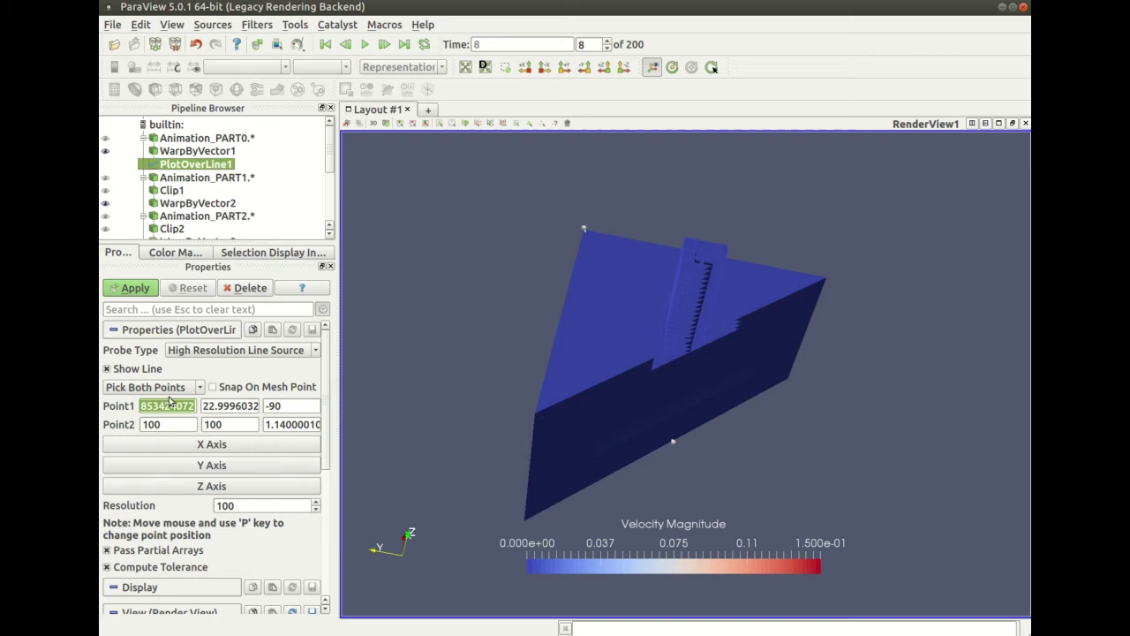
{"action": "type", "text": "65"}
{"action": "double_click", "coordinate": [250, 406]}
{"action": "type", "text": "65"}
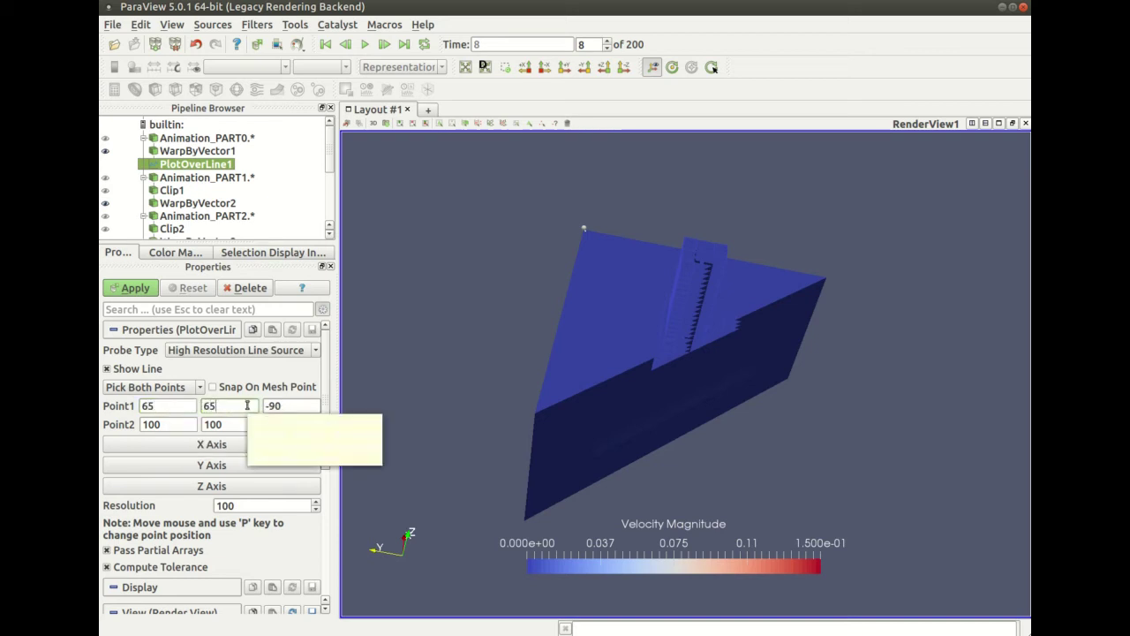
{"action": "double_click", "coordinate": [168, 424]}
{"action": "type", "text": "9"}
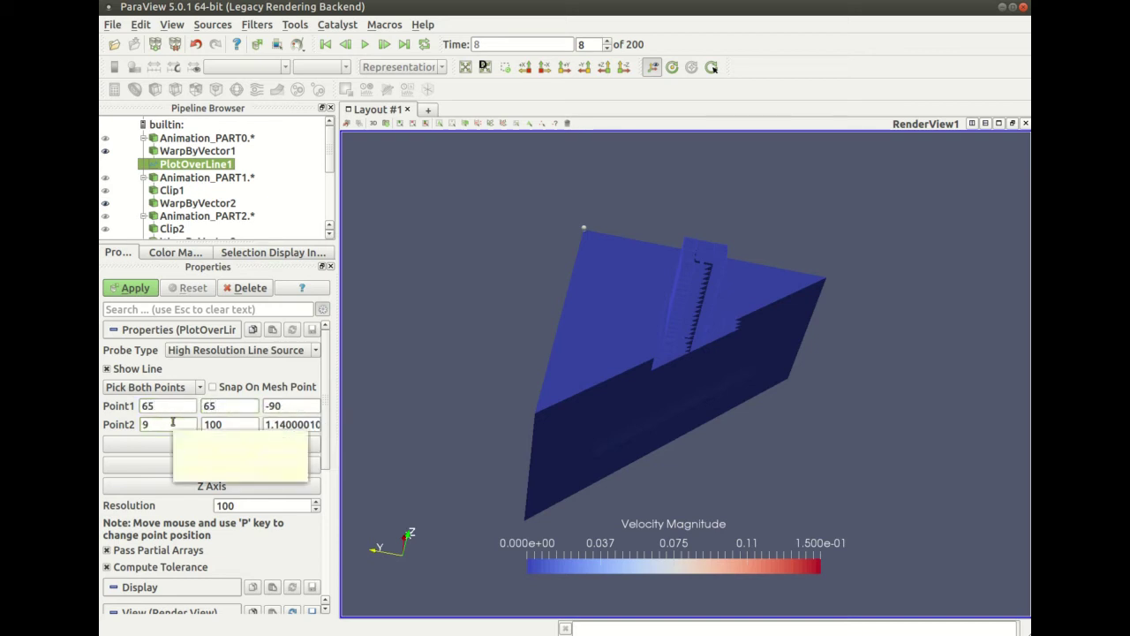
{"action": "type", "text": "65"}
{"action": "double_click", "coordinate": [213, 425]}
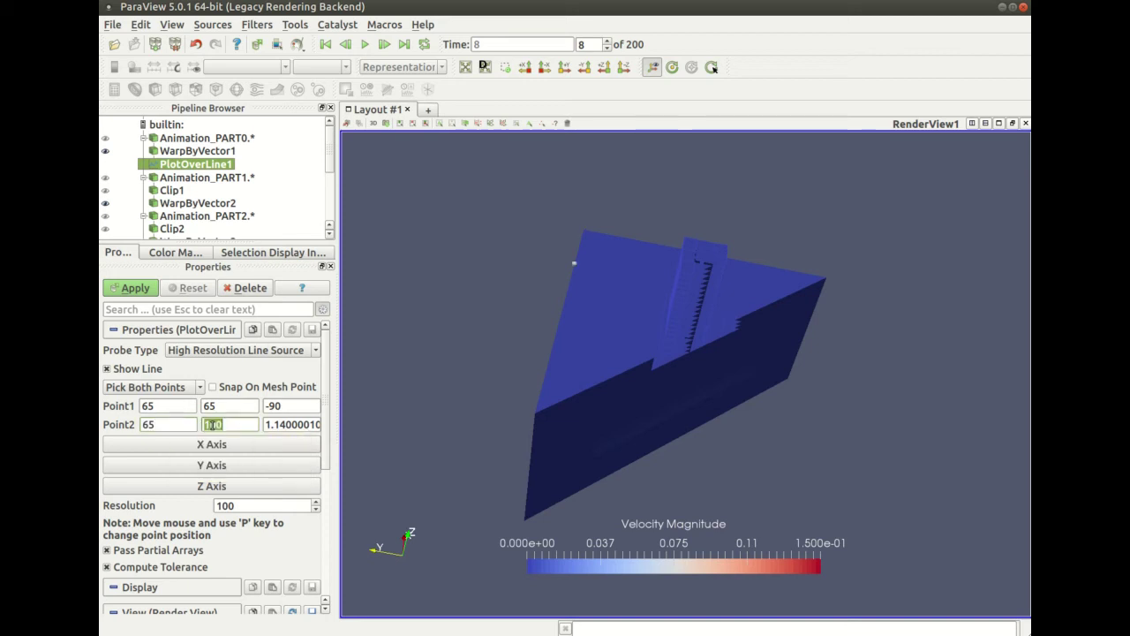
{"action": "type", "text": "65"}
{"action": "key", "text": "Tab"}
Step: Apply the line probe, hiding Velocity Magnitude and Stresses and showing Velocity_X and Velocity_Y
{"action": "type", "text": "0"}
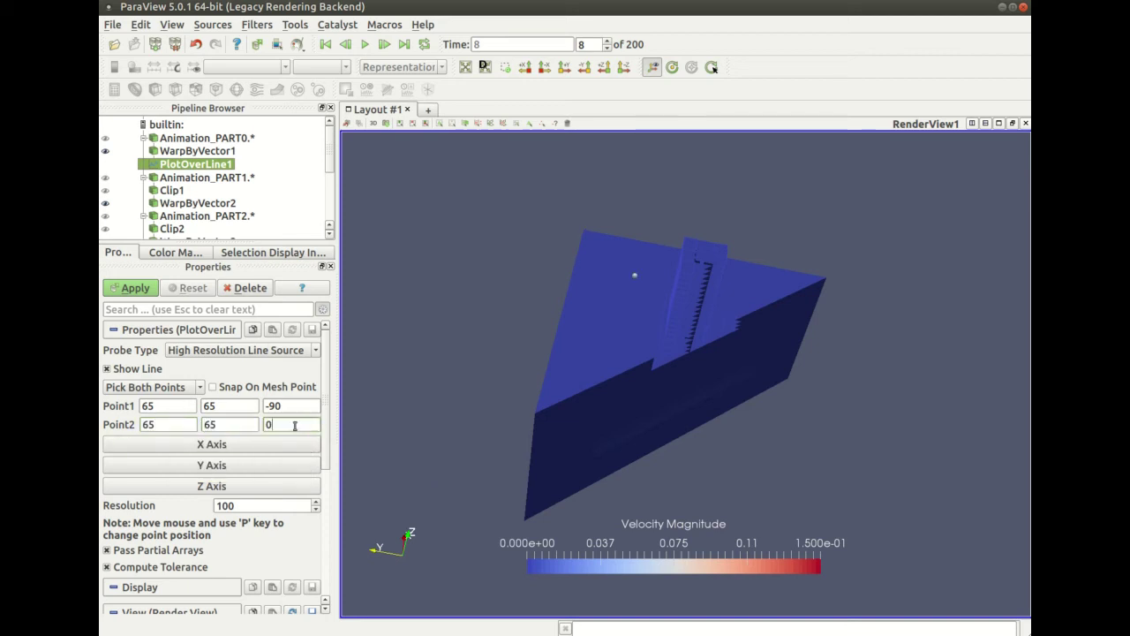
{"action": "left_click", "coordinate": [131, 287]}
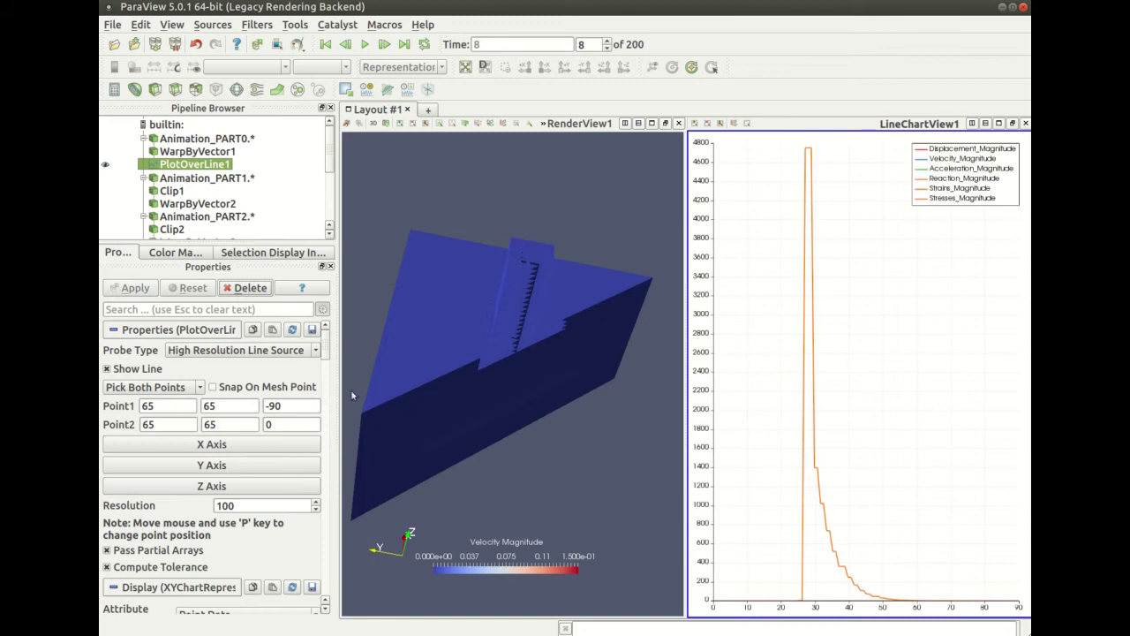
{"action": "scroll", "coordinate": [139, 395], "scroll_direction": "down", "scroll_amount": 15}
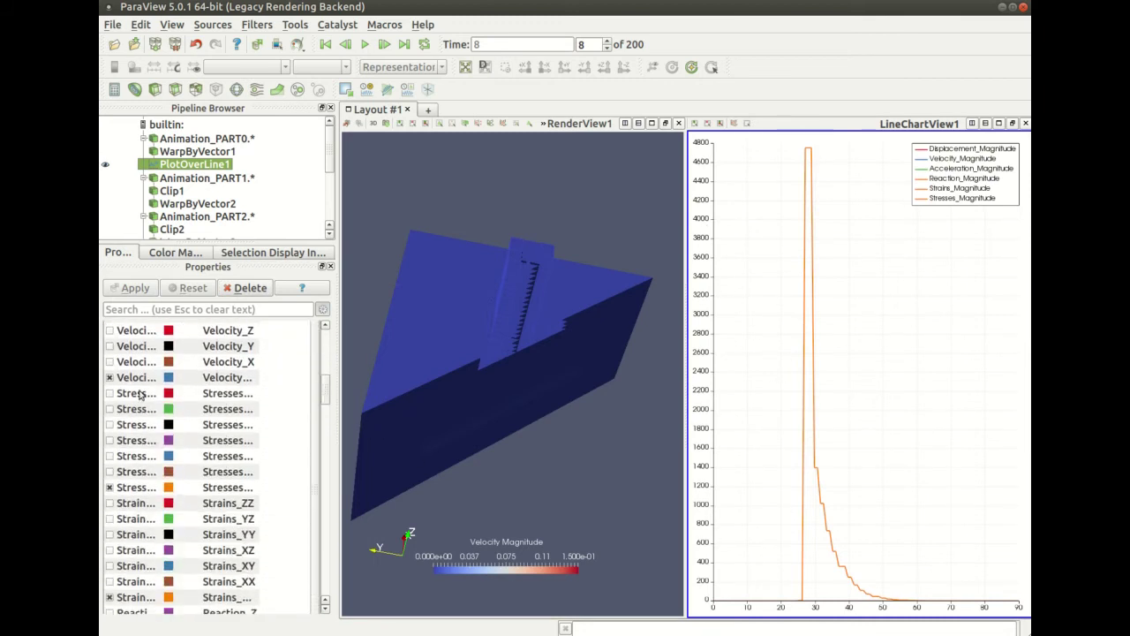
{"action": "left_click", "coordinate": [111, 377]}
{"action": "left_click", "coordinate": [110, 361]}
{"action": "left_click", "coordinate": [110, 346]}
{"action": "left_click", "coordinate": [110, 487]}
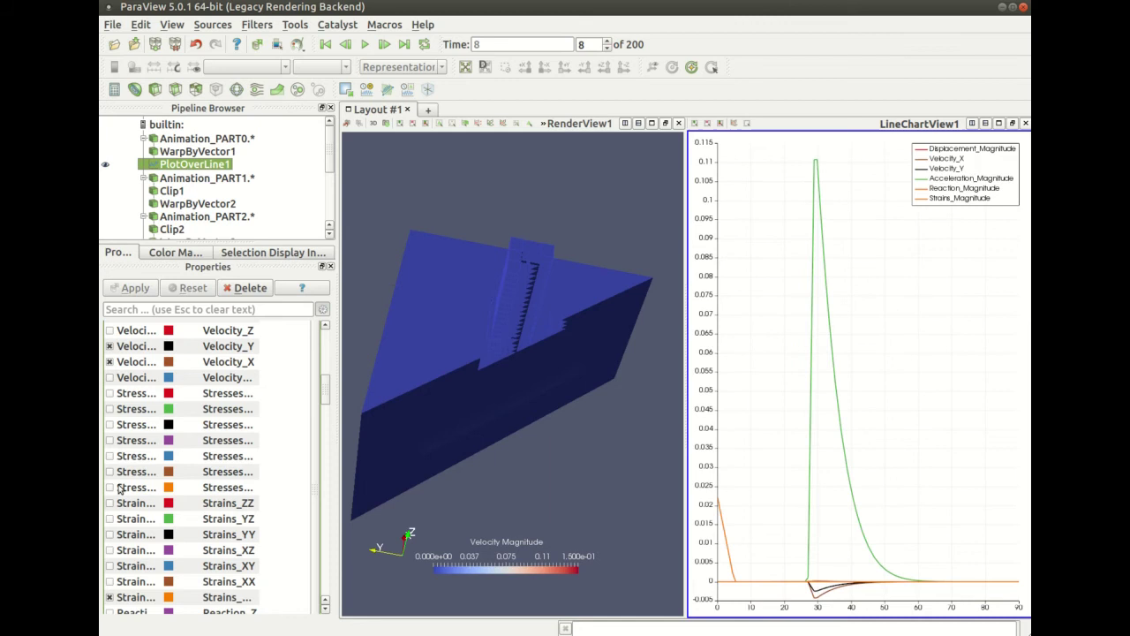
Step: Hide the Strains, Reaction, Displacement and Acceleration magnitude curves
{"action": "scroll", "coordinate": [292, 415], "scroll_direction": "down", "scroll_amount": 5}
{"action": "left_click", "coordinate": [111, 380]}
{"action": "left_click", "coordinate": [110, 443]}
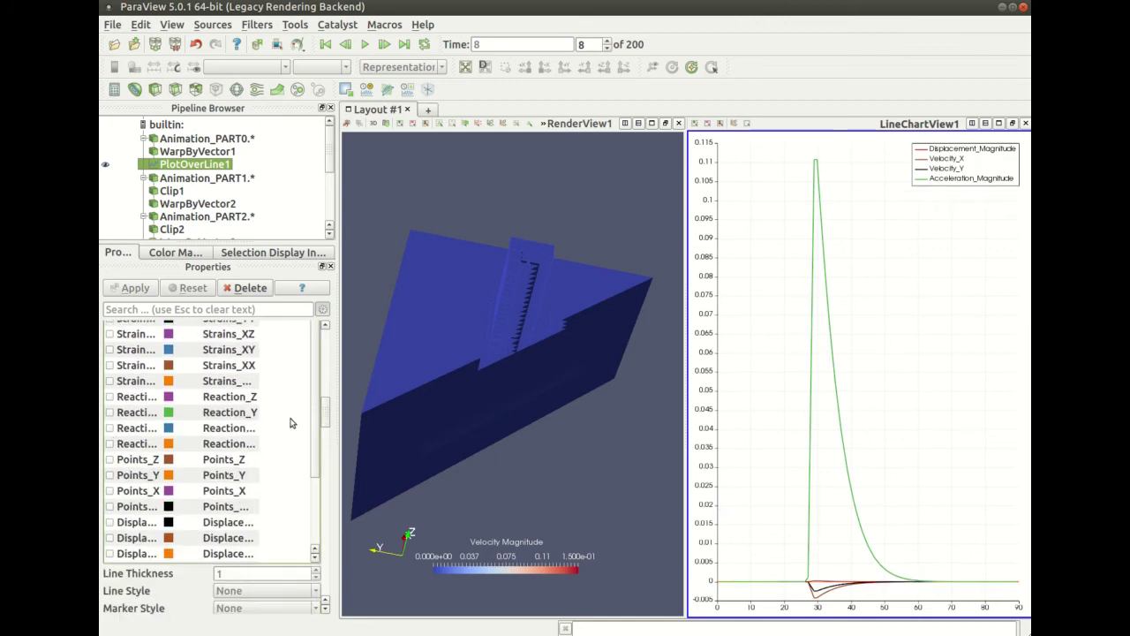
{"action": "scroll", "coordinate": [315, 418], "scroll_direction": "down", "scroll_amount": 5}
{"action": "left_click", "coordinate": [110, 490]}
{"action": "left_click", "coordinate": [111, 554]}
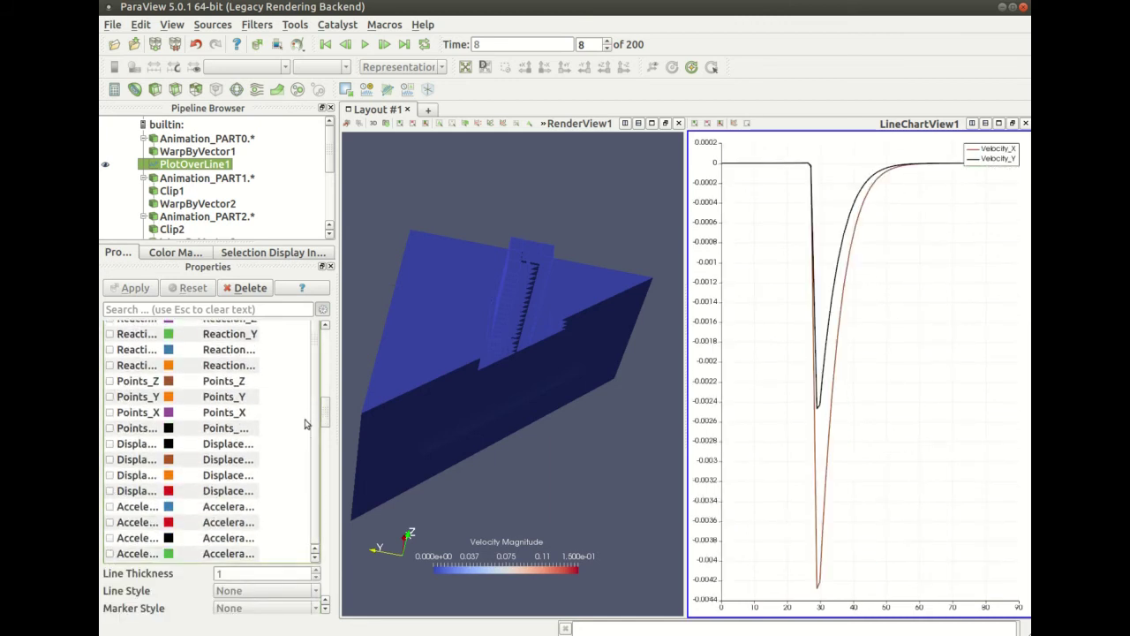
{"action": "mouse_move", "coordinate": [325, 413]}
{"action": "left_mouse_down"}
{"action": "mouse_move", "coordinate": [326, 475]}
{"action": "mouse_move", "coordinate": [326, 381]}
{"action": "mouse_move", "coordinate": [326, 476]}
{"action": "left_mouse_up"}
Step: Set the chart's left-axis range to -0.15 to 0, then pause playback
{"action": "triple_click", "coordinate": [211, 442]}
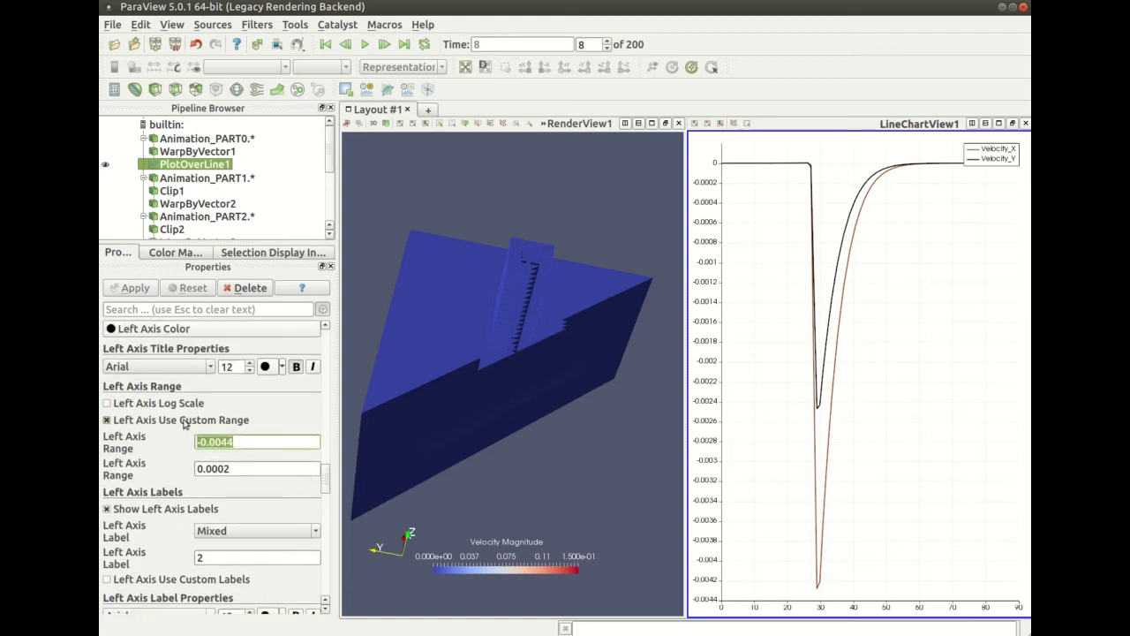
{"action": "type", "text": "-0.15"}
{"action": "key", "text": "Tab"}
{"action": "type", "text": "0"}
{"action": "key", "text": "Return"}
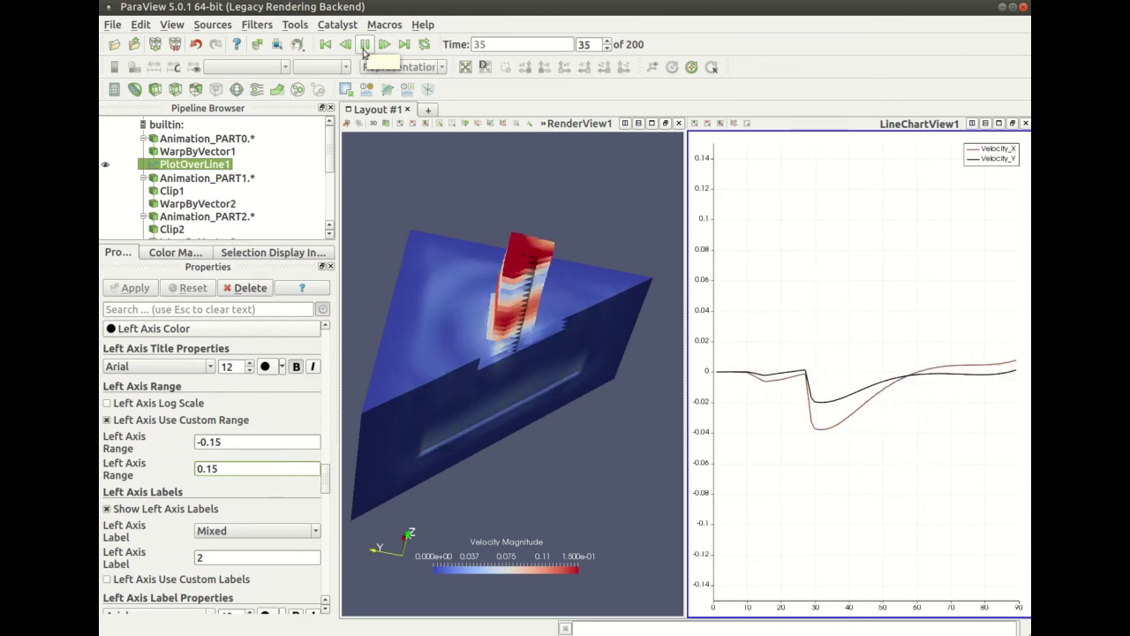
{"action": "left_click", "coordinate": [364, 46]}
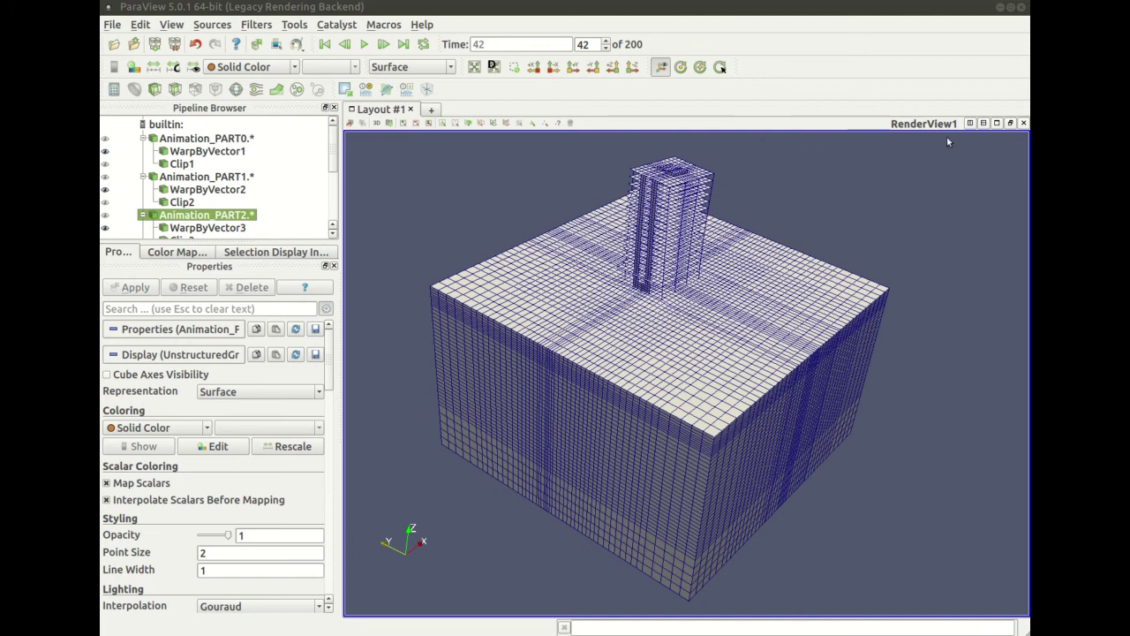
Step: Split the layout into RenderView2 beside RenderView1 and RenderView3 below it, with RenderView2 active
{"action": "left_click", "coordinate": [971, 123]}
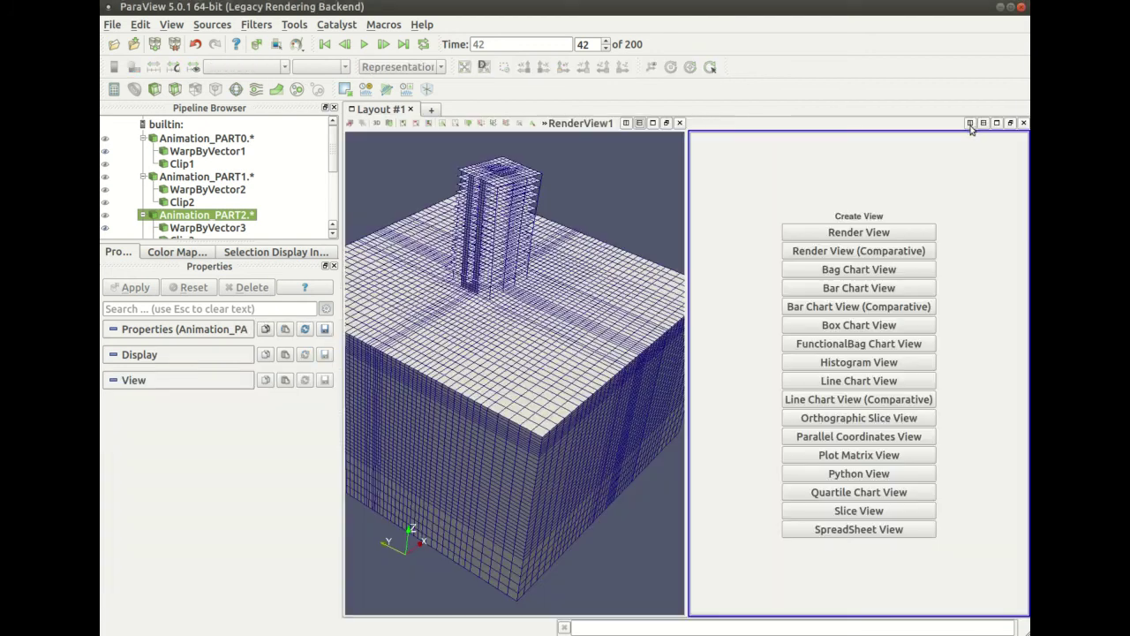
{"action": "left_click", "coordinate": [890, 234]}
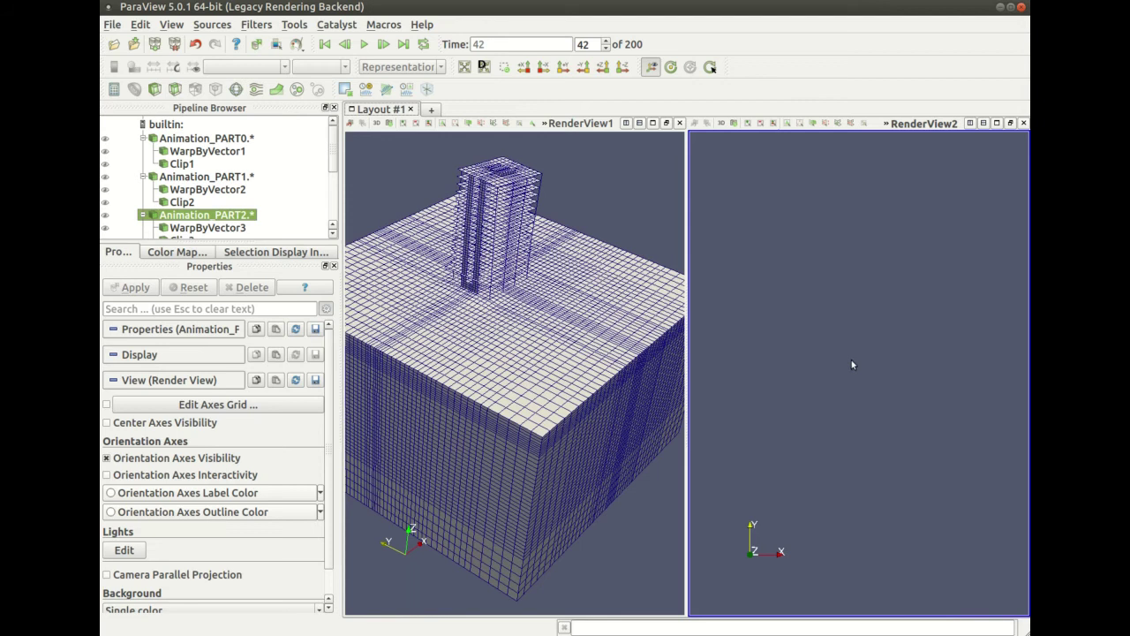
{"action": "left_click", "coordinate": [983, 123]}
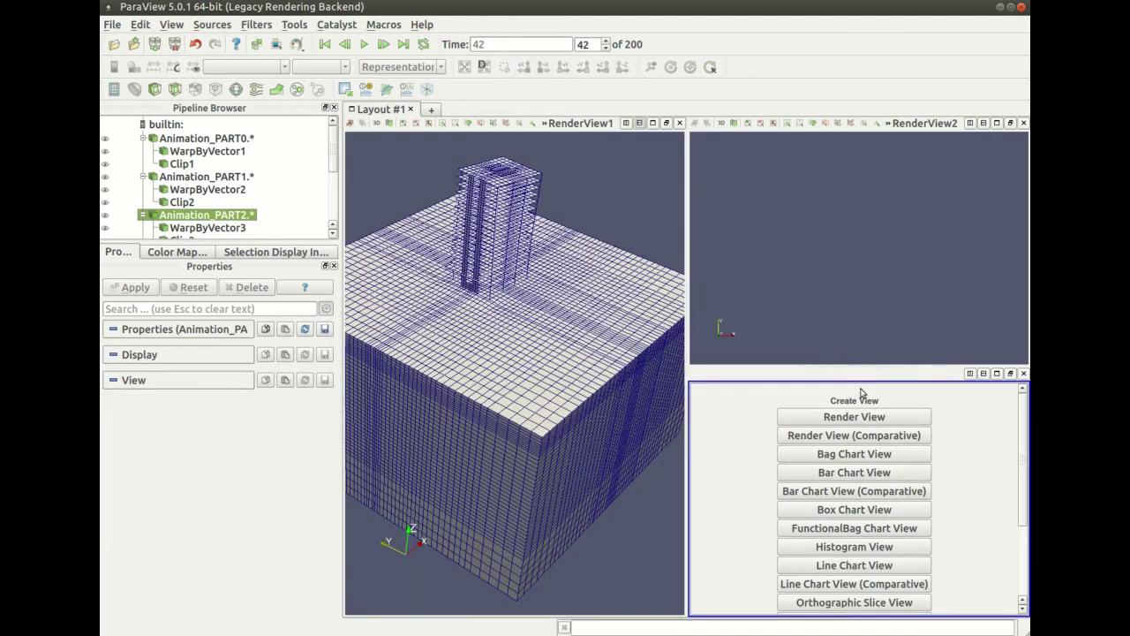
{"action": "left_click", "coordinate": [861, 416]}
{"action": "left_click", "coordinate": [834, 248]}
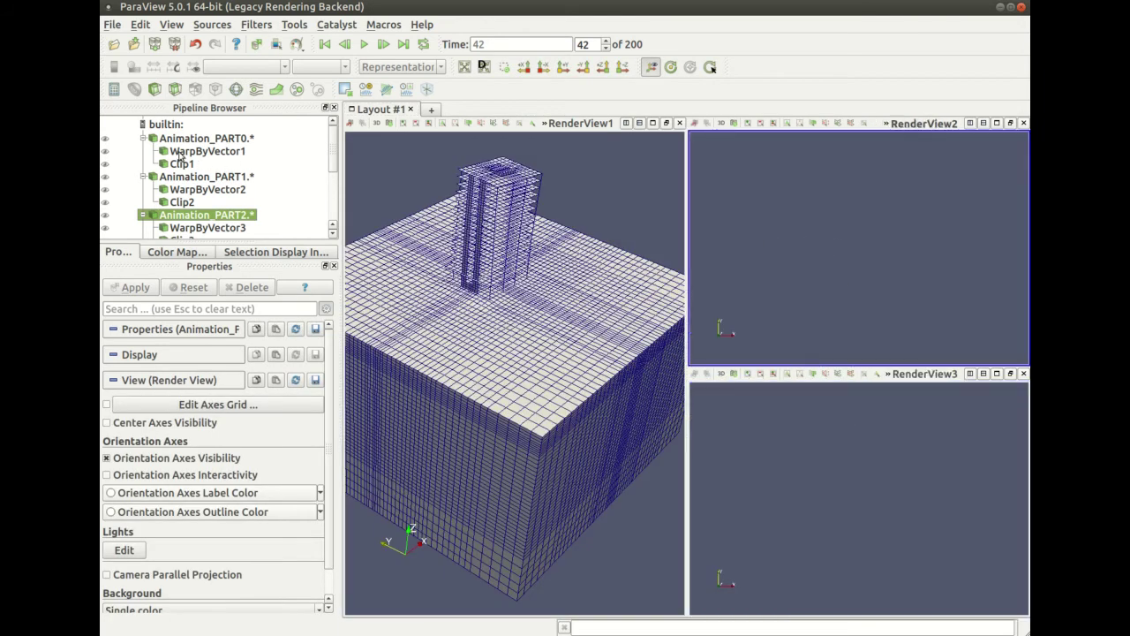
Step: Show Animation_PART0 through Animation_PART5 in RenderView2
{"action": "left_click", "coordinate": [105, 139]}
{"action": "left_click", "coordinate": [106, 177]}
{"action": "left_click", "coordinate": [105, 215]}
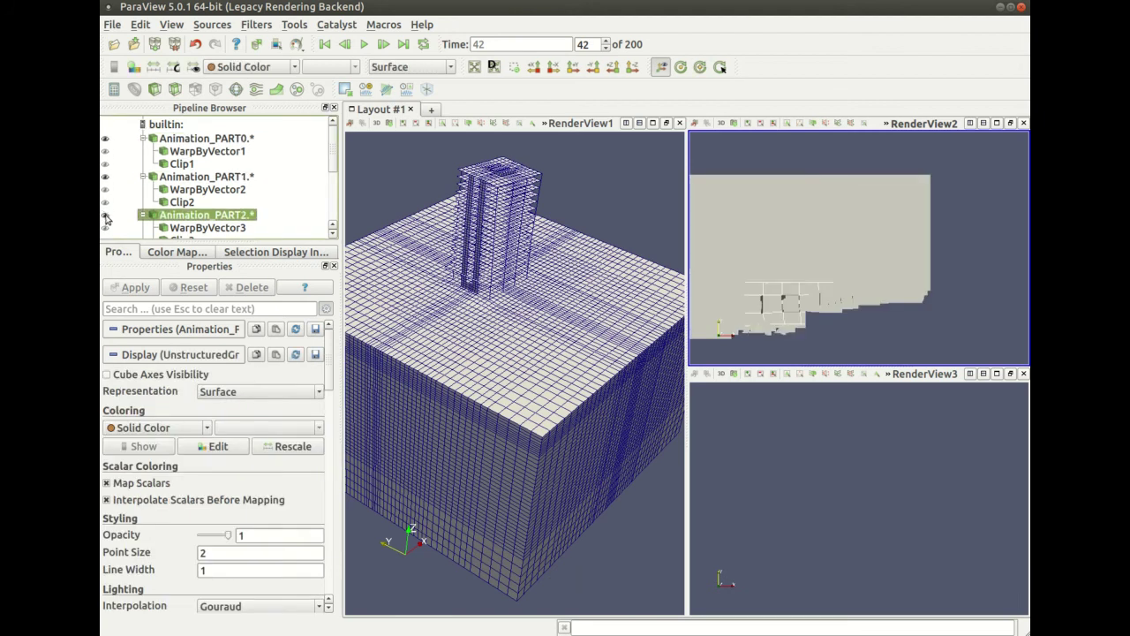
{"action": "scroll", "coordinate": [105, 216], "scroll_direction": "down", "scroll_amount": 2}
{"action": "left_click", "coordinate": [105, 165]}
{"action": "left_click", "coordinate": [106, 197]}
{"action": "scroll", "coordinate": [106, 199], "scroll_direction": "down", "scroll_amount": 1}
{"action": "left_click", "coordinate": [106, 207]}
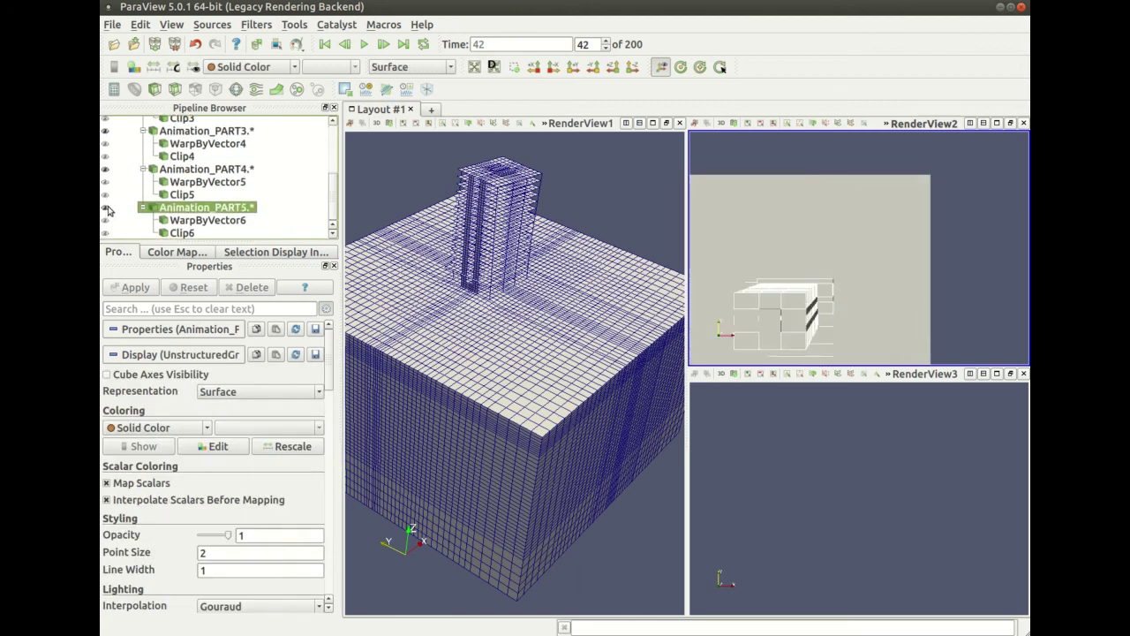
Step: Colour Animation_PART5, PART4, PART3 and PART2 by Velocity
{"action": "left_click", "coordinate": [247, 67]}
{"action": "left_click", "coordinate": [238, 127]}
{"action": "left_click", "coordinate": [206, 169]}
{"action": "left_click", "coordinate": [247, 68]}
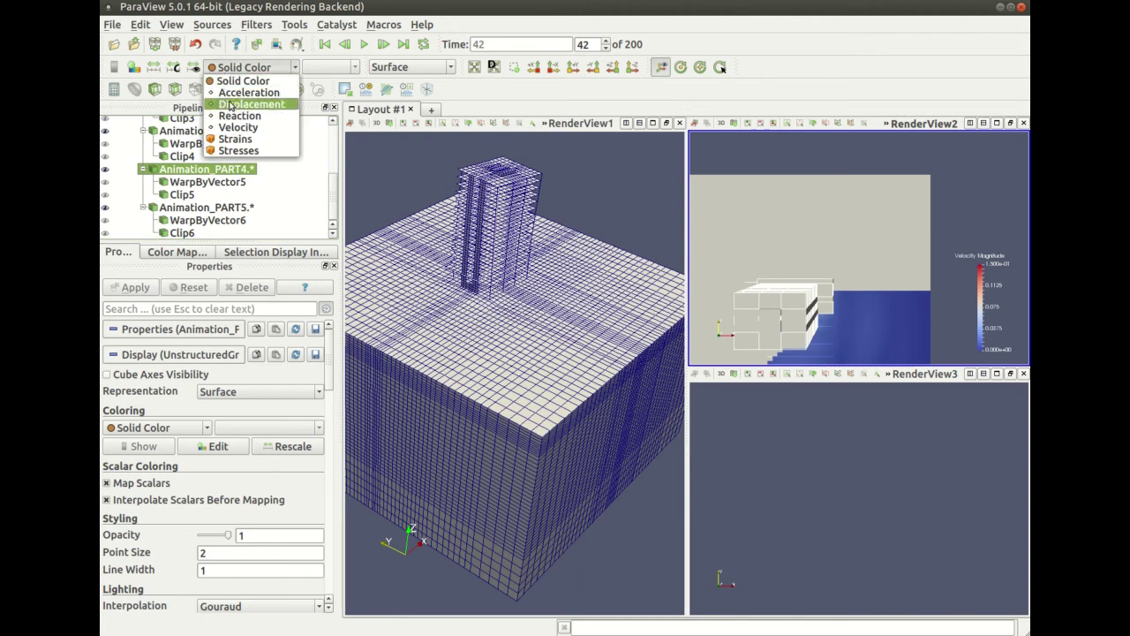
{"action": "left_click", "coordinate": [238, 127]}
{"action": "left_click", "coordinate": [206, 130]}
{"action": "left_click", "coordinate": [247, 67]}
{"action": "left_click", "coordinate": [238, 127]}
{"action": "scroll", "coordinate": [192, 132], "scroll_direction": "up", "scroll_amount": 1}
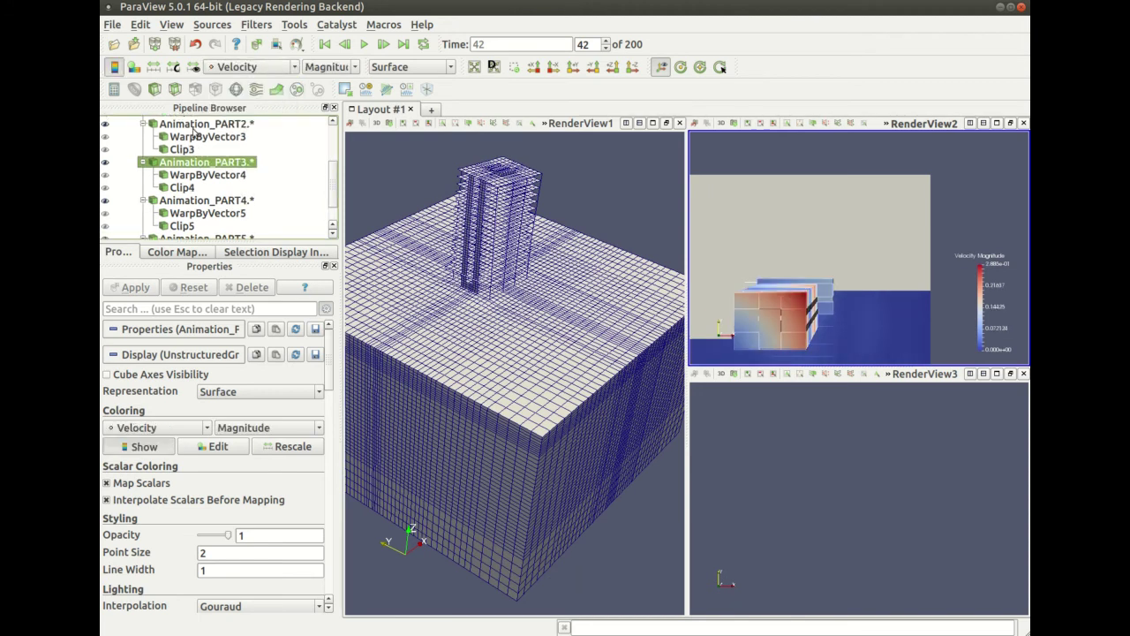
{"action": "left_click", "coordinate": [193, 128]}
{"action": "left_click", "coordinate": [248, 67]}
{"action": "left_click", "coordinate": [239, 127]}
Step: Colour Animation_PART1 and PART0 by Velocity and turn RenderView2 to a top-down view
{"action": "scroll", "coordinate": [203, 159], "scroll_direction": "up", "scroll_amount": 2}
{"action": "left_click", "coordinate": [207, 149]}
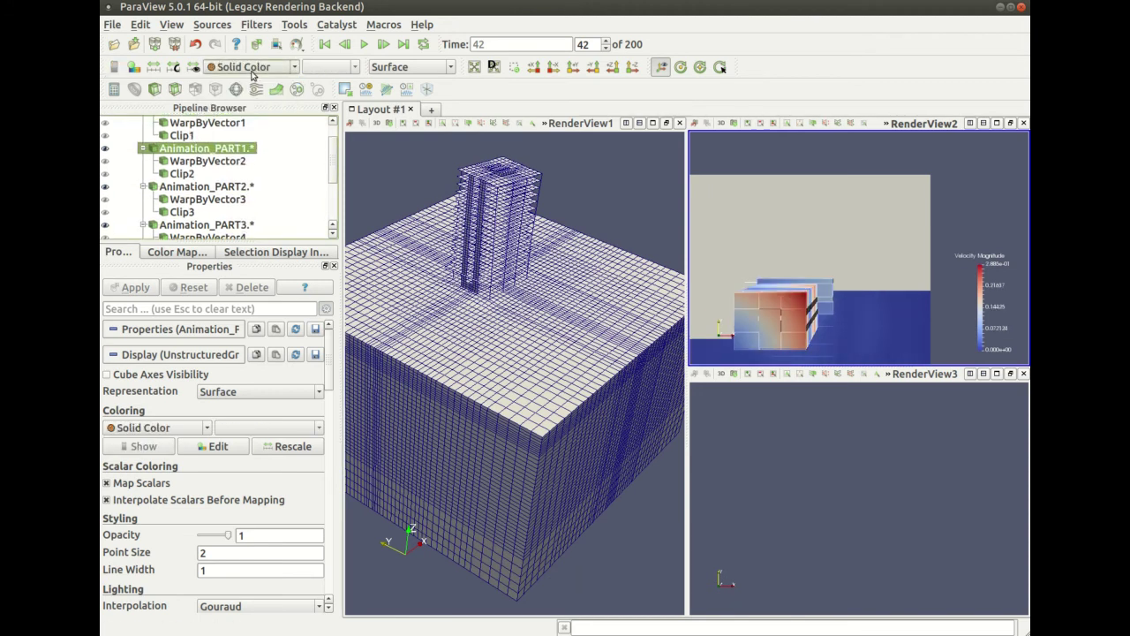
{"action": "left_click", "coordinate": [247, 67]}
{"action": "left_click", "coordinate": [238, 127]}
{"action": "scroll", "coordinate": [203, 159], "scroll_direction": "up", "scroll_amount": 1}
{"action": "left_click", "coordinate": [207, 139]}
{"action": "left_click", "coordinate": [247, 67]}
{"action": "left_click", "coordinate": [239, 128]}
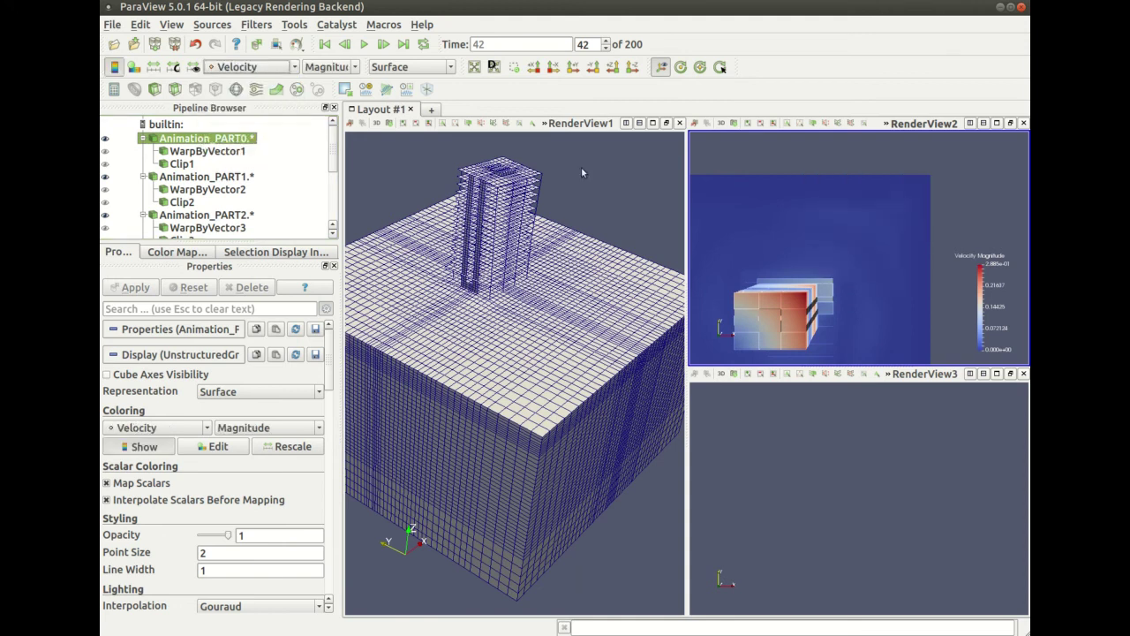
{"action": "left_click_drag", "start_coordinate": [732, 231], "coordinate": [810, 214]}
Step: Show Clip1 through Clip6 in RenderView3
{"action": "left_click", "coordinate": [808, 438]}
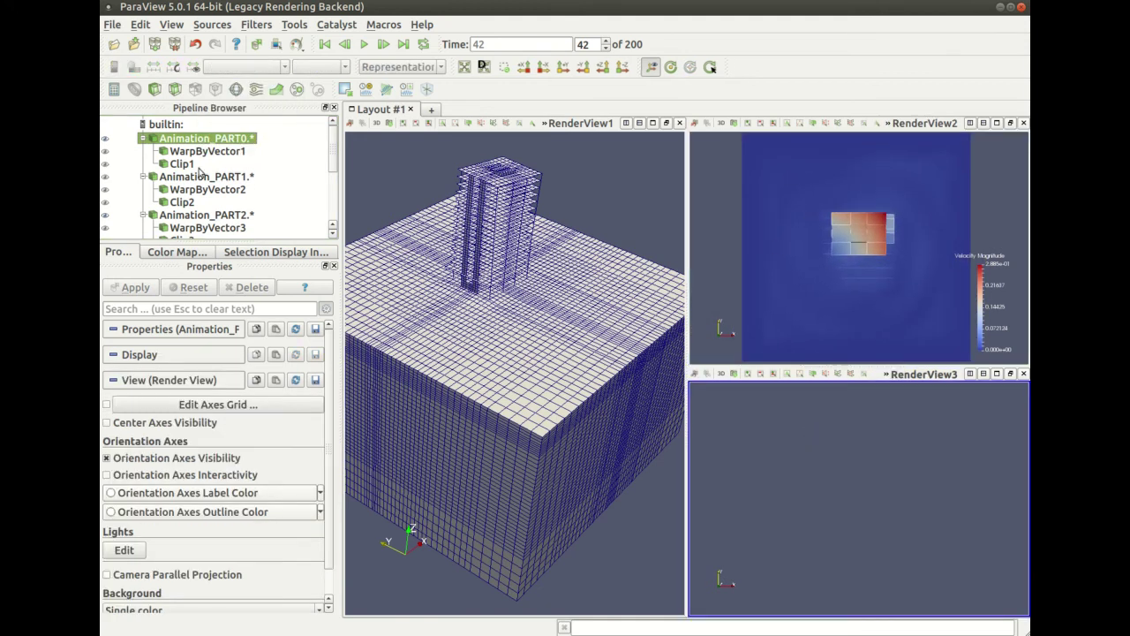
{"action": "left_click", "coordinate": [105, 165]}
{"action": "scroll", "coordinate": [106, 177], "scroll_direction": "down", "scroll_amount": 2}
{"action": "left_click", "coordinate": [105, 139]}
{"action": "left_click", "coordinate": [105, 178]}
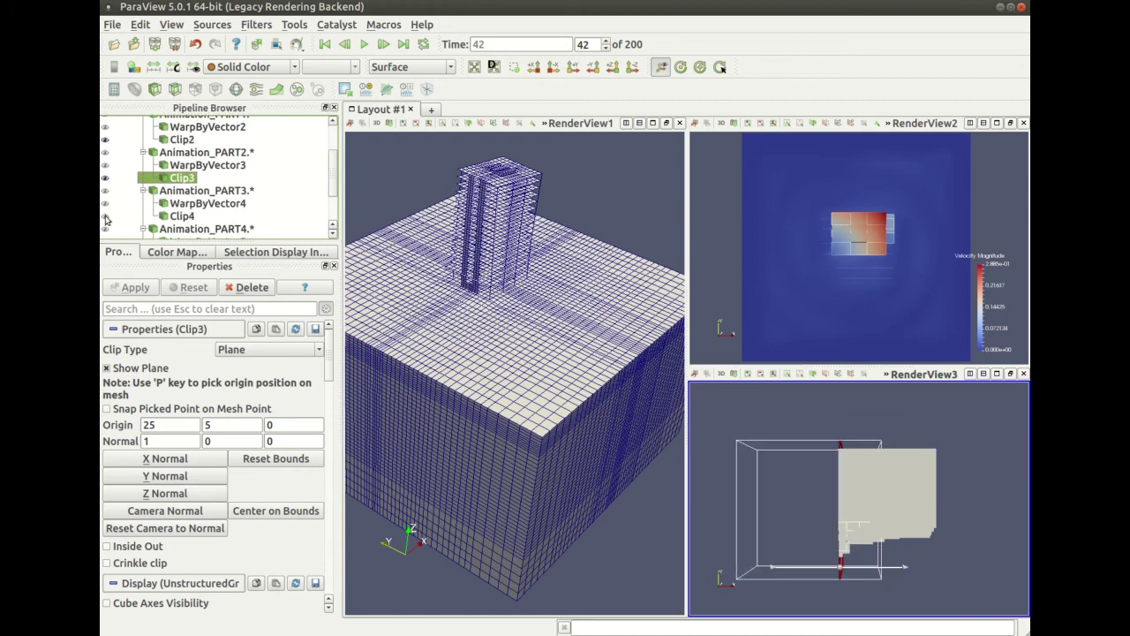
{"action": "left_click", "coordinate": [106, 216]}
{"action": "scroll", "coordinate": [104, 208], "scroll_direction": "down", "scroll_amount": 2}
{"action": "left_click", "coordinate": [105, 194]}
{"action": "left_click", "coordinate": [105, 233]}
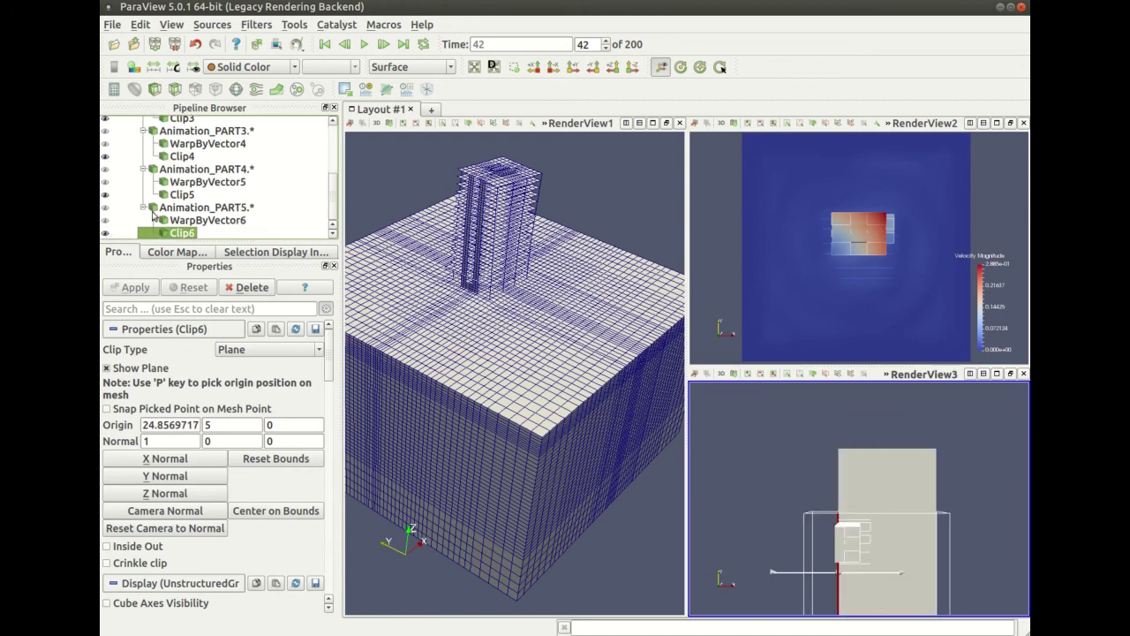
Step: Colour Clip6, Clip5, Clip4 and Clip3 by Velocity
{"action": "left_click", "coordinate": [251, 68]}
{"action": "left_click", "coordinate": [252, 127]}
{"action": "left_click", "coordinate": [182, 194]}
{"action": "left_click", "coordinate": [252, 67]}
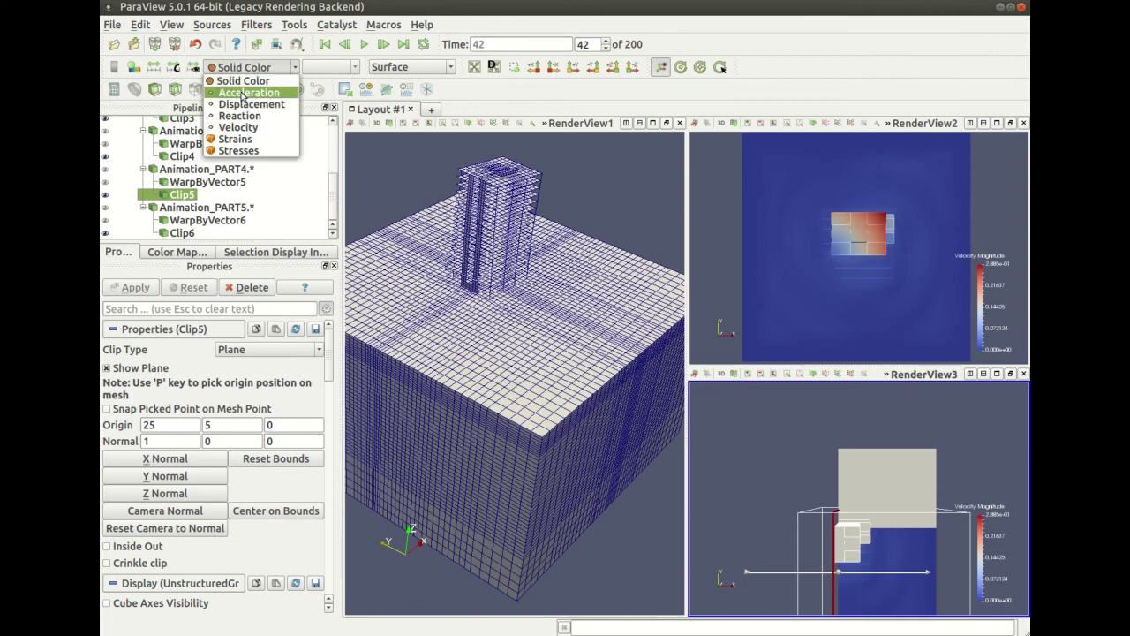
{"action": "left_click", "coordinate": [238, 127]}
{"action": "left_click", "coordinate": [182, 156]}
{"action": "left_click", "coordinate": [251, 67]}
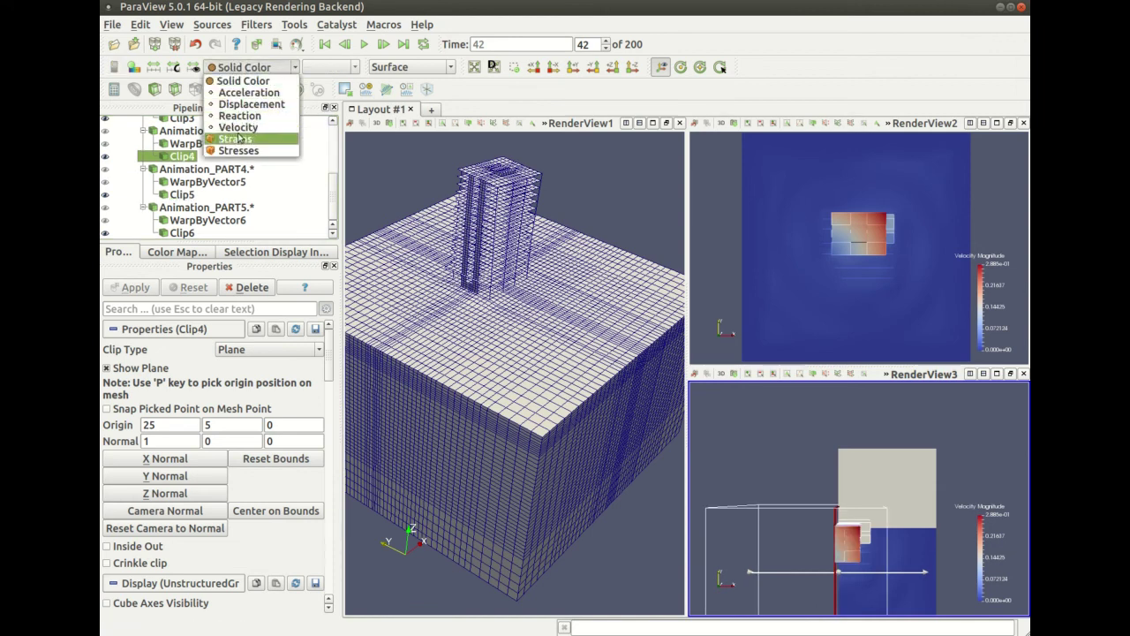
{"action": "left_click", "coordinate": [251, 127]}
{"action": "scroll", "coordinate": [186, 154], "scroll_direction": "up", "scroll_amount": 1}
{"action": "left_click", "coordinate": [182, 149]}
{"action": "left_click", "coordinate": [252, 67]}
{"action": "left_click", "coordinate": [239, 127]}
Step: Colour Clip2 and Clip1 by Velocity
{"action": "scroll", "coordinate": [127, 156], "scroll_direction": "up", "scroll_amount": 1}
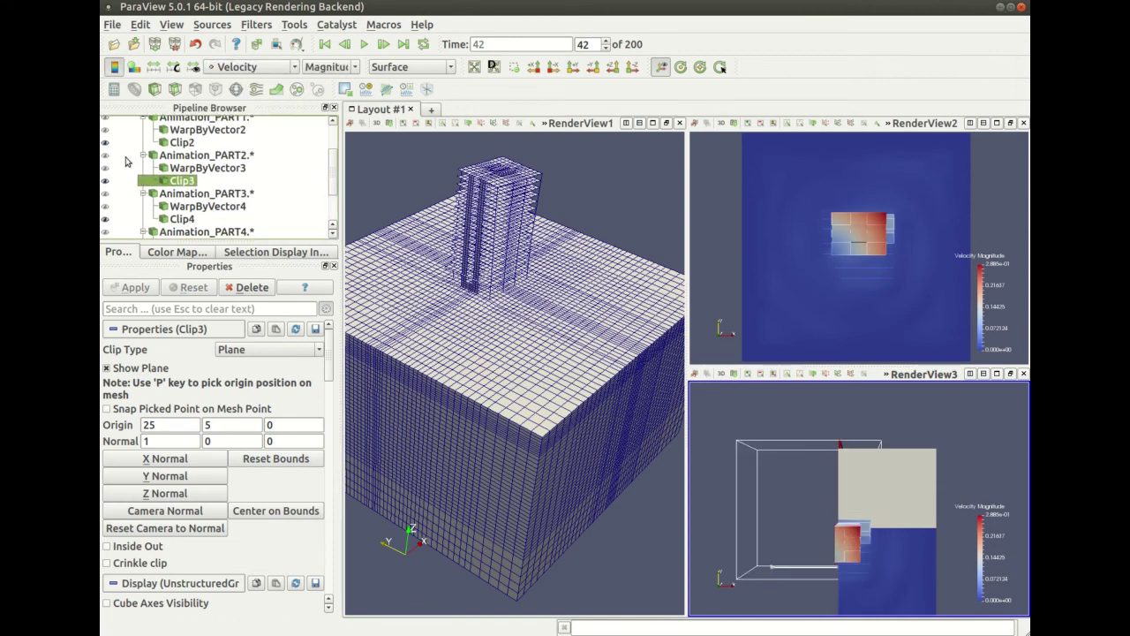
{"action": "left_click", "coordinate": [182, 142]}
{"action": "left_click", "coordinate": [252, 67]}
{"action": "left_click", "coordinate": [239, 127]}
{"action": "scroll", "coordinate": [186, 155], "scroll_direction": "up", "scroll_amount": 2}
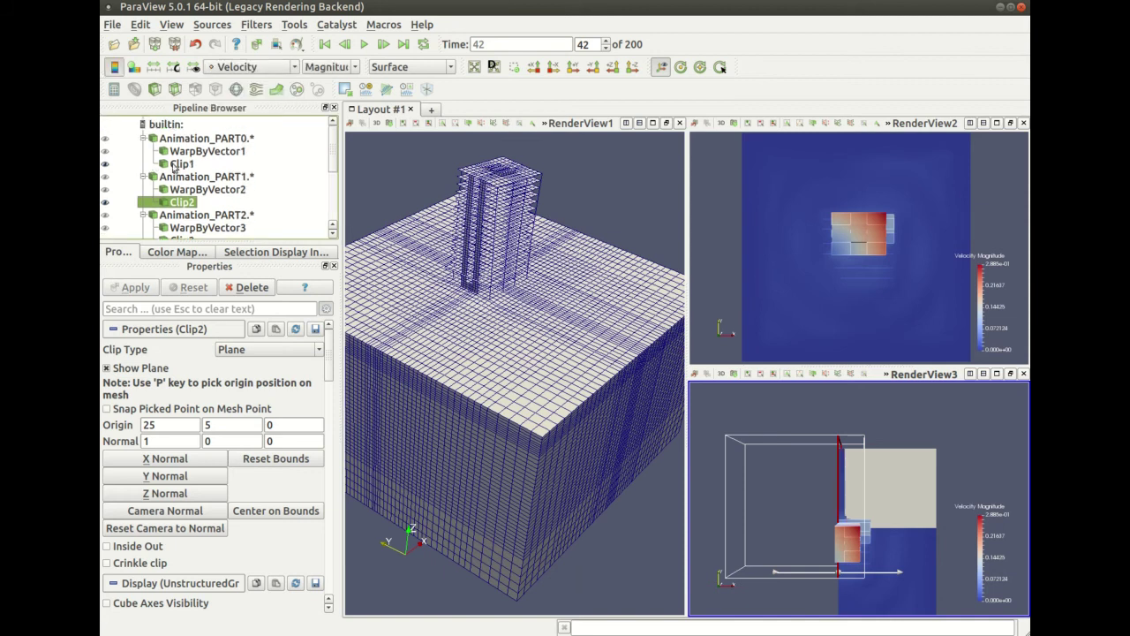
{"action": "left_click", "coordinate": [182, 164]}
{"action": "left_click", "coordinate": [252, 67]}
{"action": "left_click", "coordinate": [238, 127]}
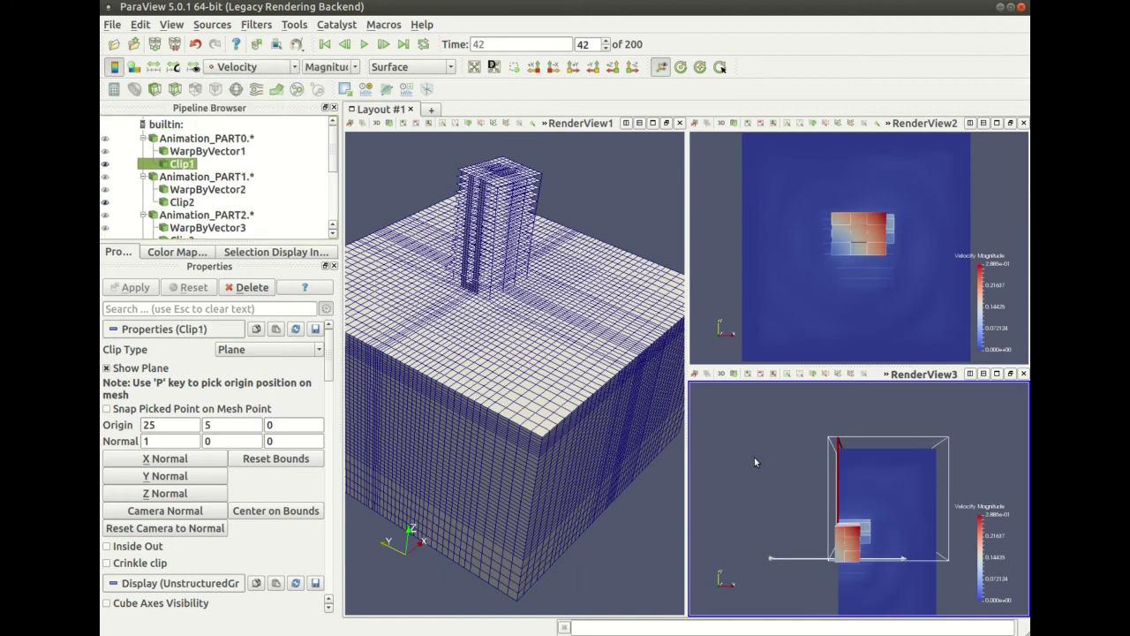
Step: View the clipped section from the +X direction, zoomed in and shifted slightly left
{"action": "left_click", "coordinate": [553, 68]}
{"action": "left_click", "coordinate": [534, 70]}
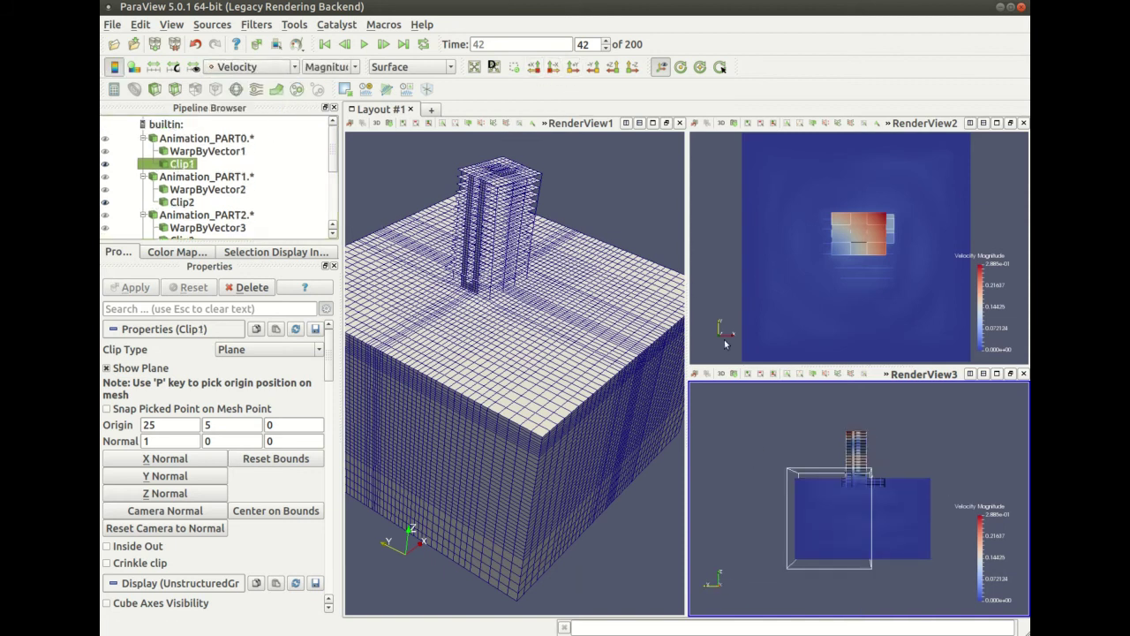
{"action": "scroll", "coordinate": [797, 425], "scroll_direction": "up", "scroll_amount": 3}
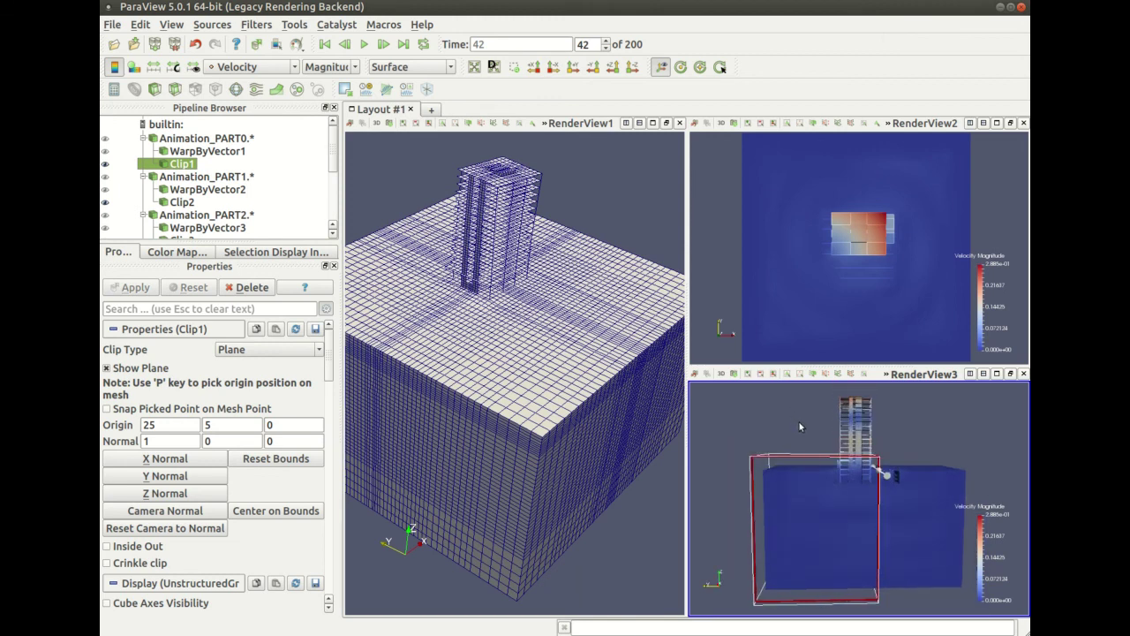
{"action": "left_click_drag", "start_coordinate": [799, 424], "coordinate": [794, 424]}
Step: Rotate RenderView1 slightly and set the animation time step to 8
{"action": "left_click", "coordinate": [201, 138]}
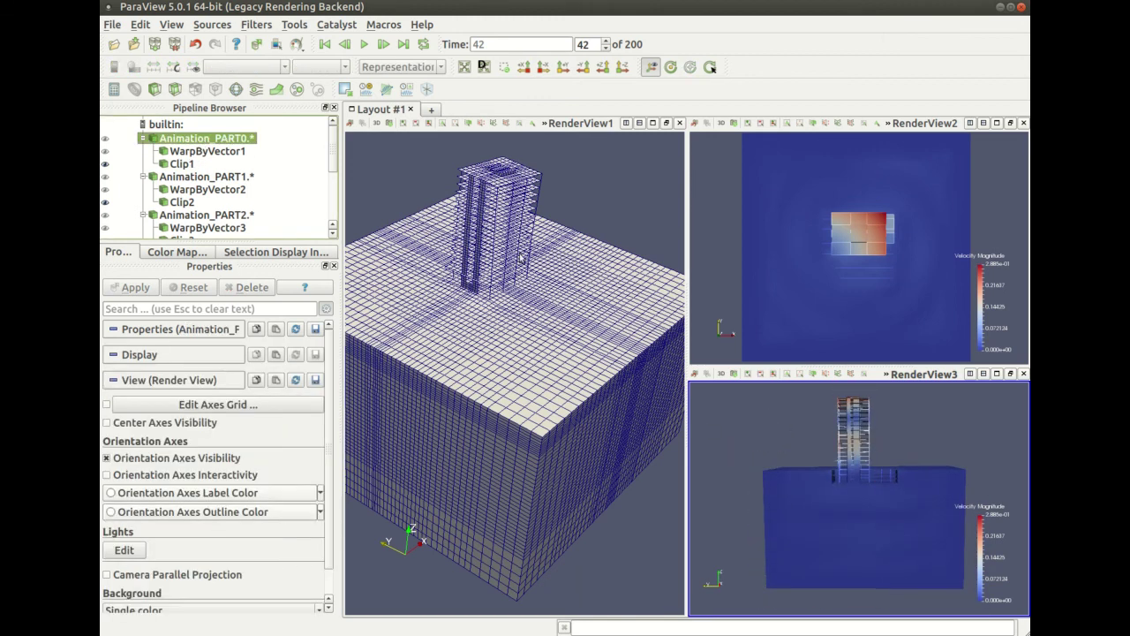
{"action": "left_click_drag", "start_coordinate": [523, 278], "coordinate": [535, 305]}
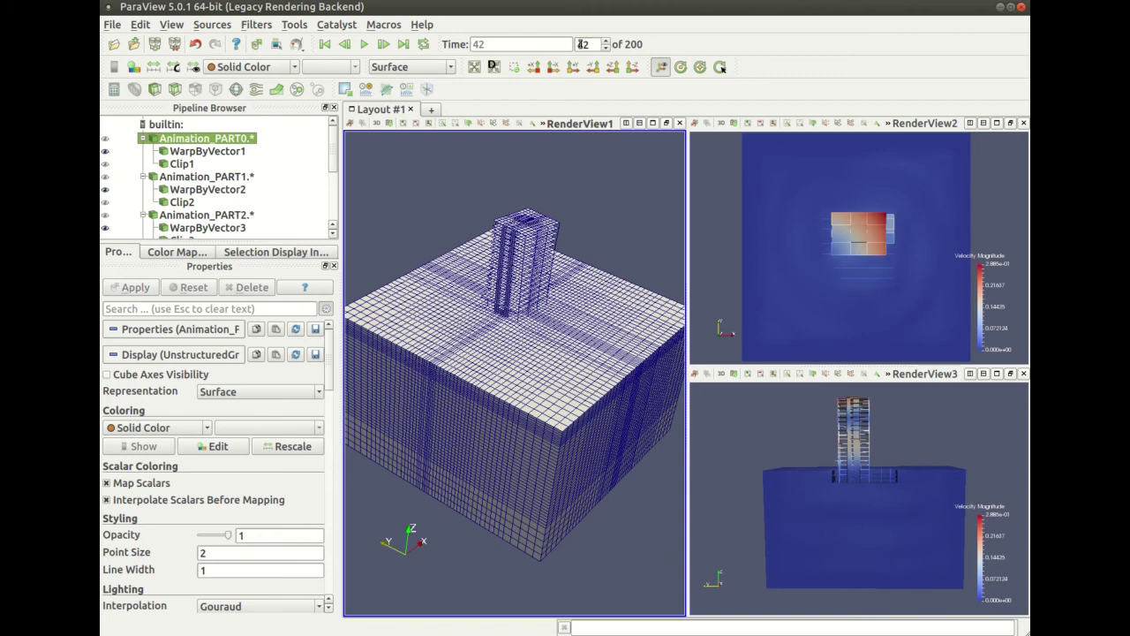
{"action": "left_click", "coordinate": [583, 44]}
{"action": "type", "text": "8"}
{"action": "key", "text": "Return"}
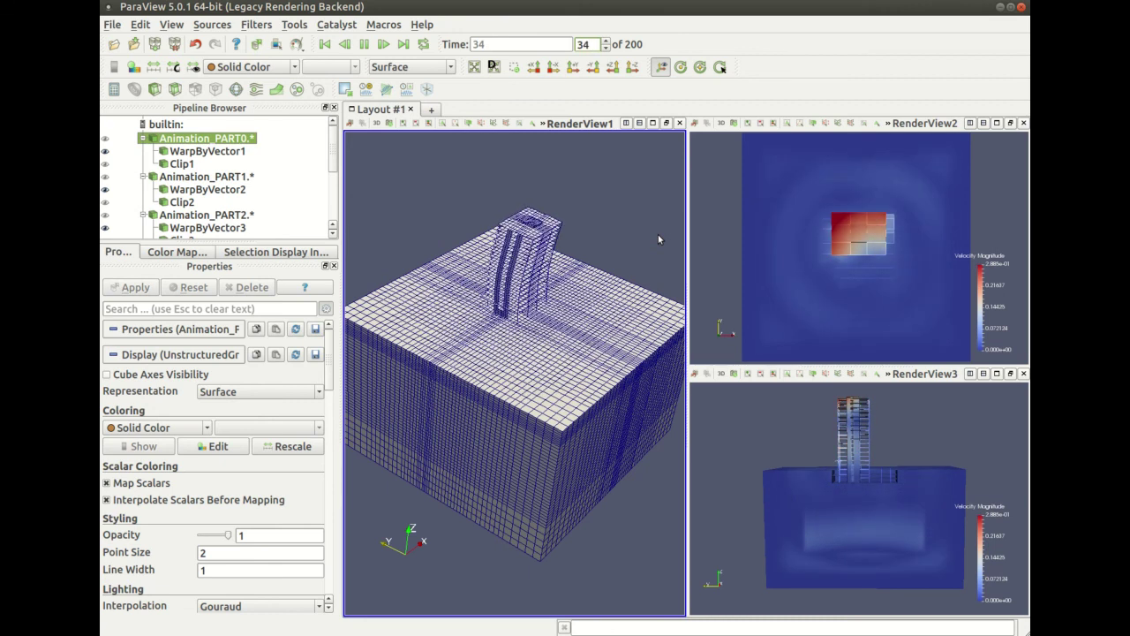
Step: Stop playback at time 40, link RenderView2's camera to RenderView1, and begin linking RenderView3
{"action": "left_click", "coordinate": [366, 45]}
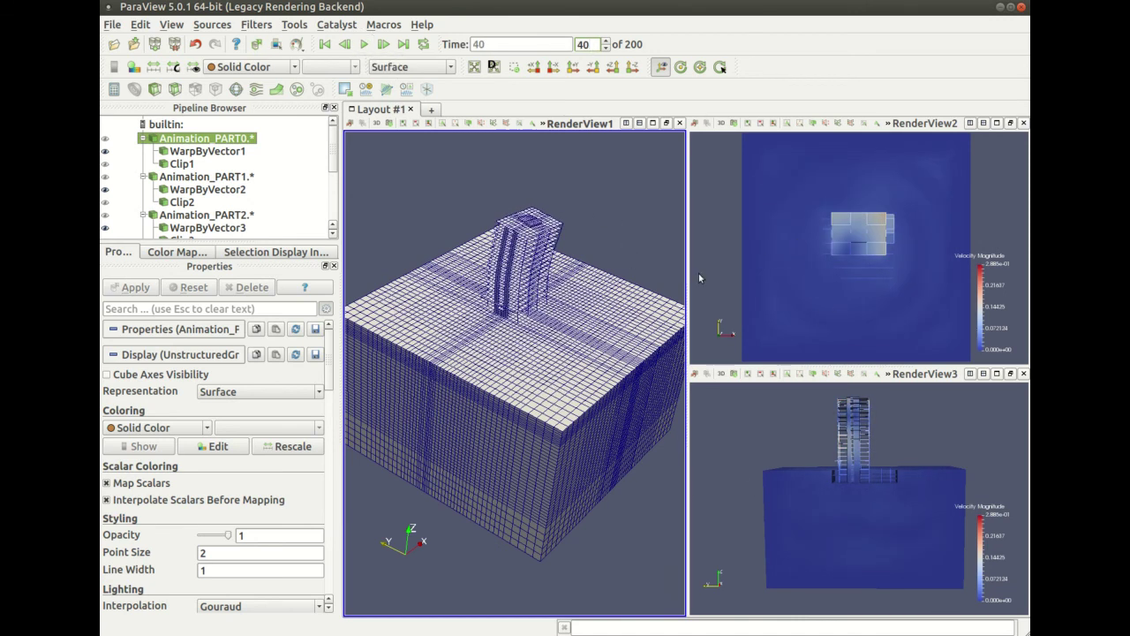
{"action": "right_click", "coordinate": [629, 235]}
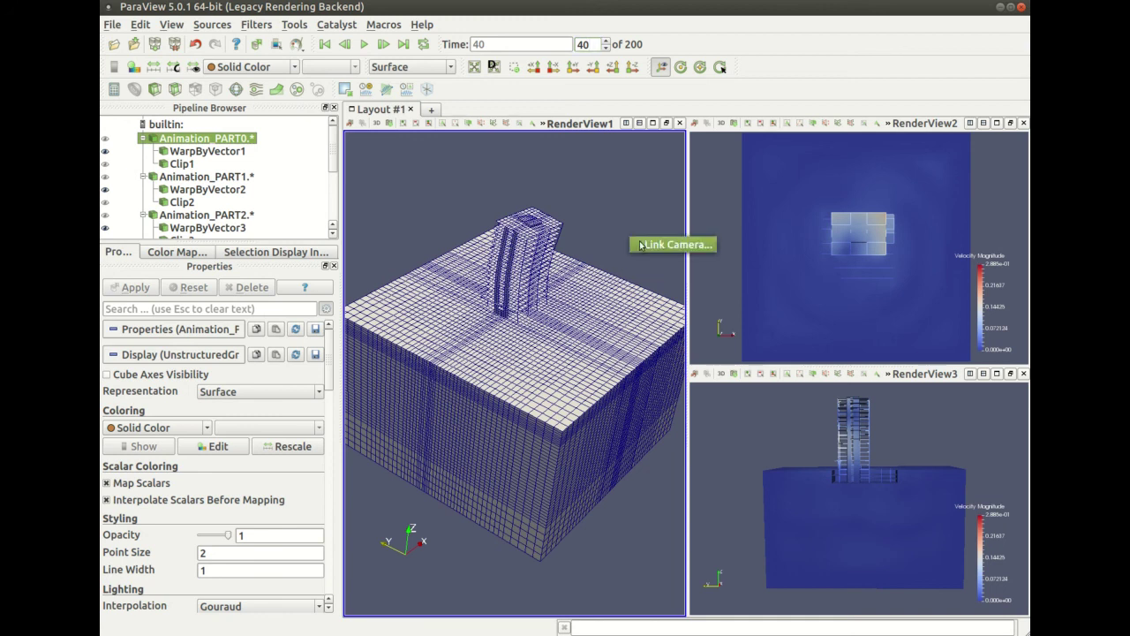
{"action": "left_click", "coordinate": [694, 245]}
{"action": "left_click", "coordinate": [720, 234]}
{"action": "right_click", "coordinate": [660, 237]}
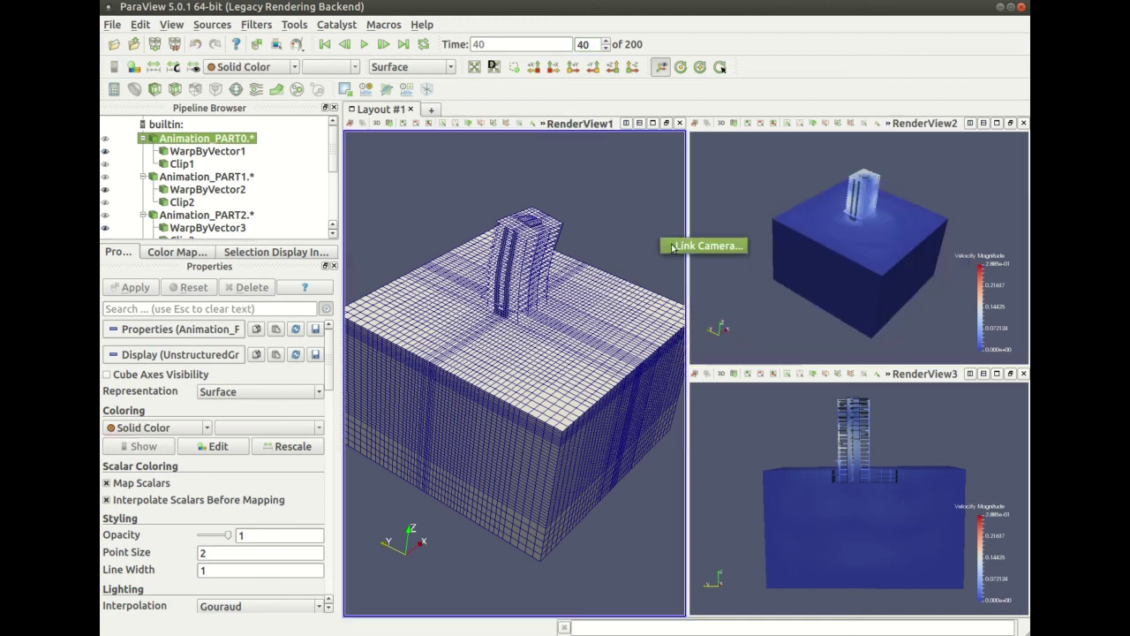